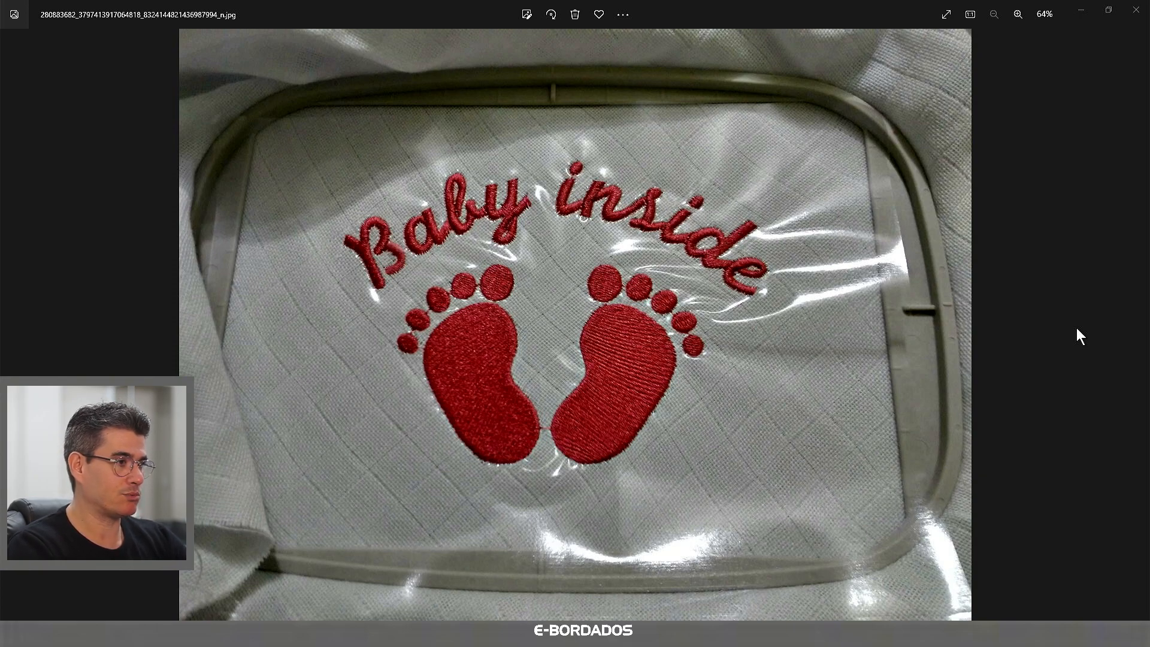
Examine the front and back photos of the Baby inside embroidery, checking the stitching of the lettering, toes and soles
scroll(408, 328, "up", 5)
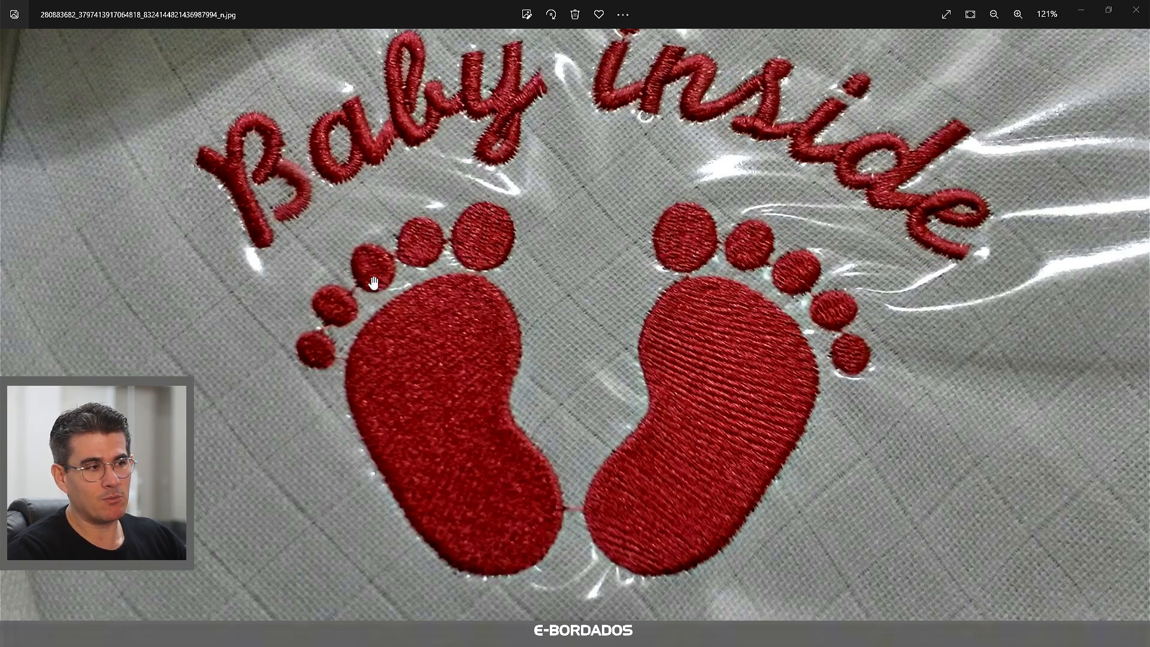
scroll(374, 287, "up", 2)
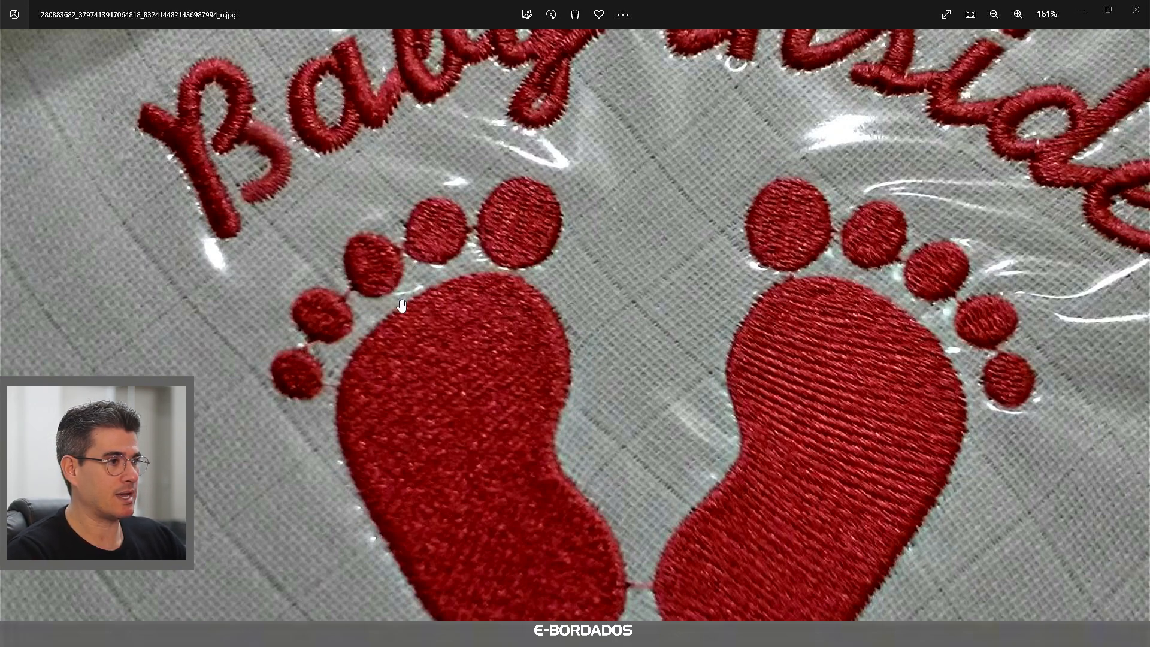
scroll(513, 290, "down", 4)
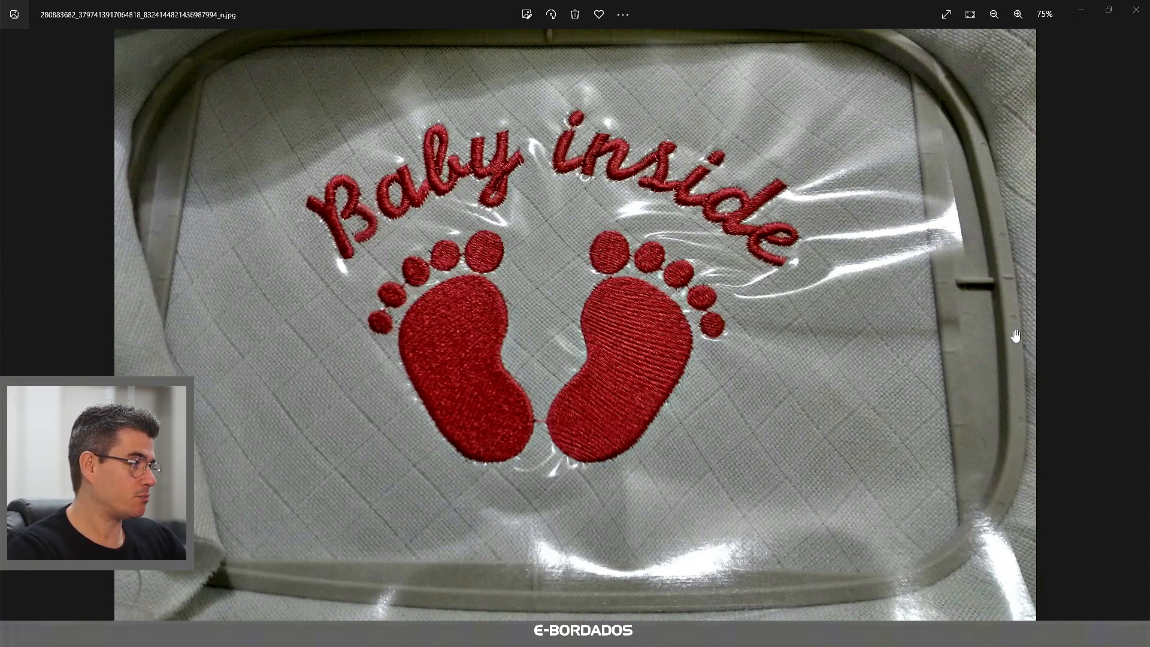
left_click_drag(590, 316, 578, 302)
scroll(578, 301, "down", 2)
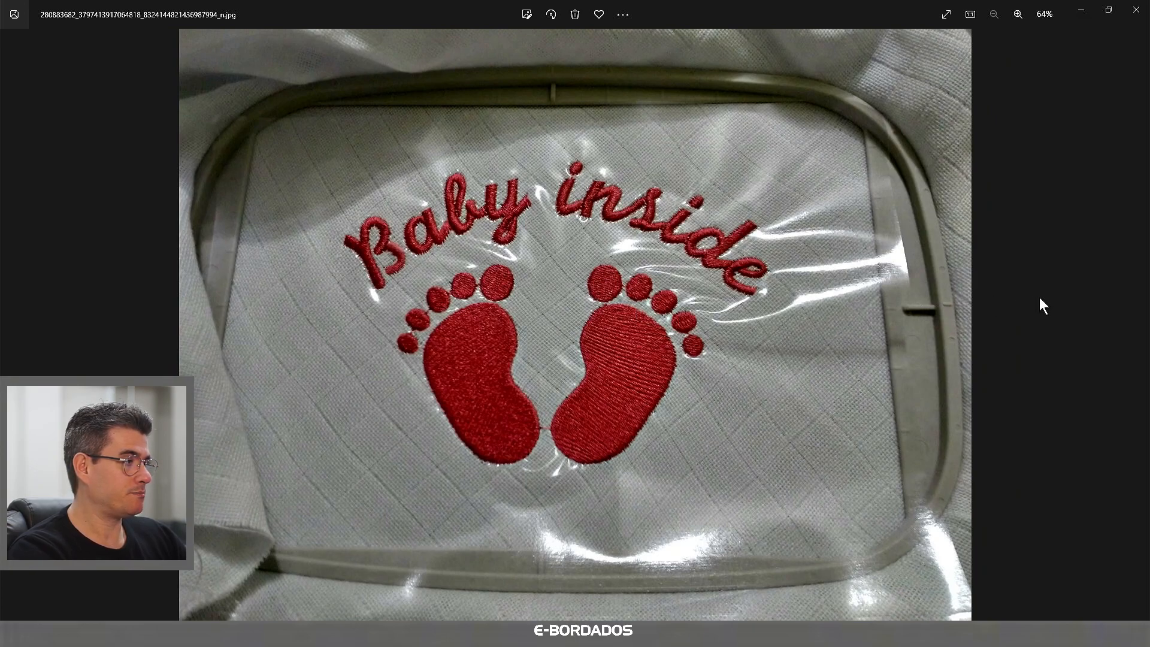
key("Right")
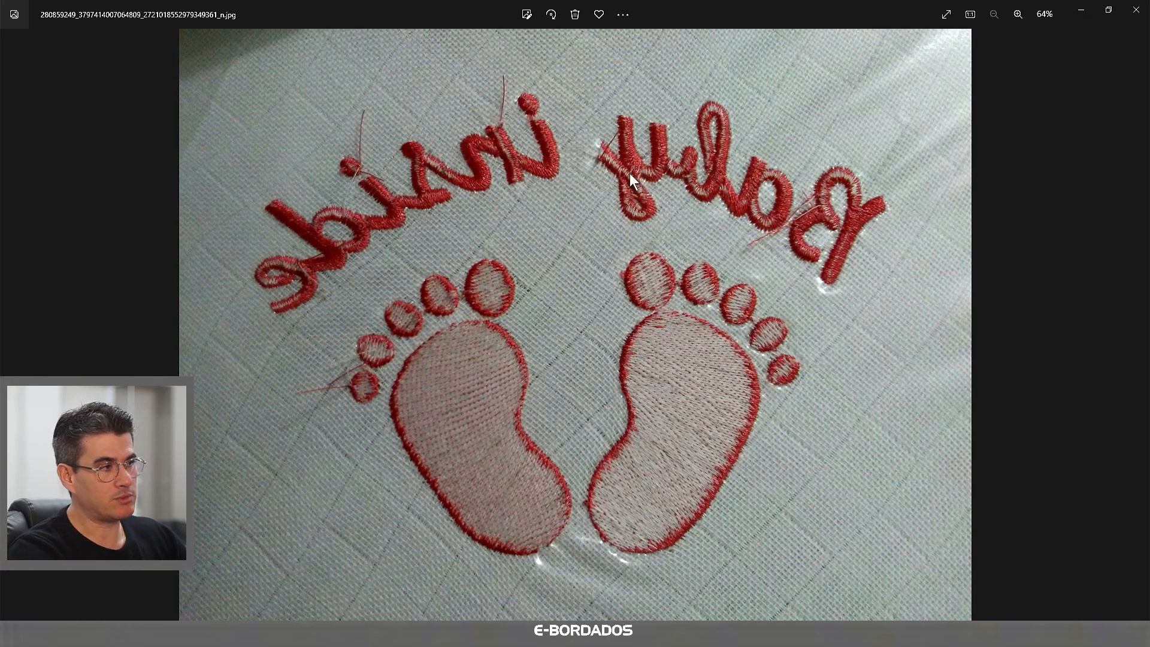
scroll(623, 166, "up", 5)
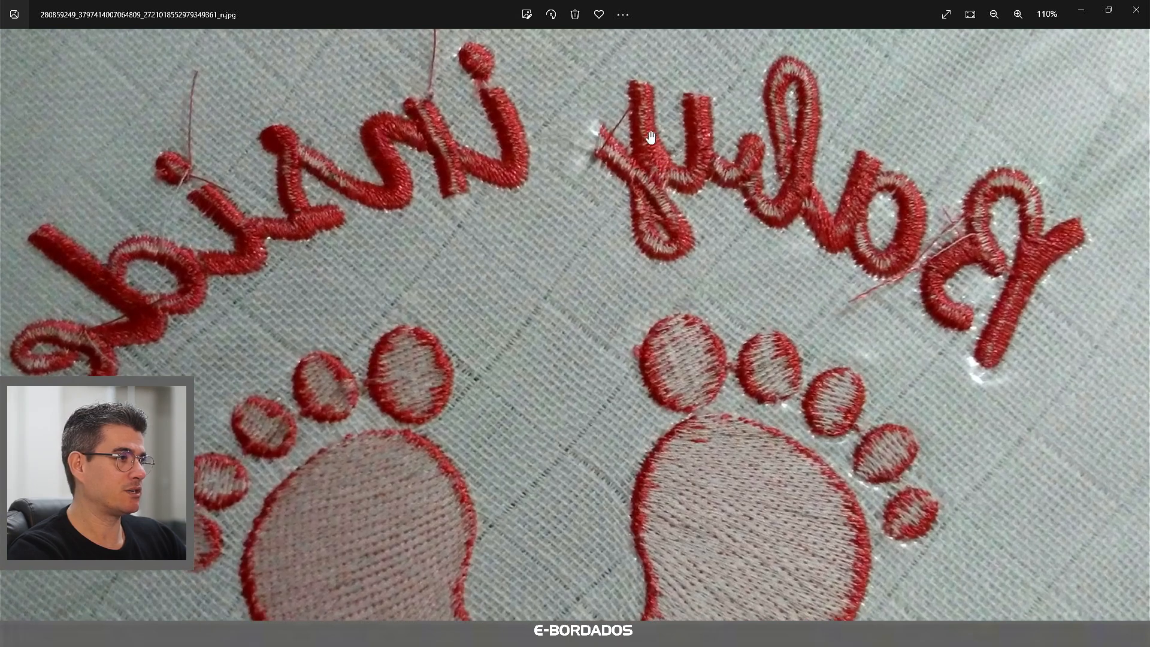
scroll(659, 177, "down", 3)
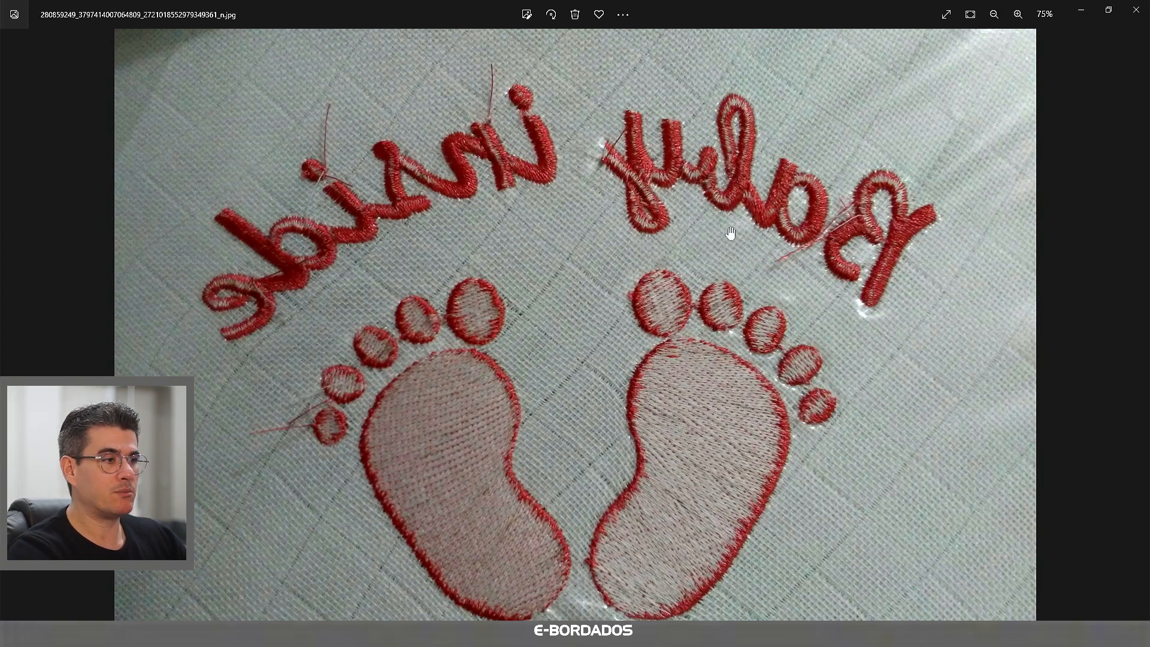
scroll(699, 239, "down", 1)
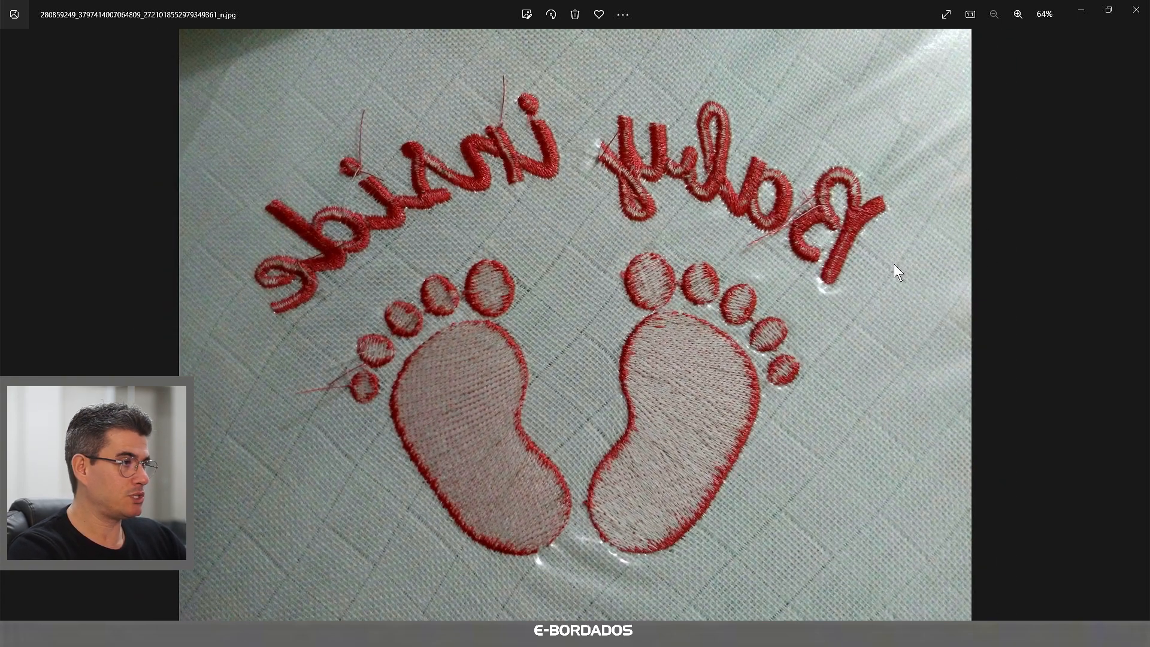
key("Right")
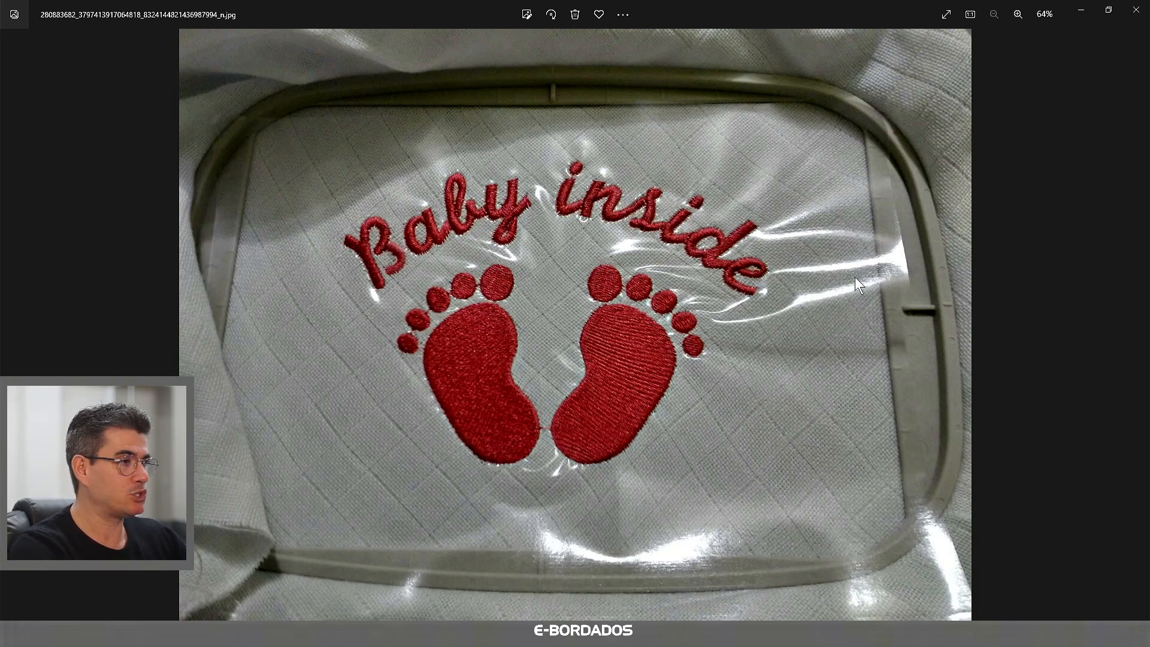
key("Right")
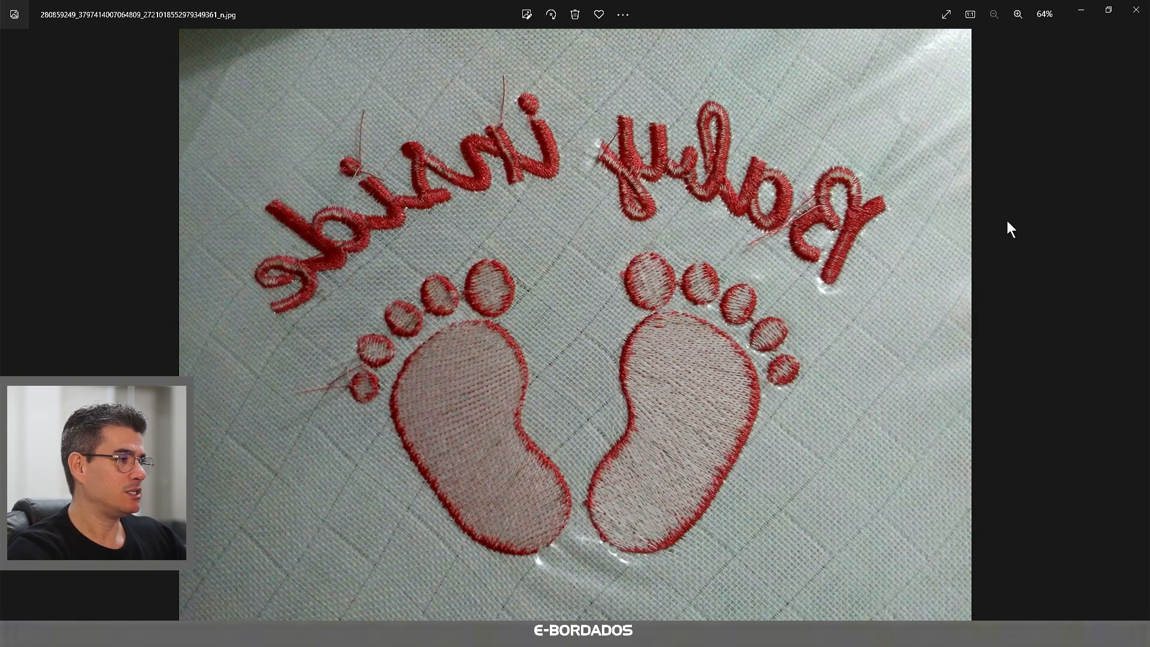
key("Right")
key("Right")
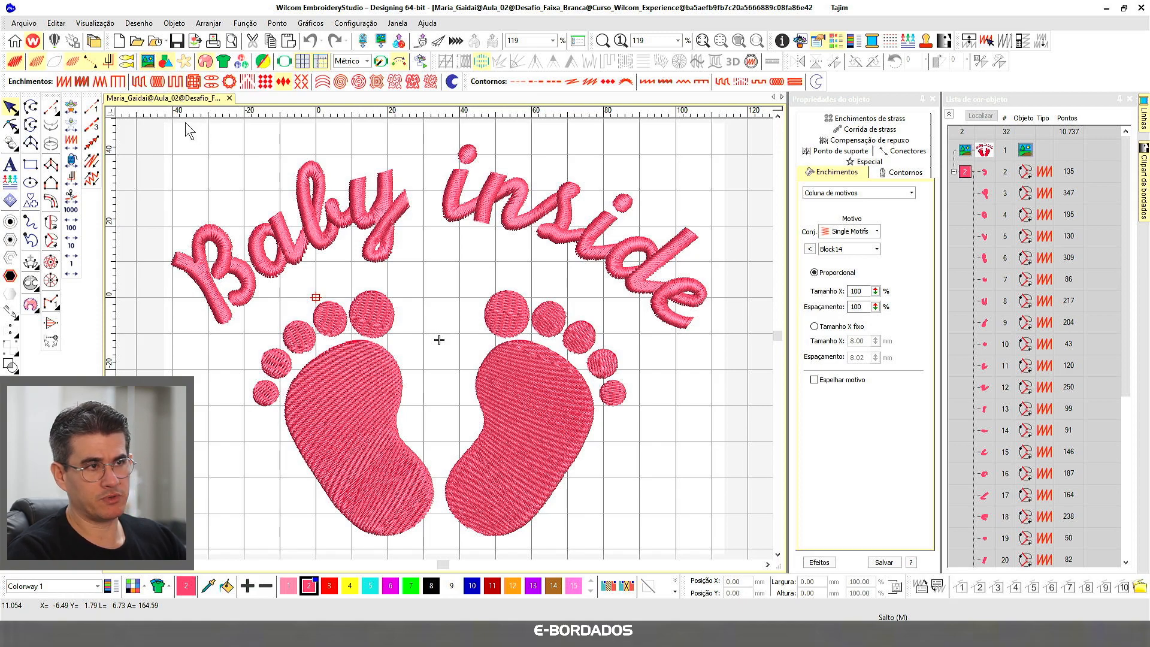
Check the reference bitmap by toggling its display and selecting it in the design's object list
left_click(148, 62)
left_click(148, 63)
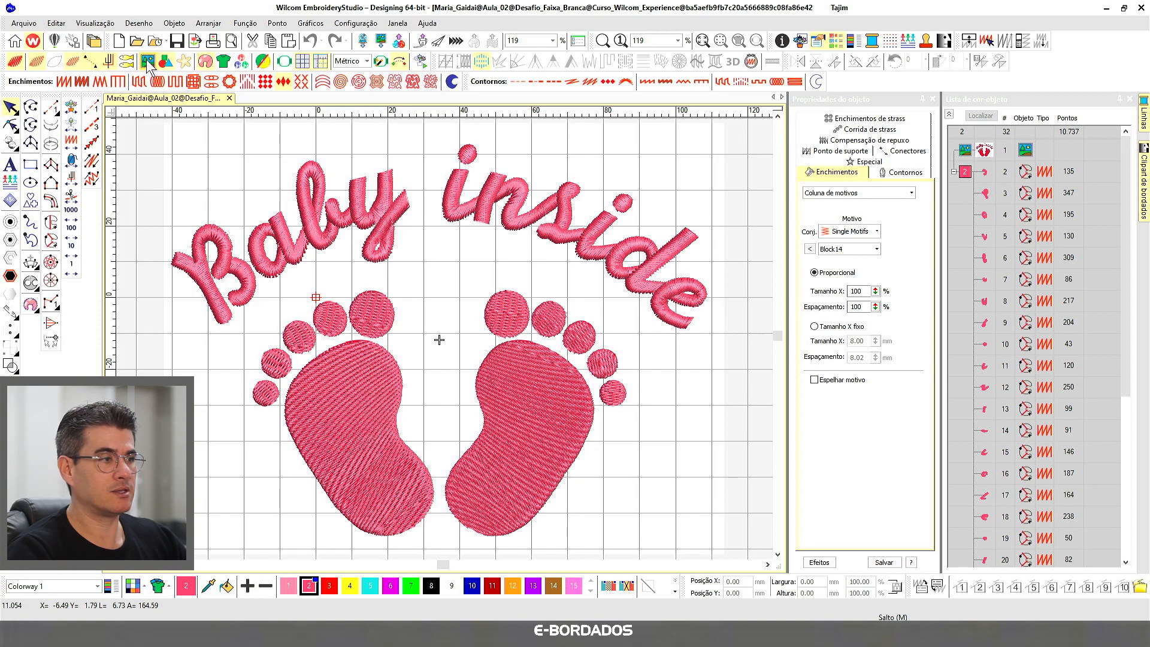
left_click(985, 147)
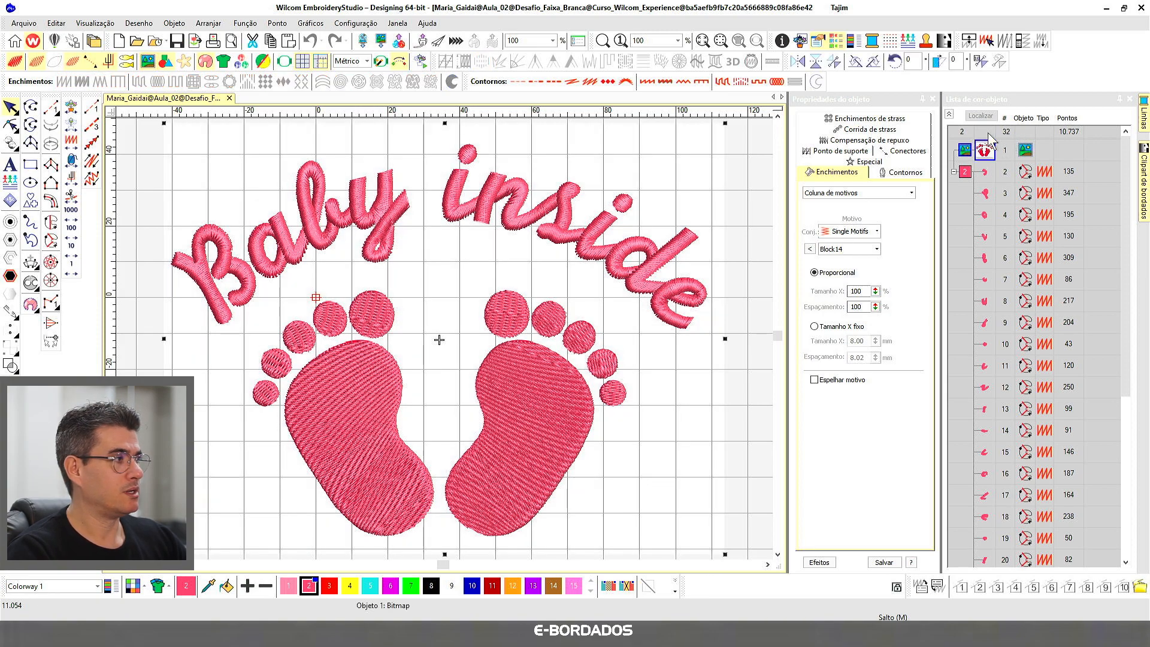
left_click(984, 117)
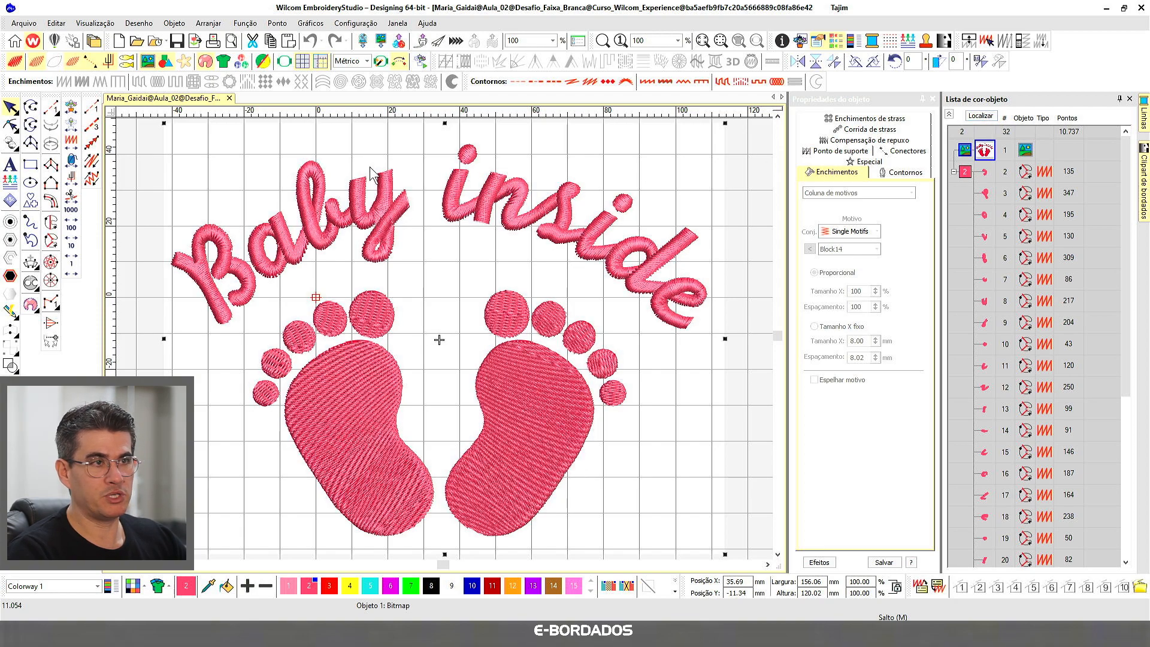
left_click(149, 58)
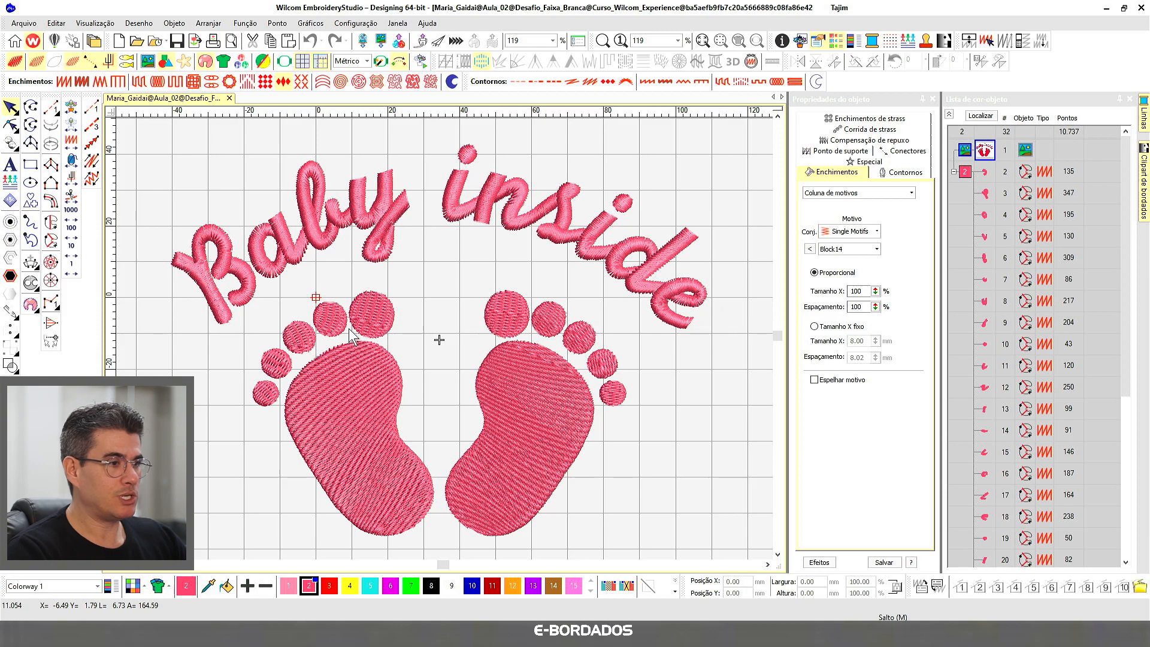
Isolate the middle toe of the left foot so that only this object is displayed
scroll(308, 336, "up", 4)
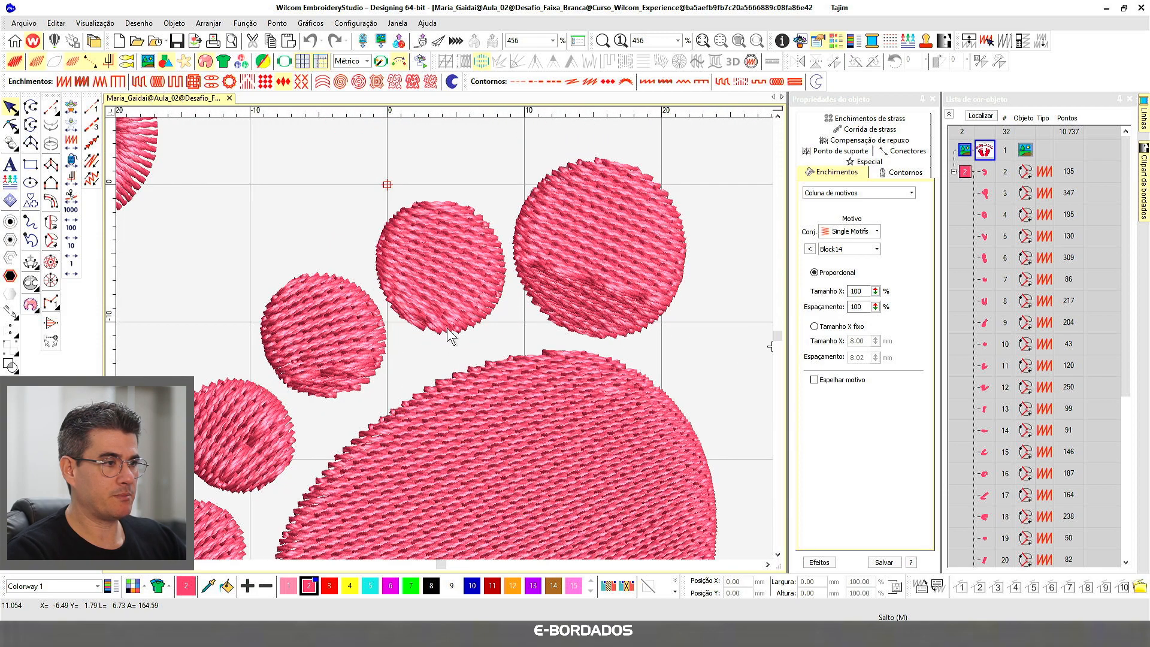
left_click(325, 309)
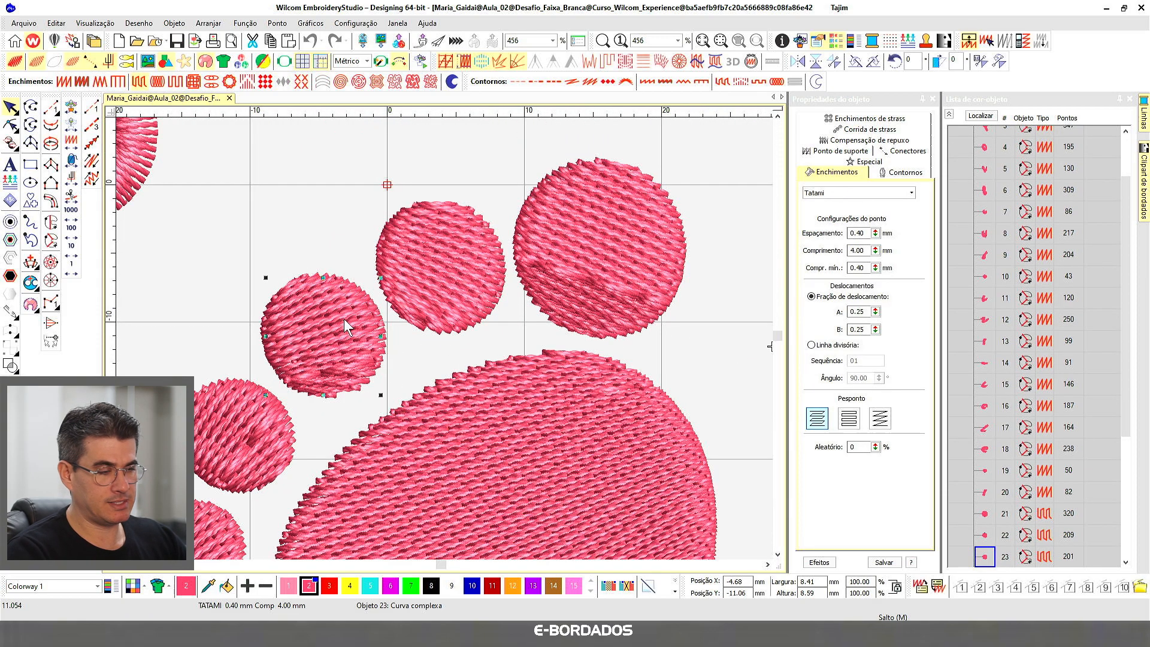
scroll(448, 333, "down", 4)
scroll(448, 339, "up", 3)
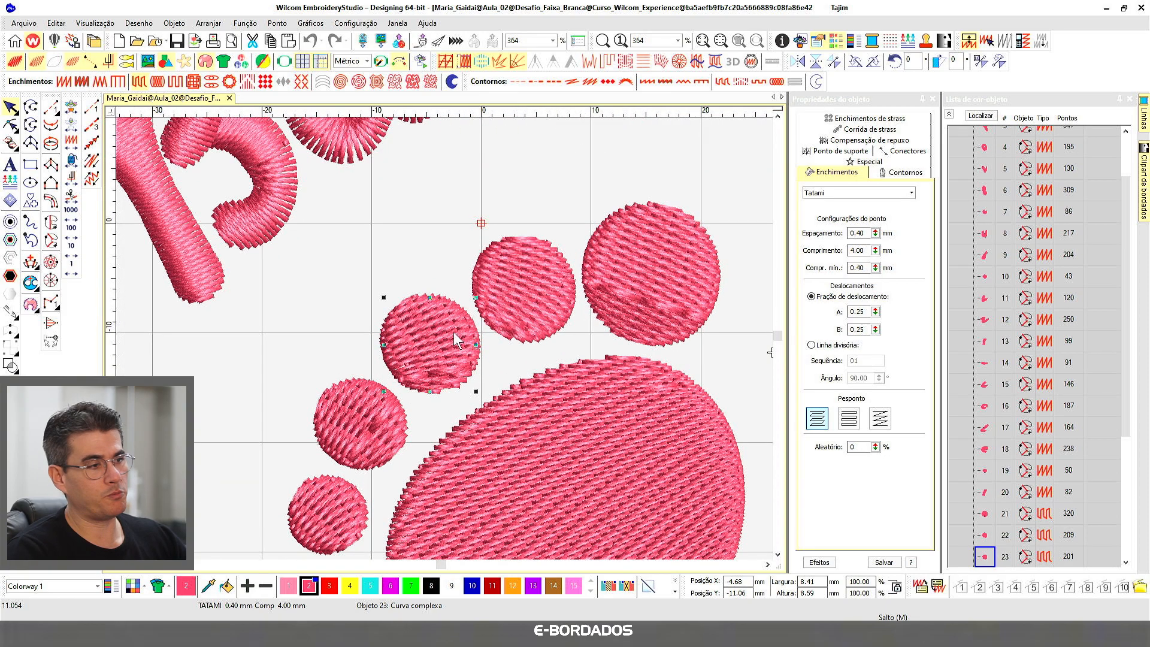
left_click(978, 118)
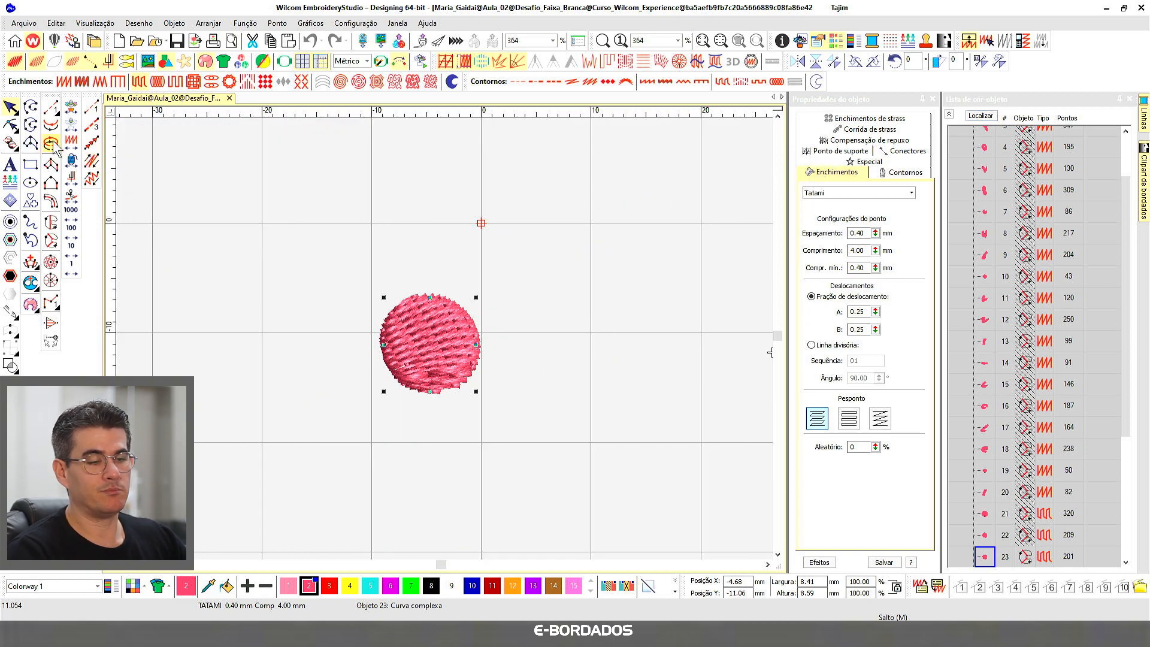
Turn off the realistic stitch view to show the isolated toe as plain stitch lines, and keep the toe selected
left_click(16, 63)
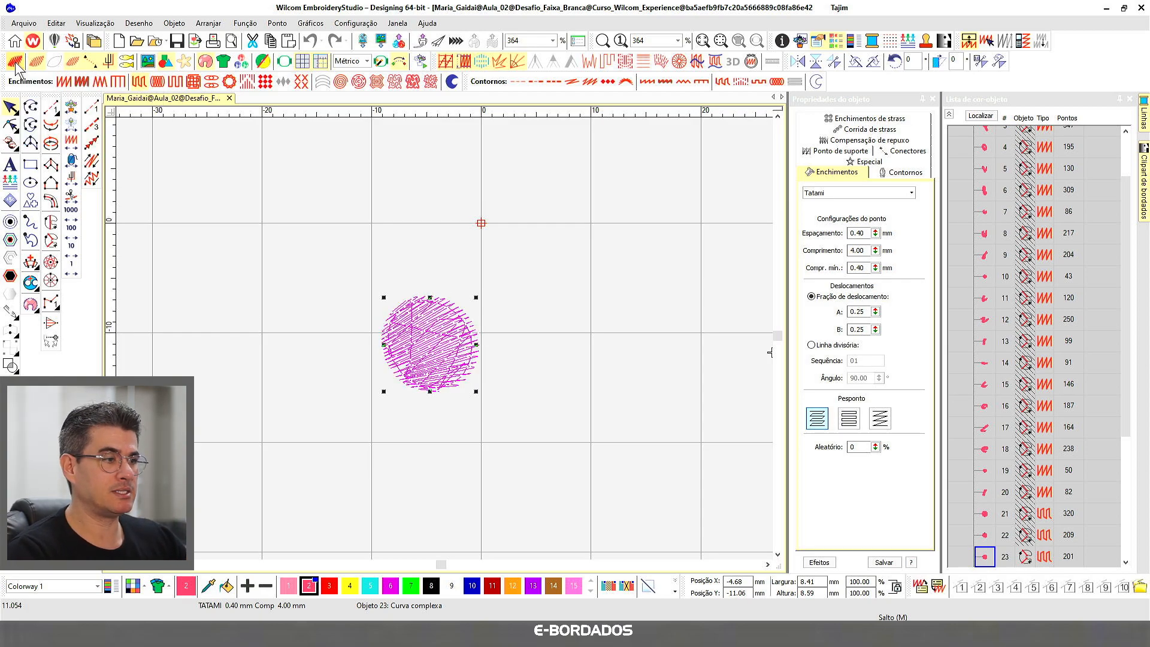
left_click(506, 219)
scroll(461, 356, "up", 2)
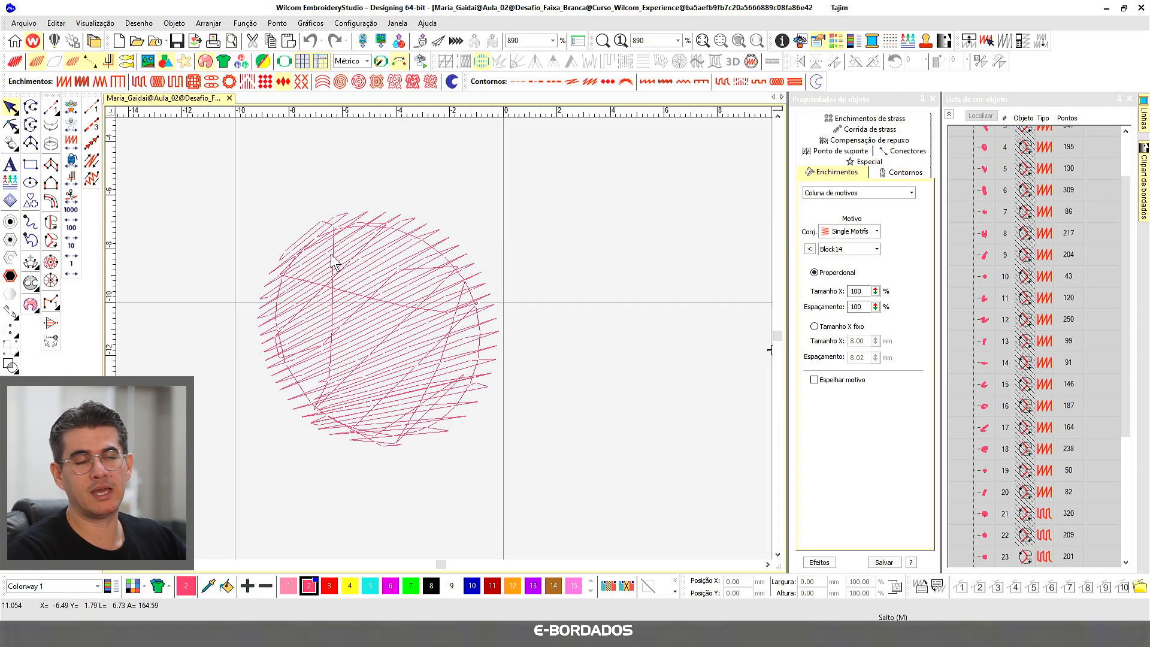
left_click(412, 271)
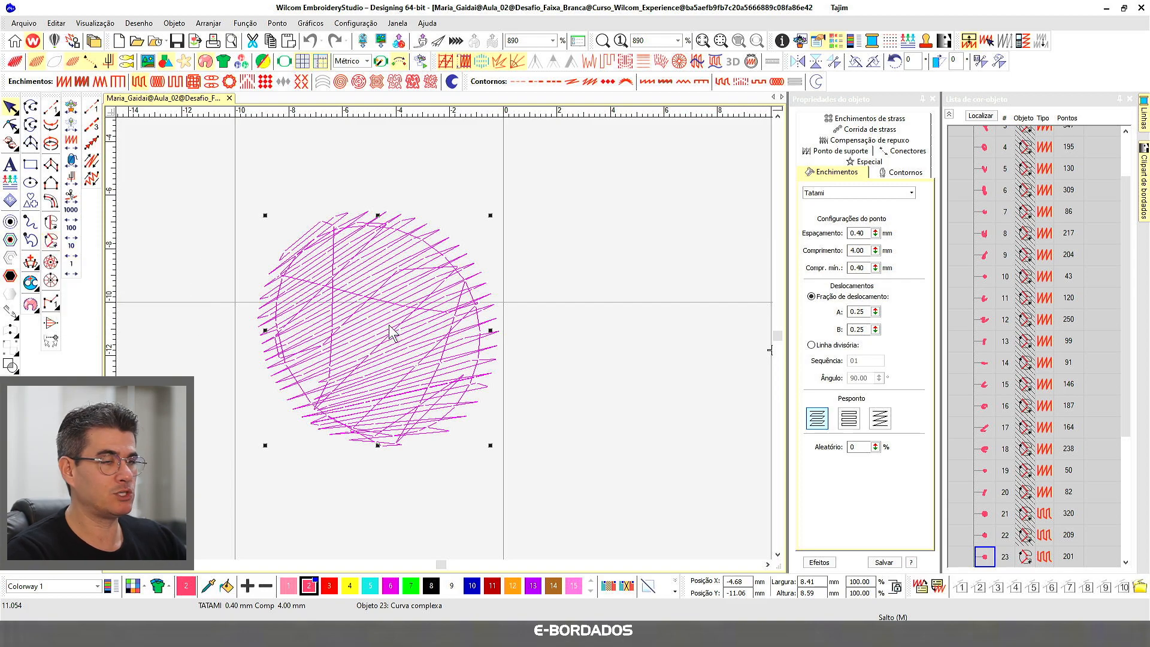
Try to adjust the isolated toe's stitch direction by reshaping the upper end of its stitch angle line
left_click(10, 126)
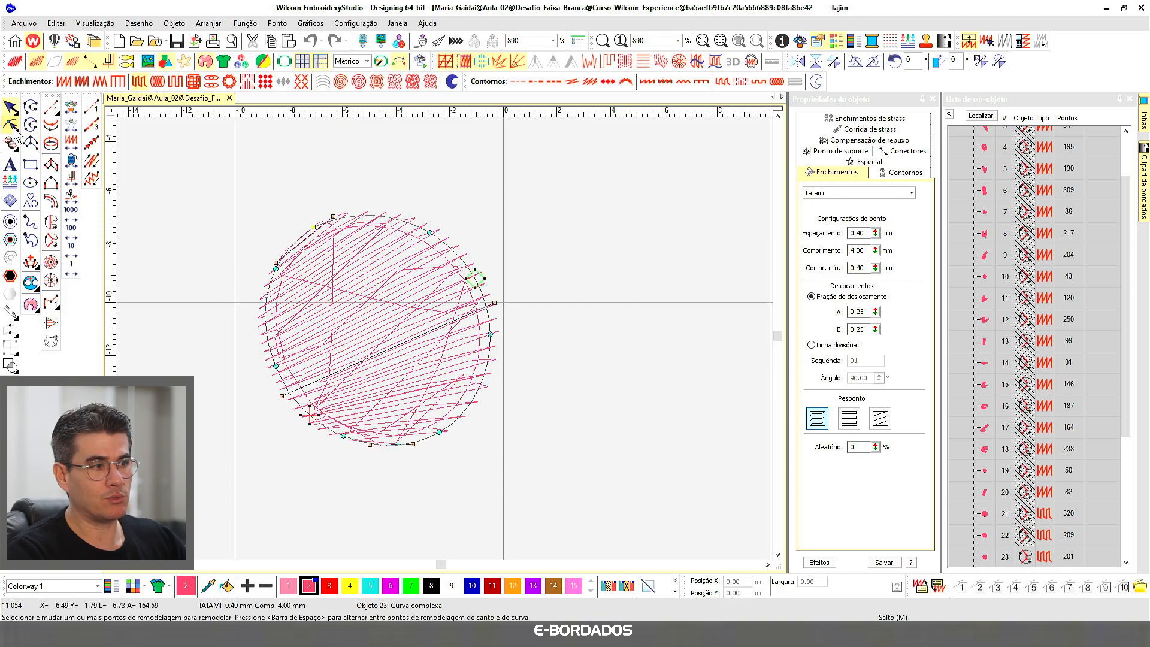
mouse_move(334, 216)
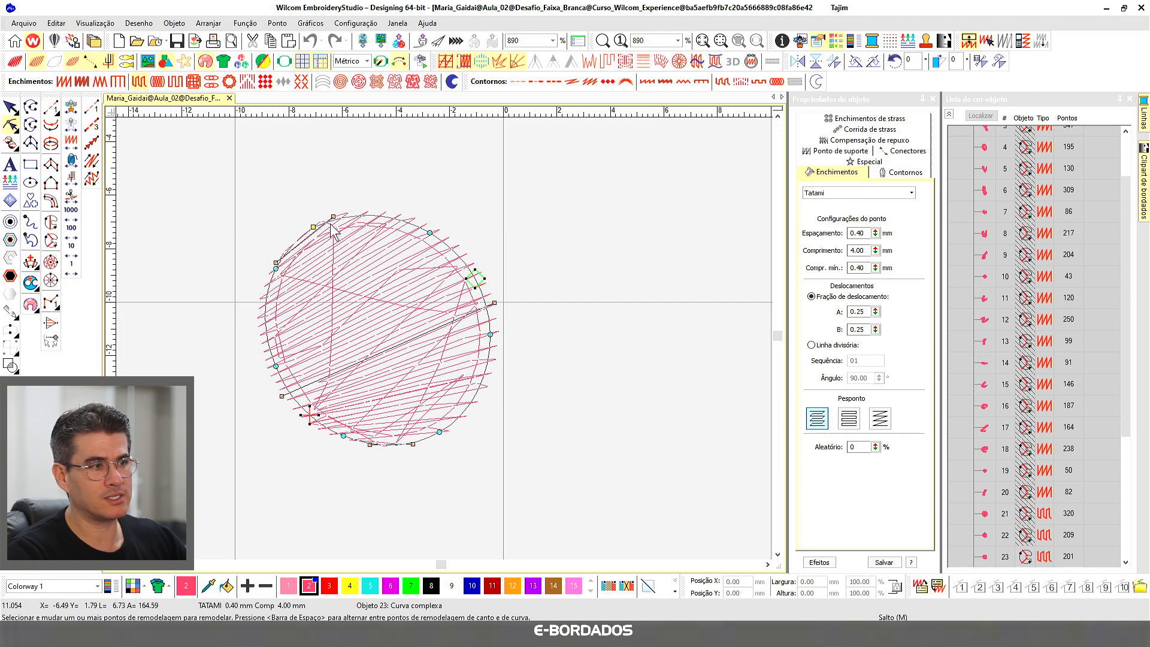
left_click_drag(334, 216, 364, 193)
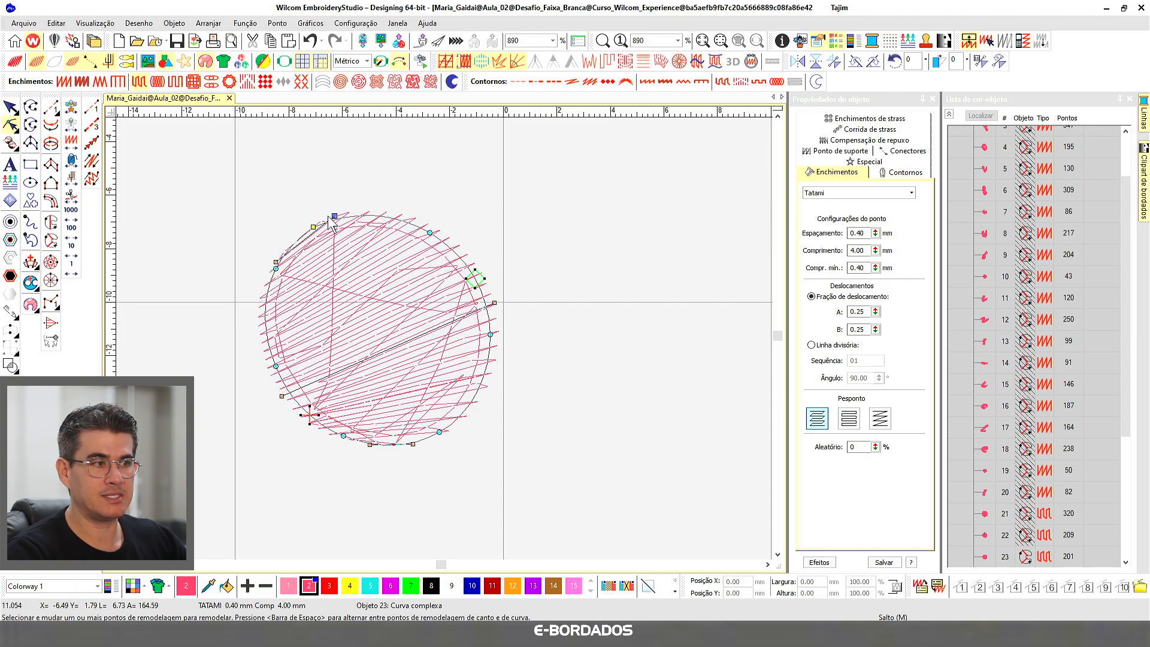
mouse_move(336, 219)
left_mouse_down()
mouse_move(334, 193)
mouse_move(337, 217)
left_mouse_up()
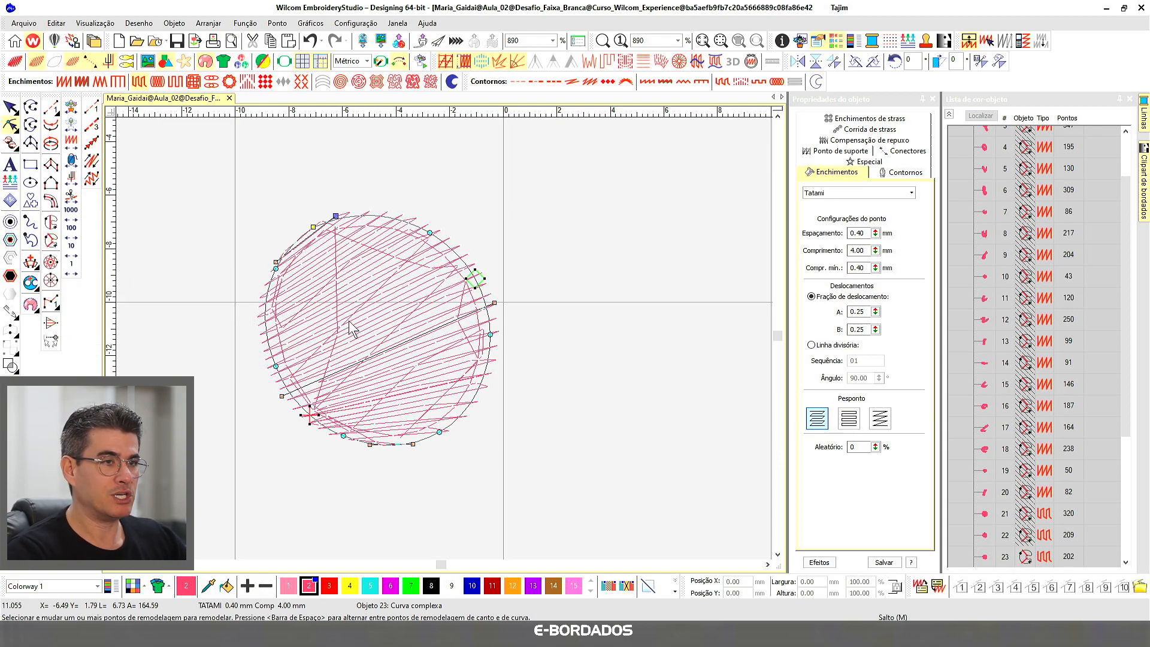
Convert the isolated toe to a complex fill (Enchimento complexo) with a single stitch angle
left_click(10, 108)
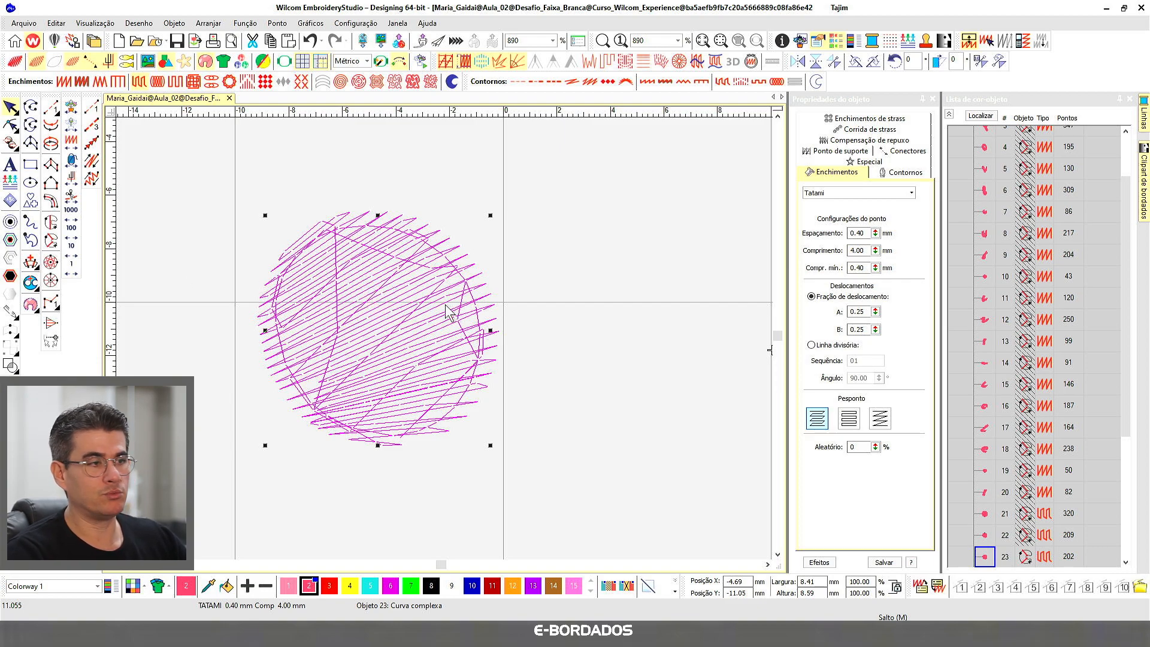
left_click(51, 227)
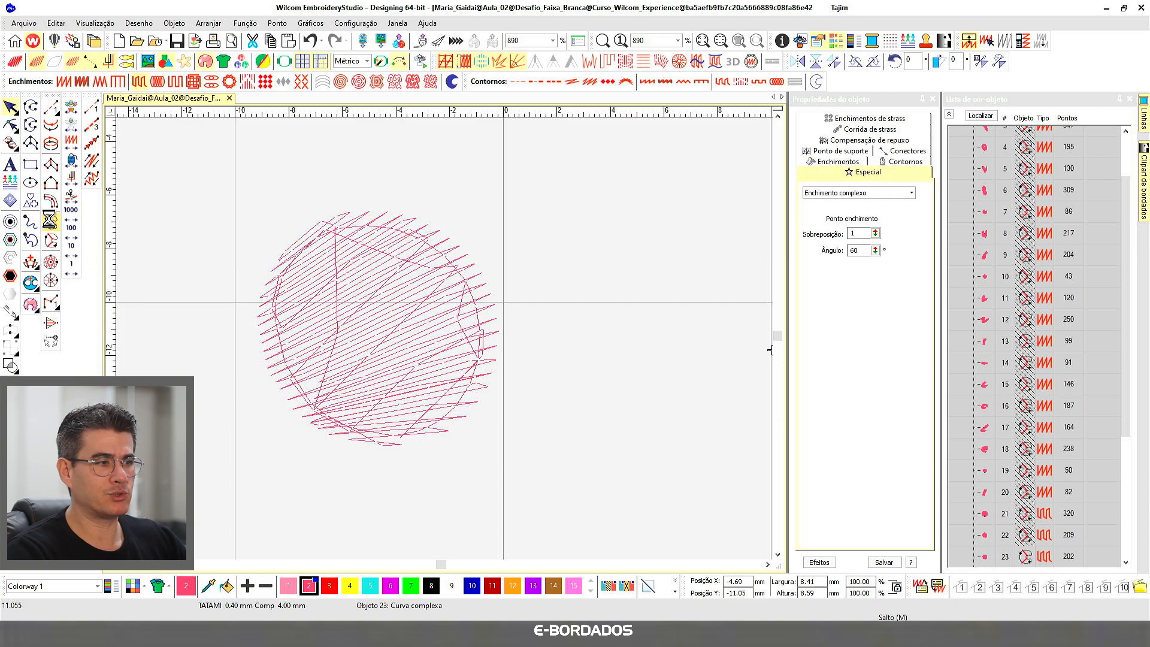
left_click(11, 107)
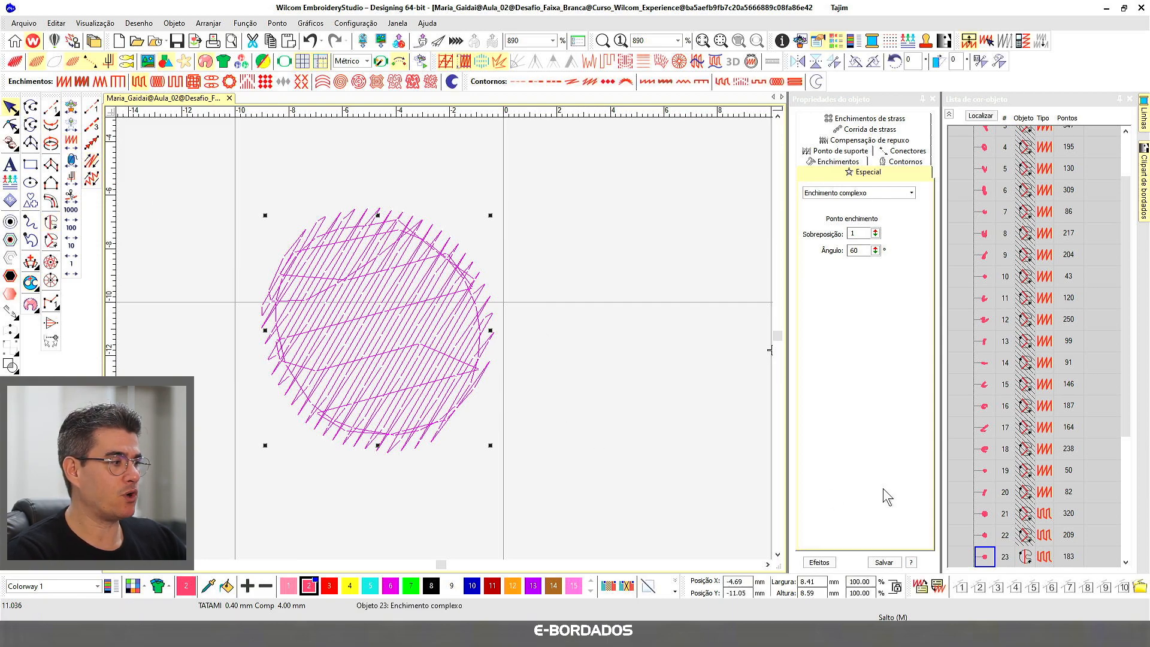
left_click(1125, 563)
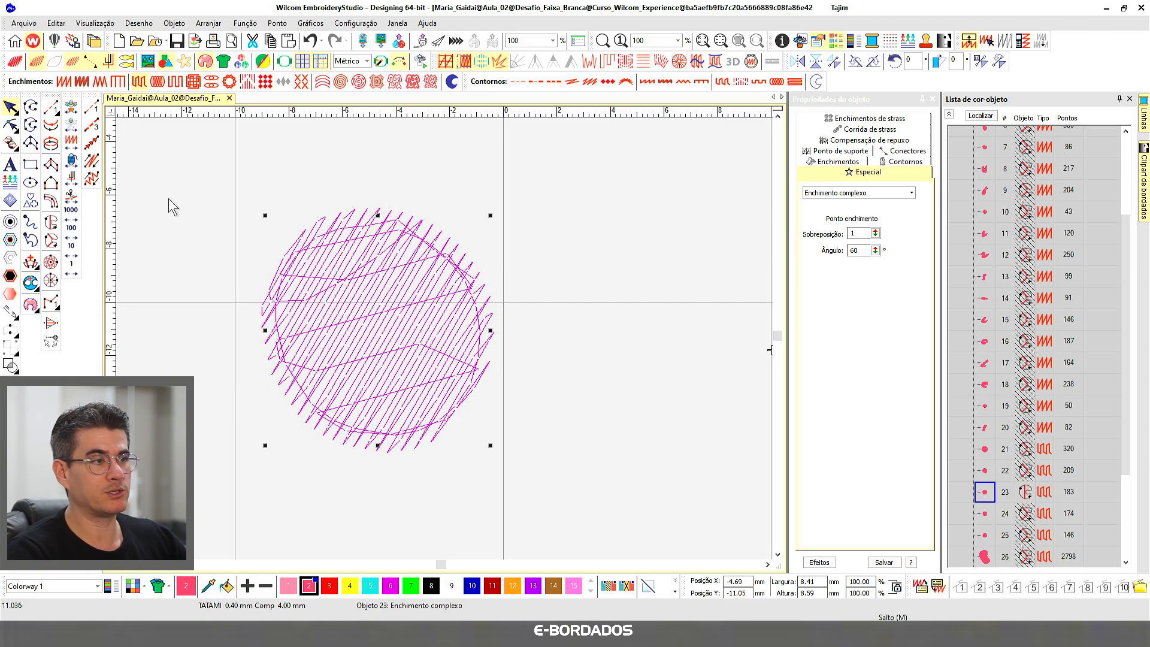
Reshape the toe's stitch angle line, extending its ends beyond the outline and rotating it to 38°
left_click(11, 126)
left_click_drag(377, 249, 520, 246)
left_click_drag(267, 445, 203, 363)
left_click_drag(521, 247, 493, 186)
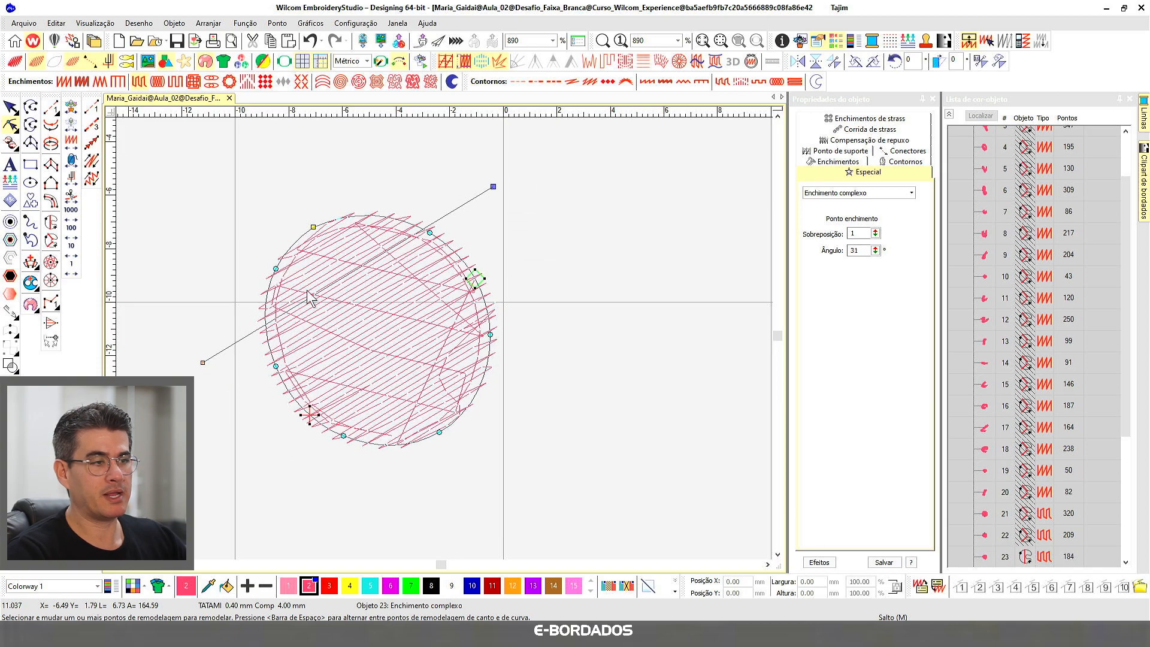
left_click_drag(217, 359, 217, 401)
left_click(11, 109)
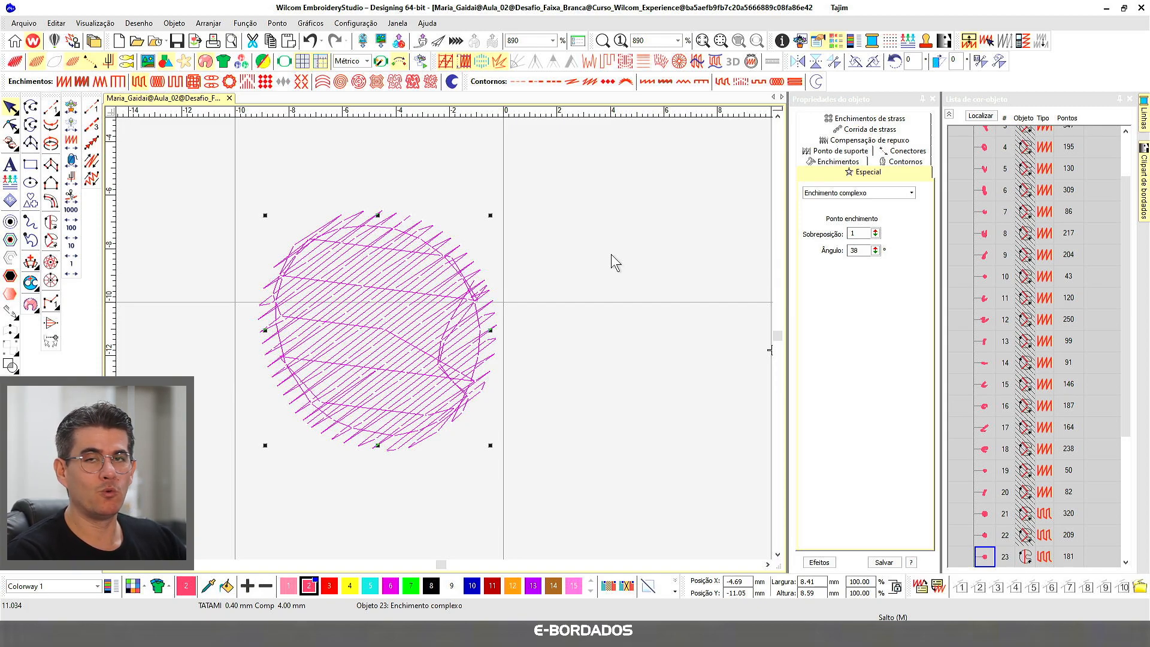
Deselect the toe and display all objects of the design again around the left foot's toes
left_click(611, 254)
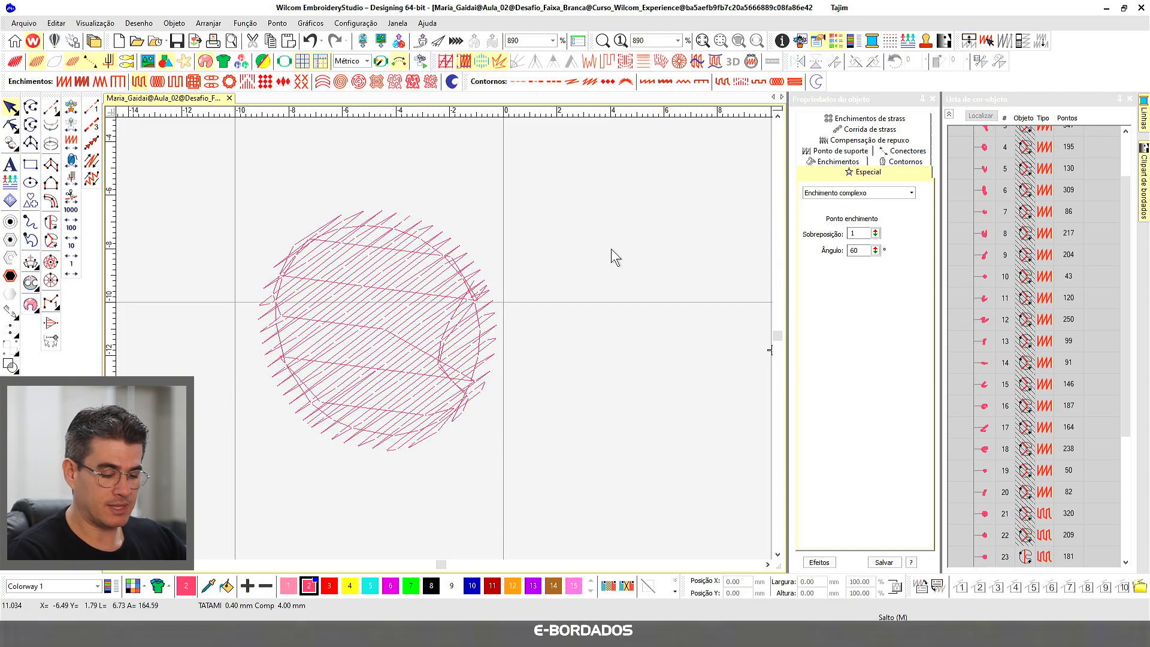
scroll(590, 276, "down", 4)
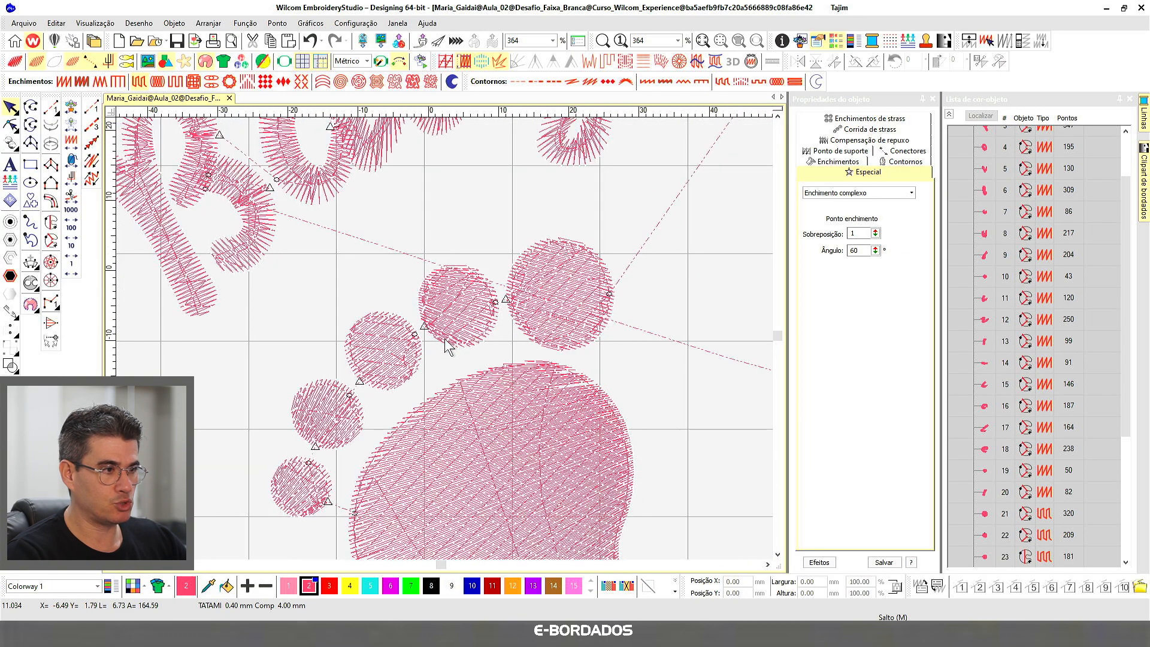
scroll(440, 328, "up", 2)
scroll(440, 328, "up", 1)
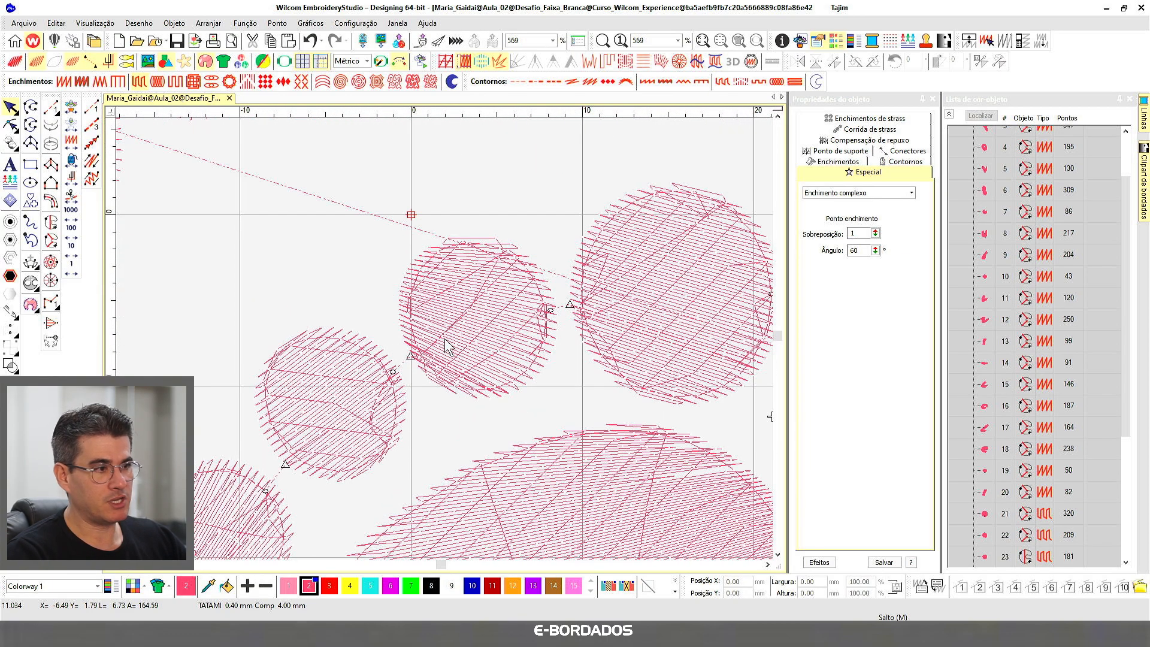
Convert the left foot's second toe, beside the big toe, to a complex fill (Enchimento complexo) with a single stitch angle
left_click(338, 414)
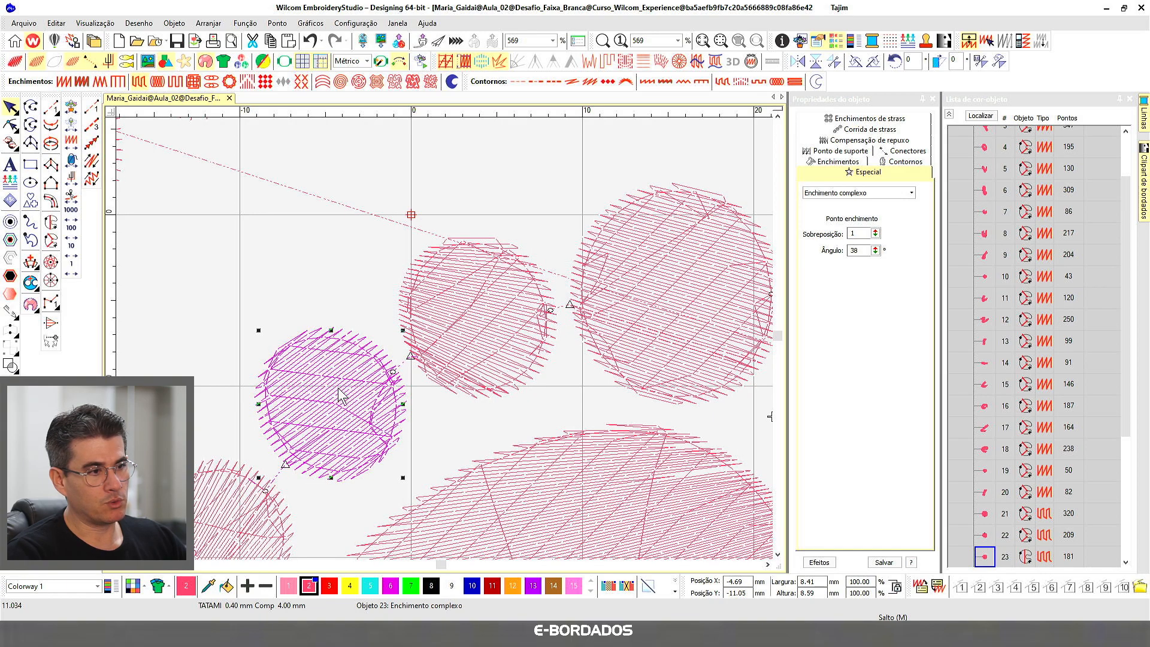
scroll(411, 386, "down", 1)
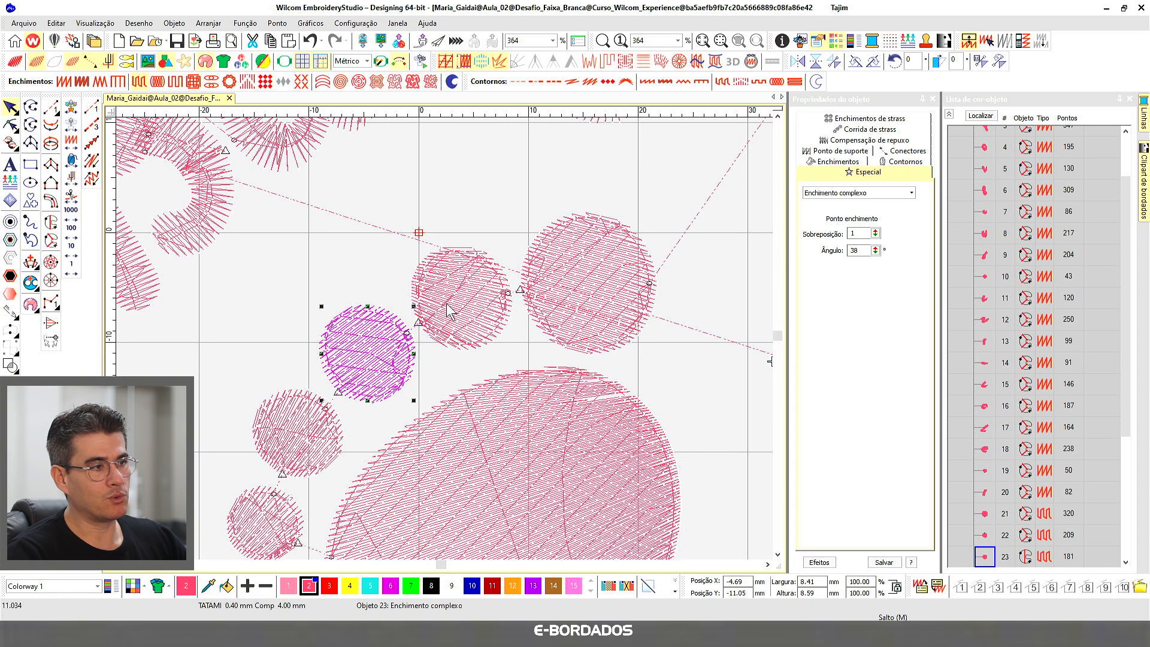
scroll(469, 337, "up", 2)
left_click(469, 337)
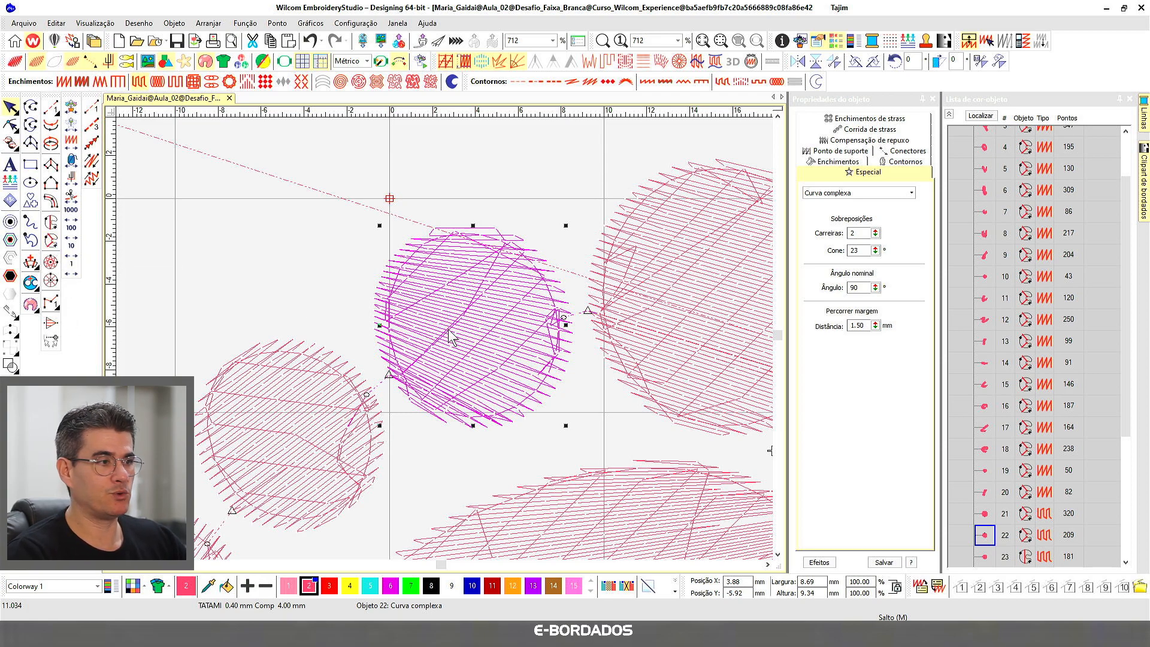
left_click(51, 223)
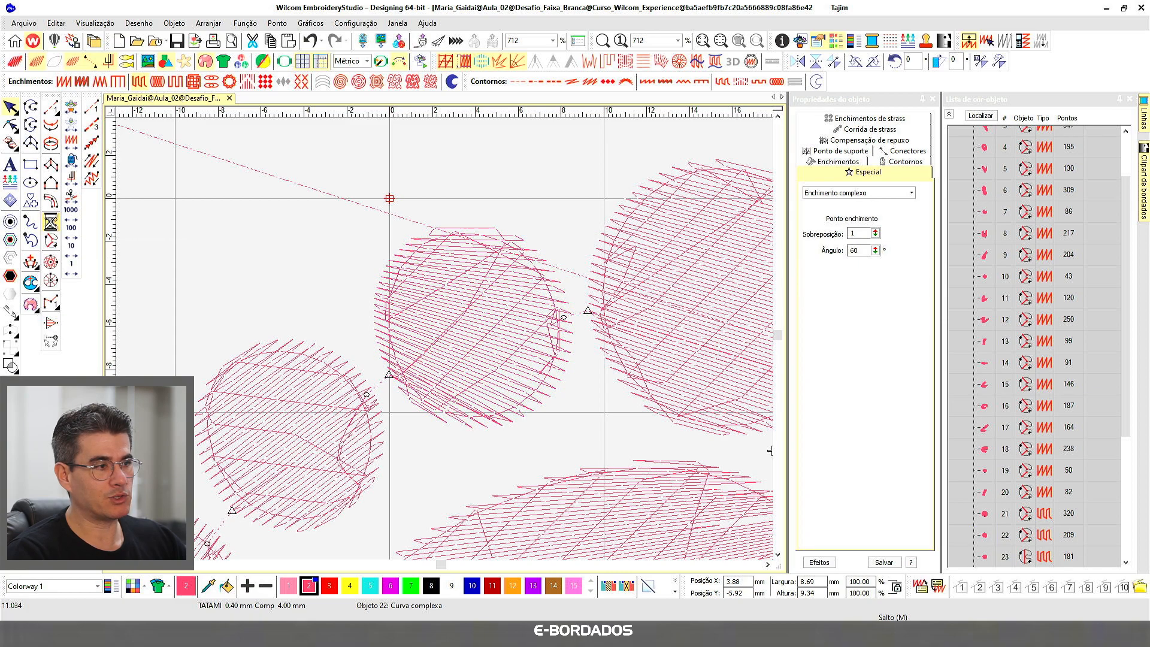
Reshape the second toe's stitch angle line, extending both ends beyond the outline and rotating it to 30°
left_click(12, 127)
left_click_drag(474, 264, 622, 275)
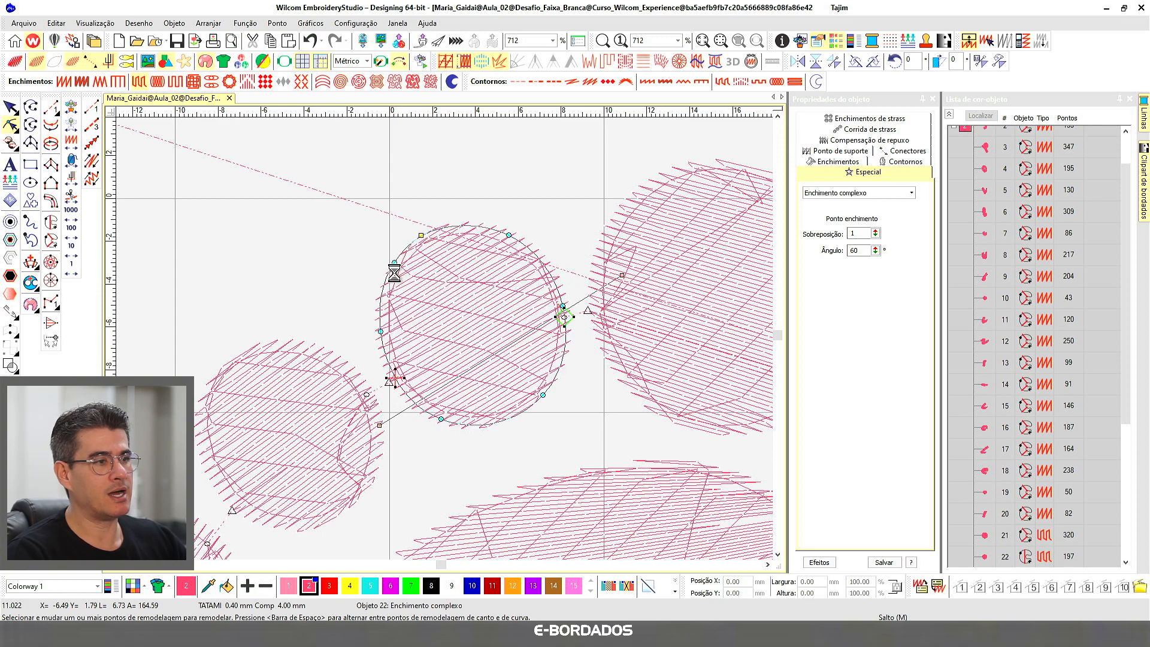
left_click_drag(380, 425, 369, 423)
left_click(10, 107)
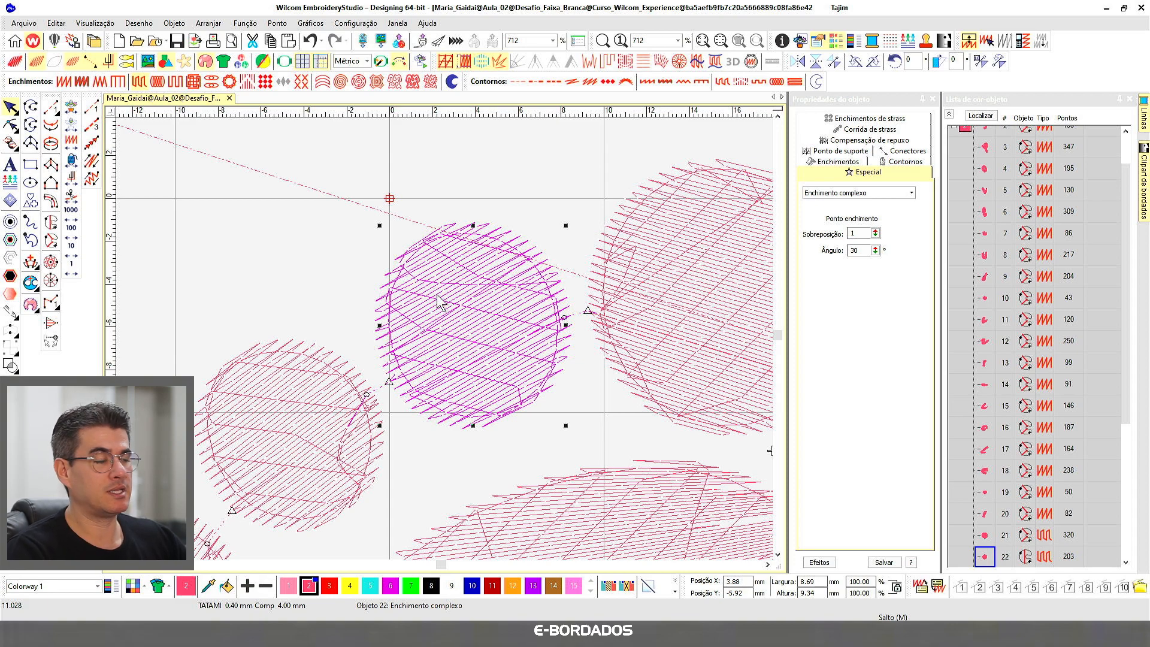
scroll(440, 303, "down", 2)
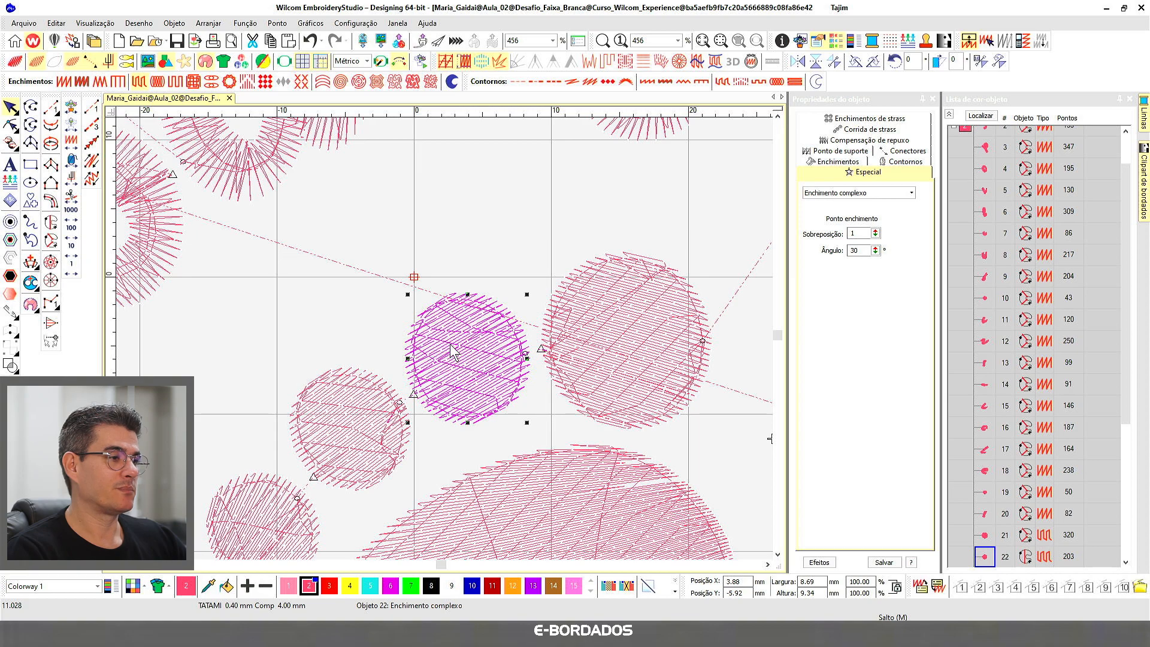
scroll(452, 352, "down", 1)
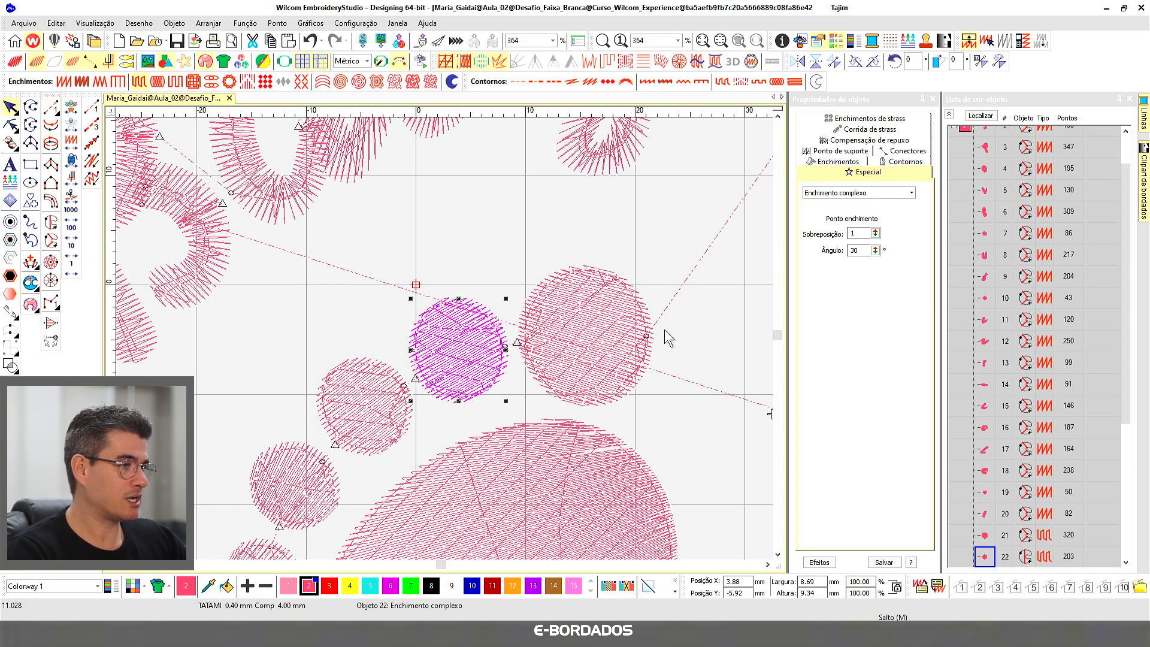
Try to convert the left foot's big toe and two smallest toes to a complex fill together
left_click(593, 342)
left_click(290, 488, "ctrl")
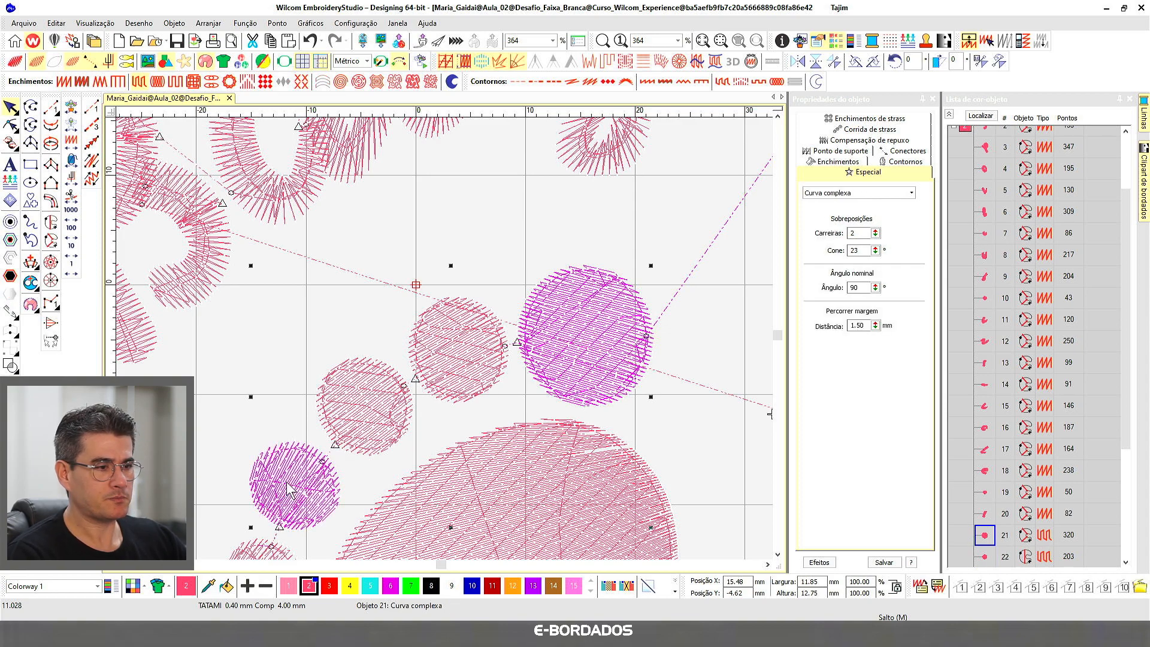
left_click(51, 221)
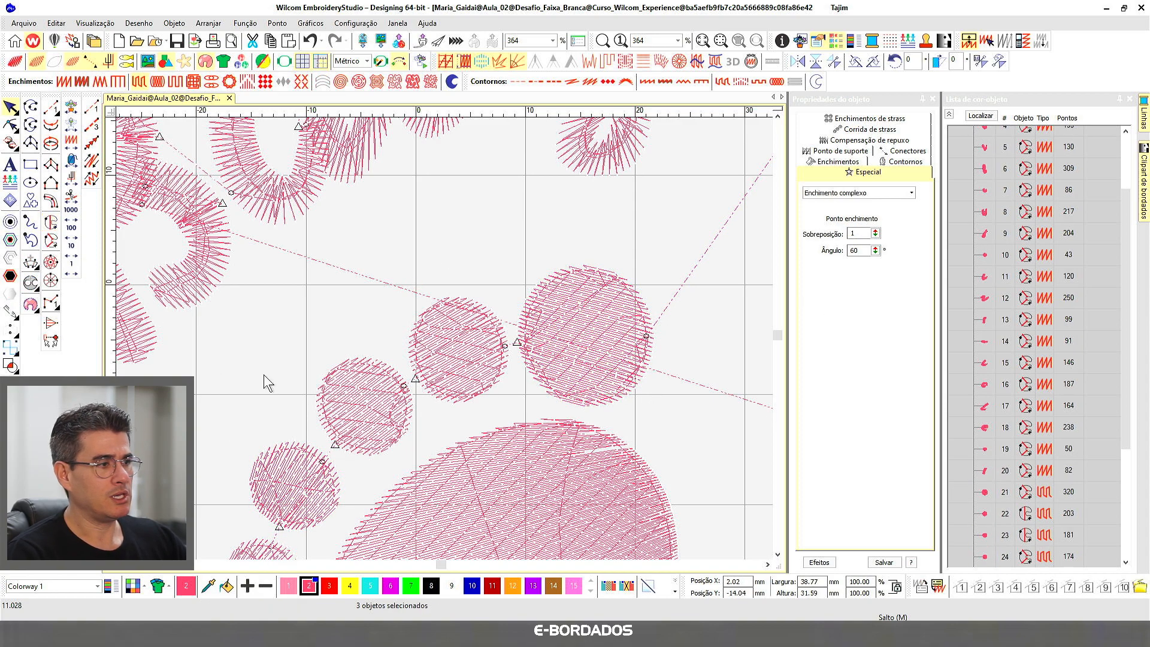
left_click(10, 108)
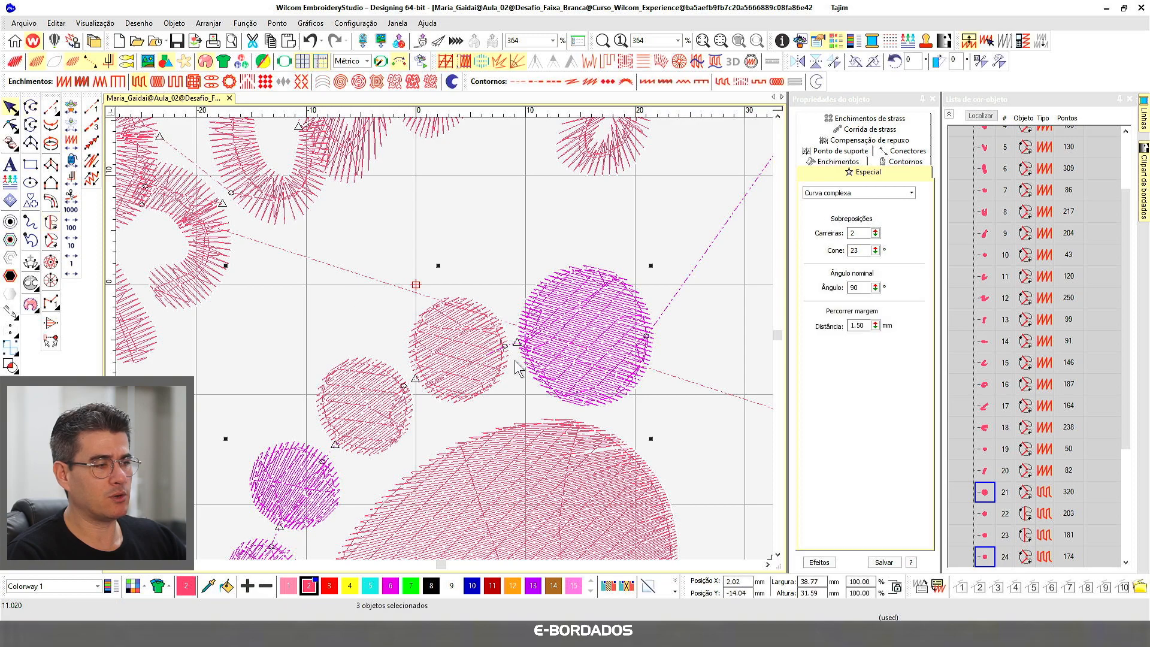
left_click(51, 223)
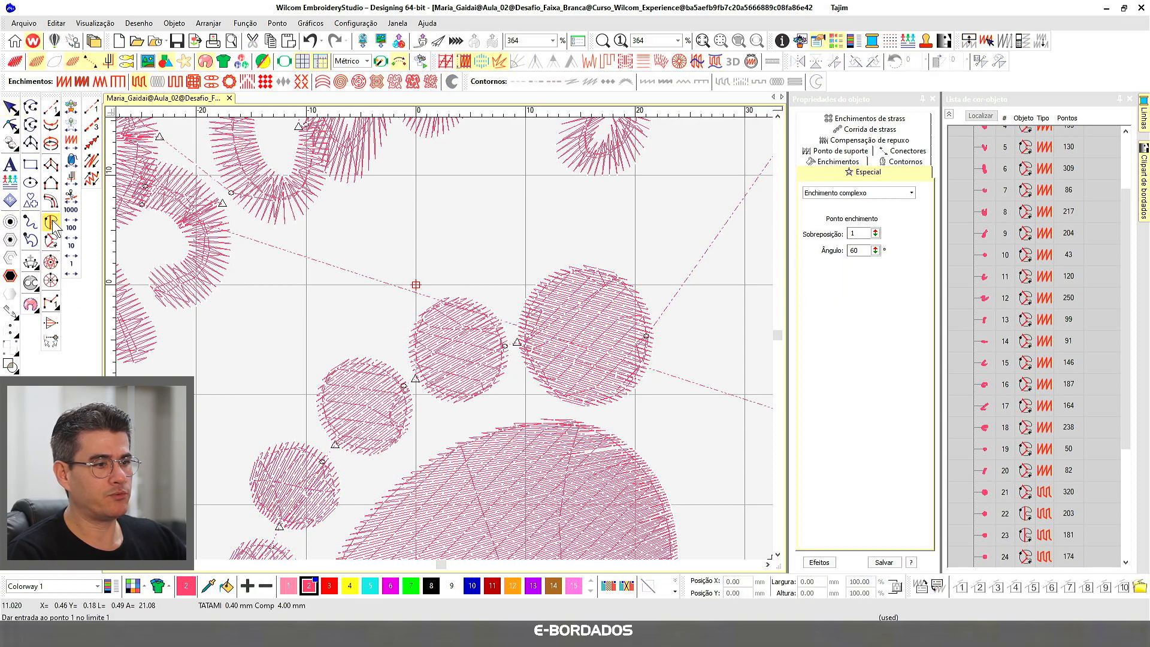
left_click(11, 108)
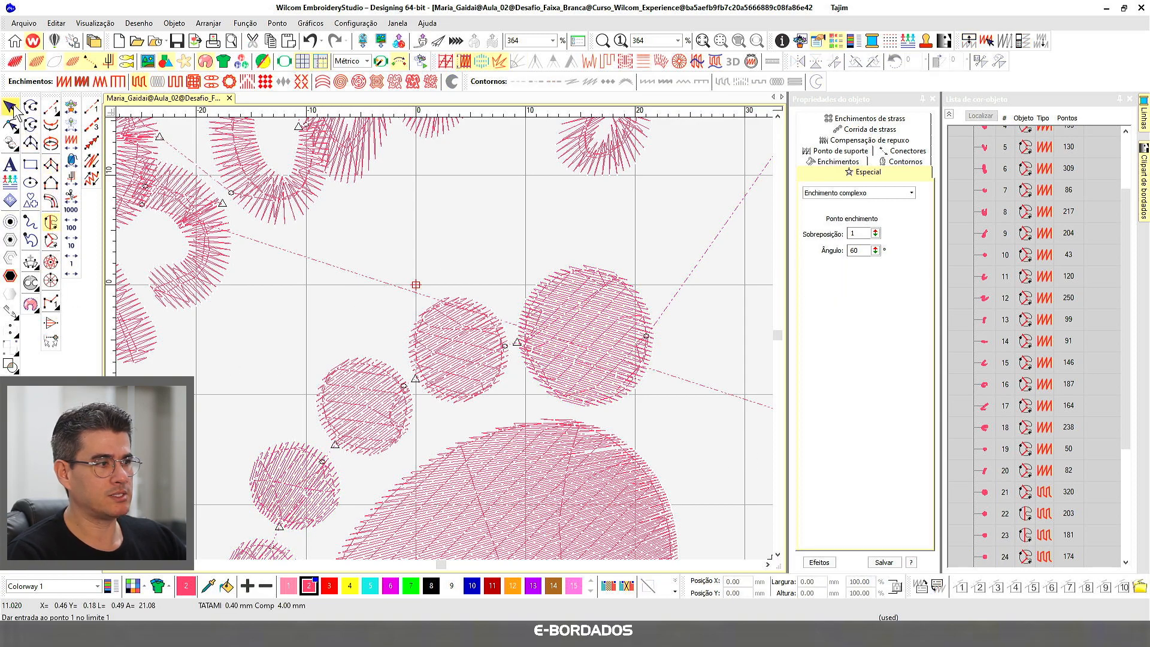
Convert the left foot's big toe to a complex fill with a single stitch angle
left_click(607, 323)
left_click(51, 223)
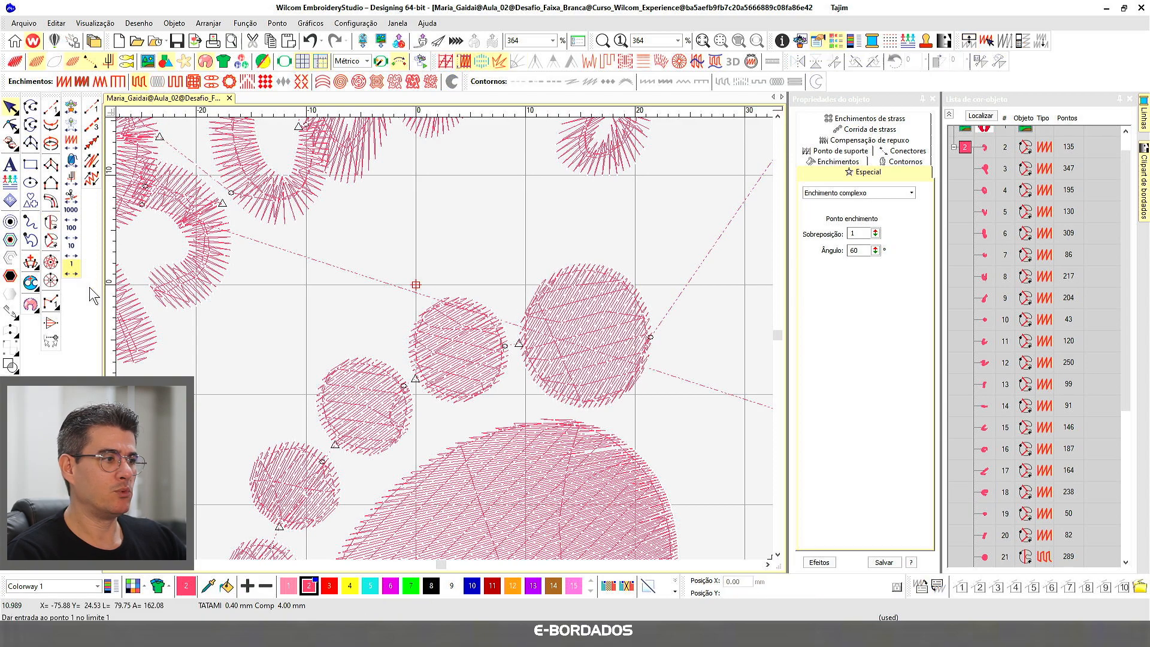
left_click(51, 223)
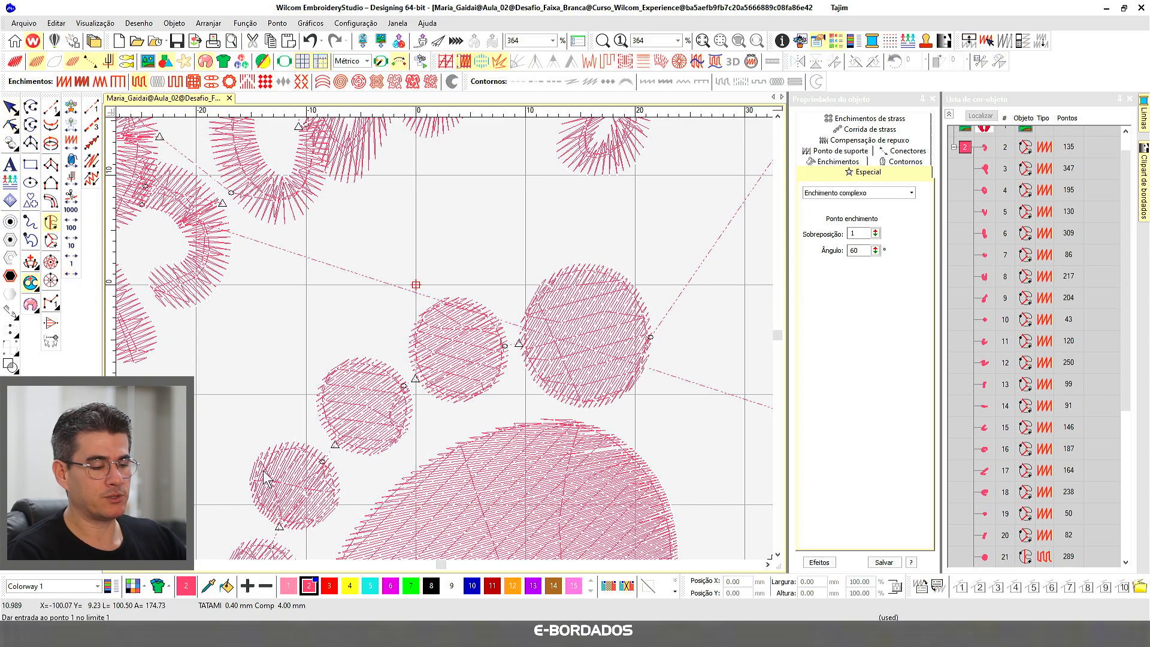
key("Escape")
Convert the left foot's fourth toe to a complex fill with a single stitch angle
left_click(299, 470)
left_click(51, 223)
scroll(433, 340, "down", 3)
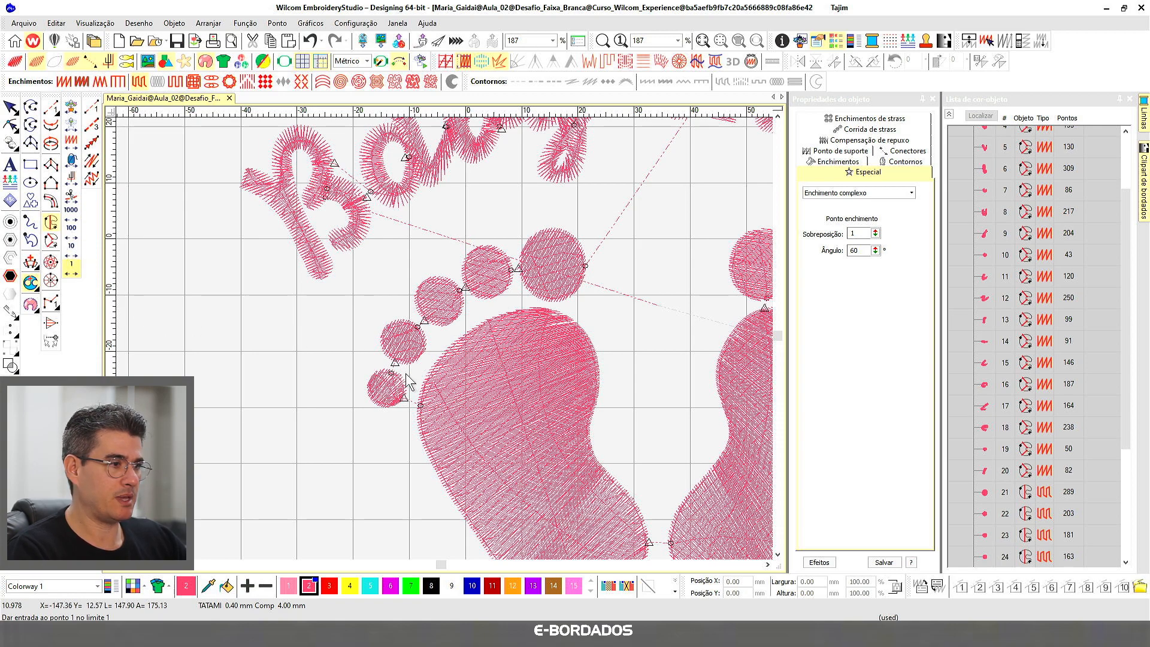
key("Escape")
Convert the left foot's smallest toe to a complex fill with a single stitch angle
left_click(390, 390)
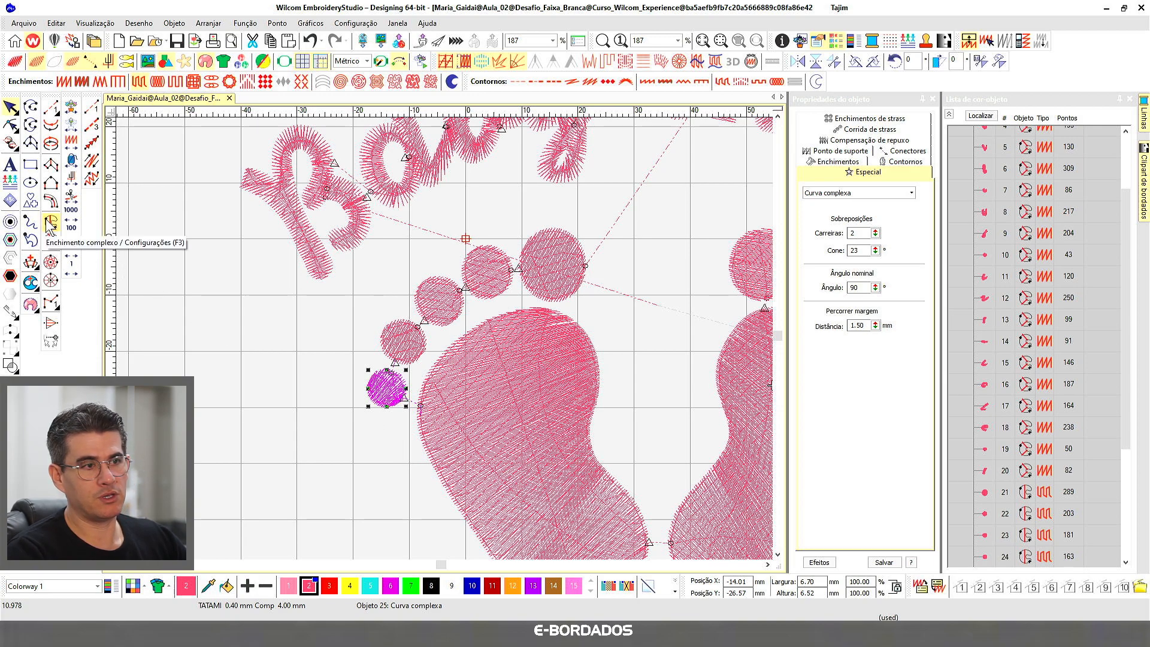
key("shift+i")
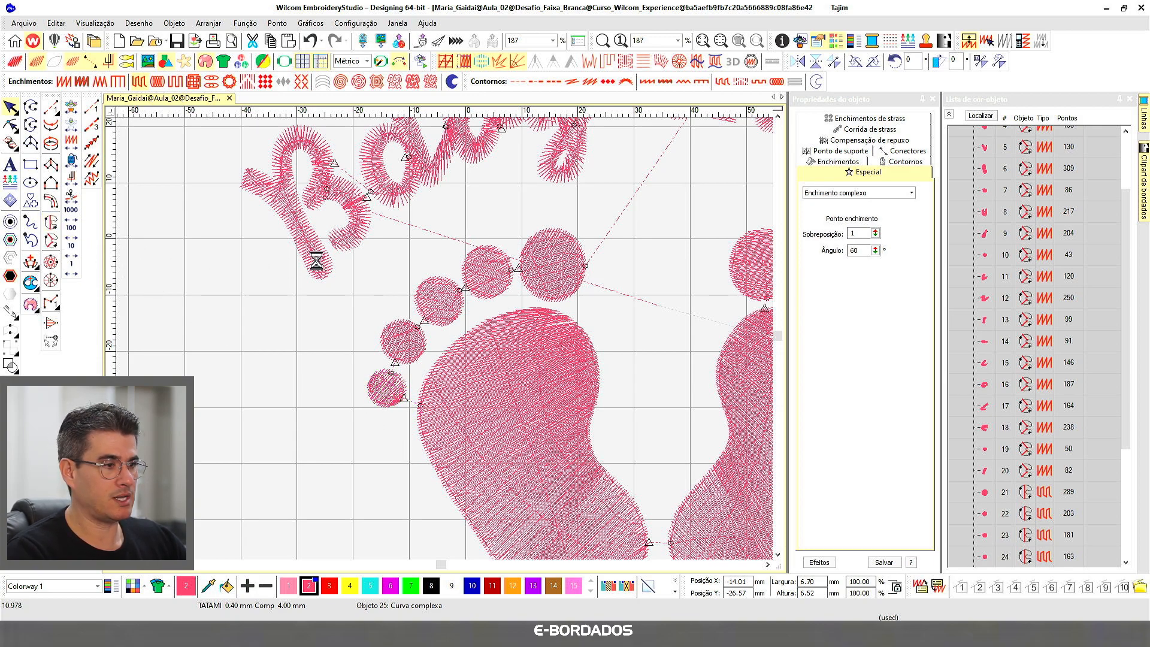
key("Escape")
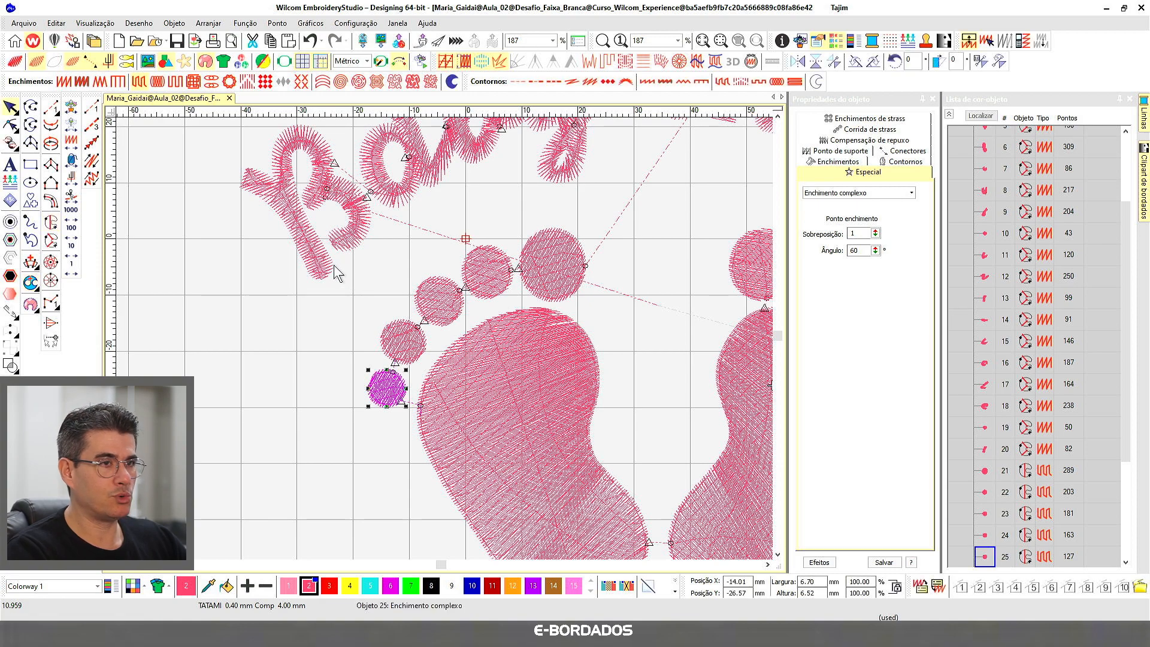
Reshape the smallest toe's stitch angle line, pulling its upper end beyond the outline and rotating it to 54°
left_click(11, 126)
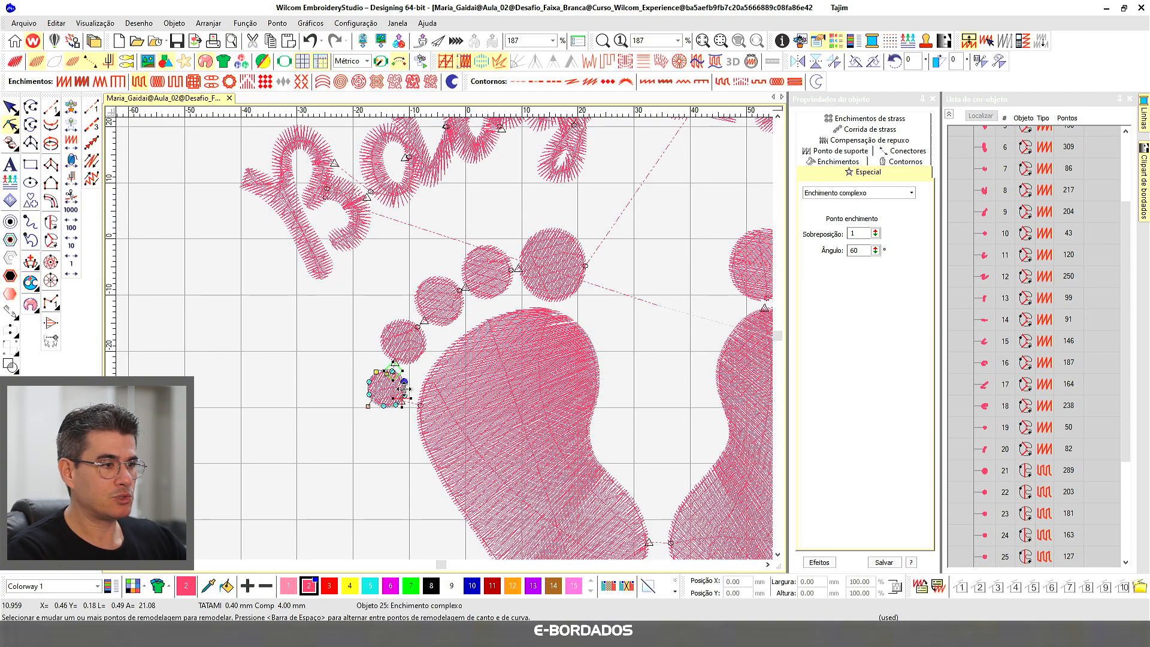
scroll(416, 384, "up", 2)
scroll(445, 339, "up", 2)
left_click_drag(415, 284, 456, 246)
scroll(480, 297, "down", 3)
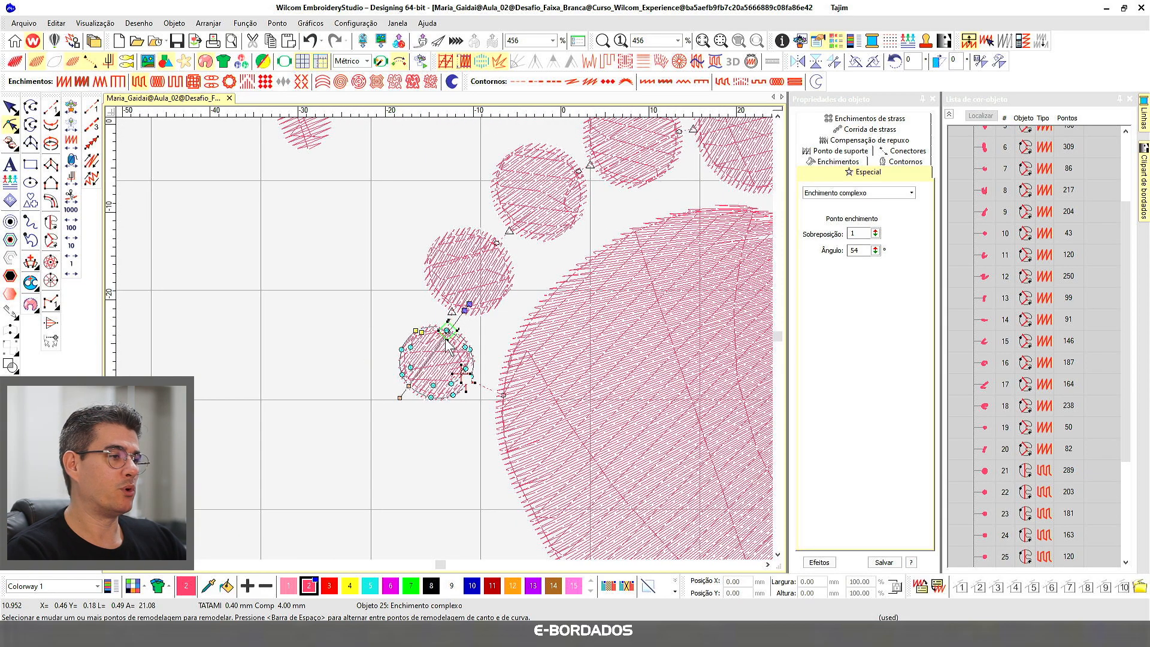
scroll(467, 338, "down", 2)
key("Escape")
Convert the left foot's sole to a complex fill with a single stitch angle
scroll(376, 355, "up", 2)
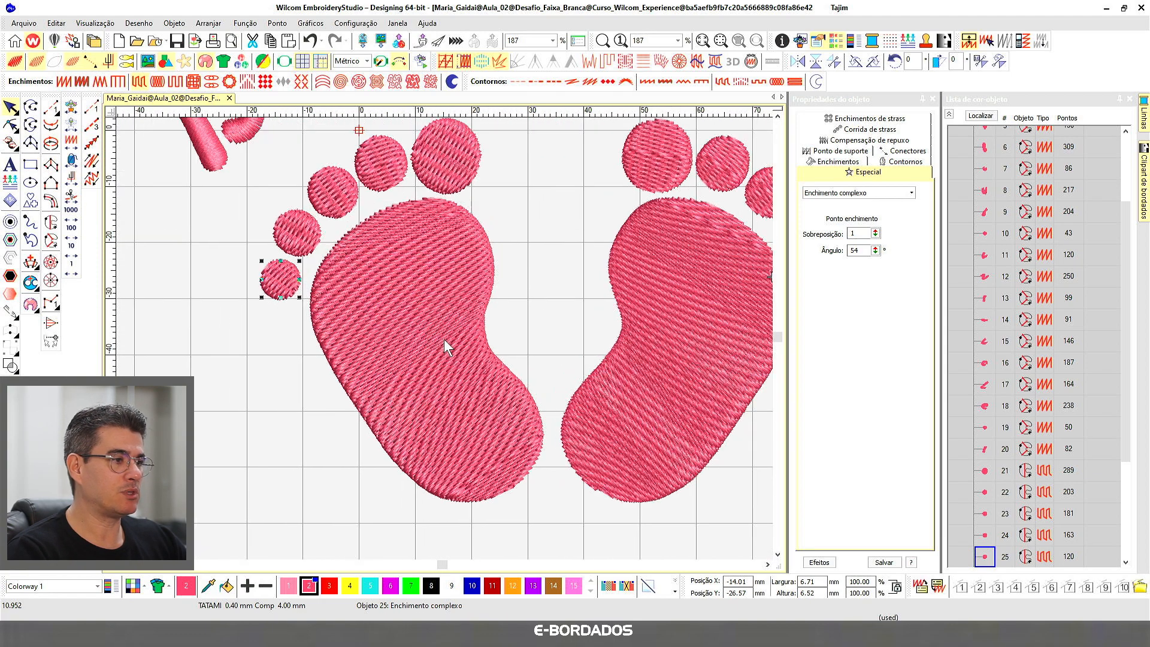
left_click(424, 333)
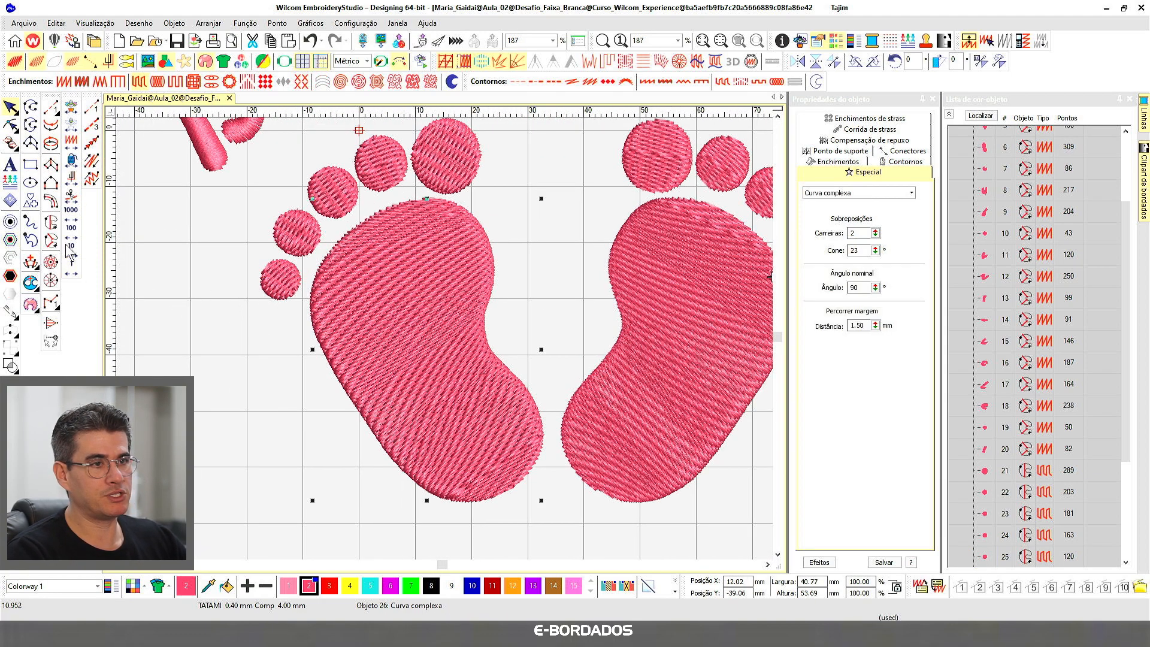
left_click(51, 222)
Reshape the left sole's stitch angle line, moving both ends beyond the outline and rotating it to 44°
left_click(10, 125)
left_click_drag(439, 319, 405, 157)
left_click_drag(313, 500, 360, 511)
left_click_drag(405, 157, 607, 223)
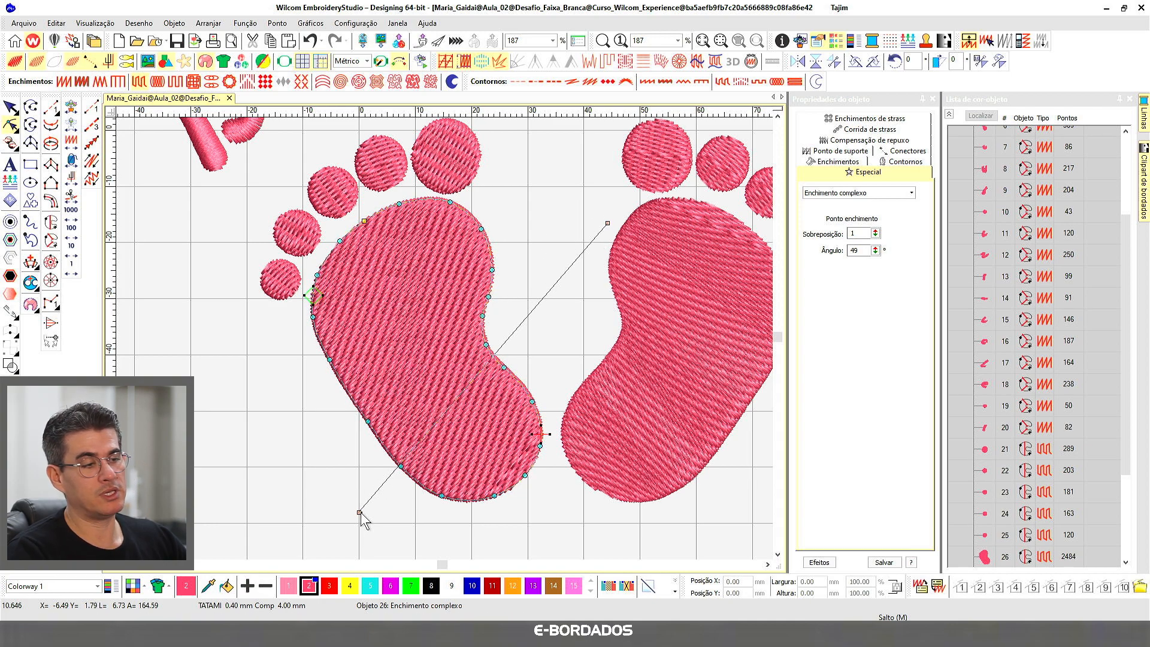
left_click_drag(360, 512, 328, 492)
key("Escape")
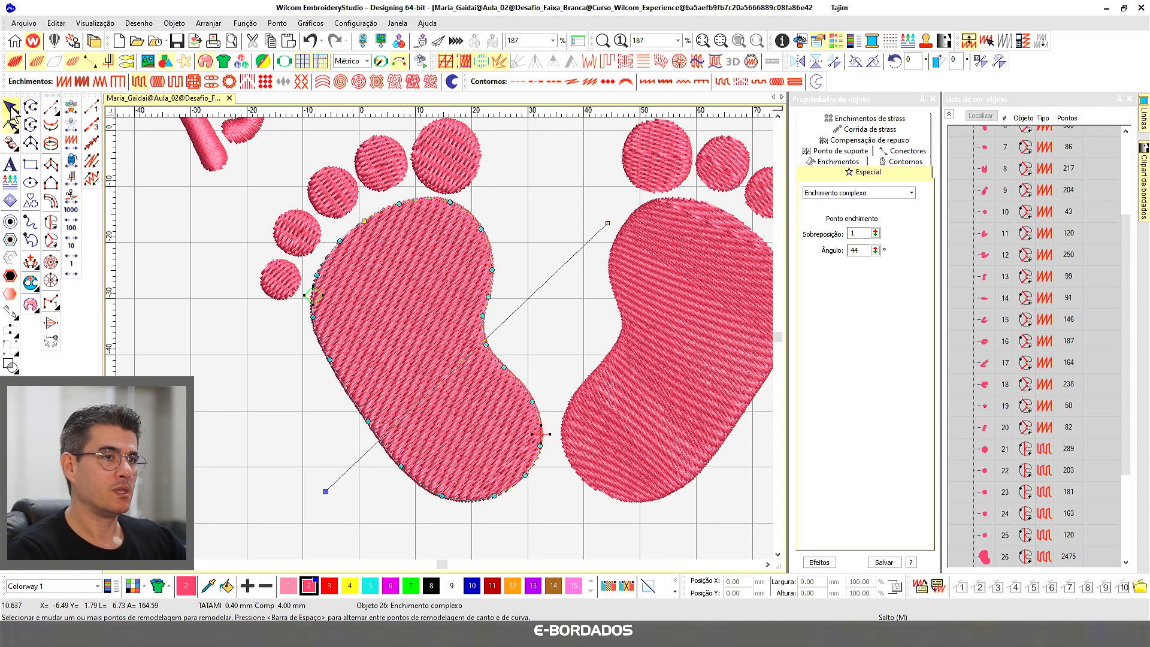
key("h")
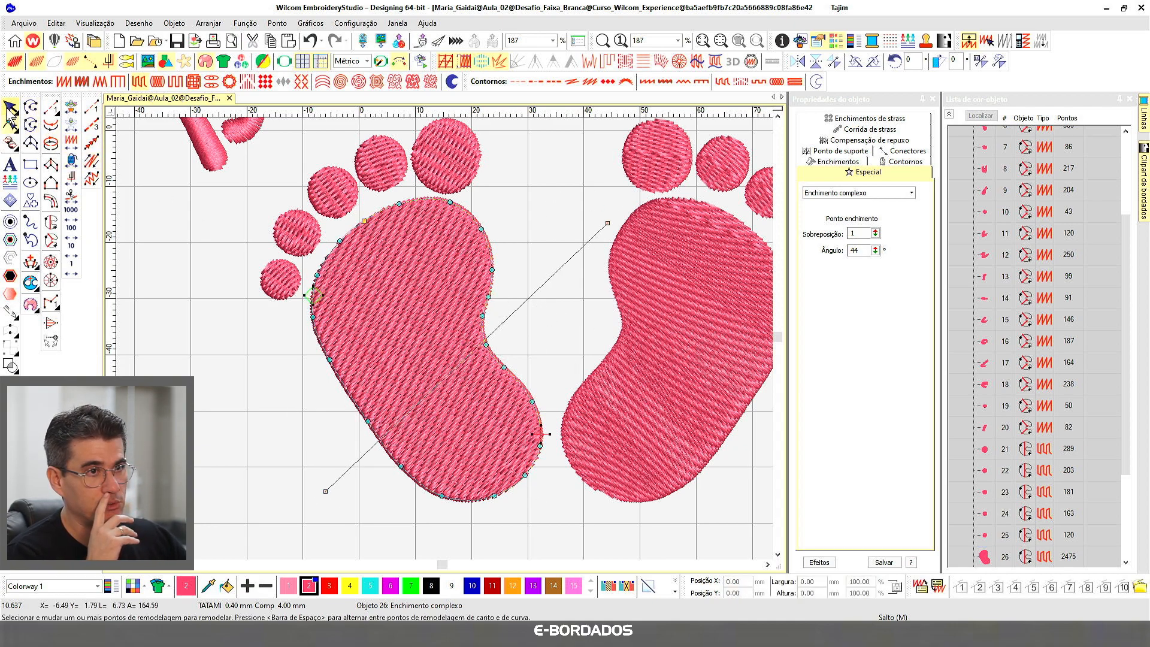
left_click(10, 107)
Compare the fill types of the right foot's sole and the left foot's fourth toe by selecting each in the object list
scroll(1054, 508, "down", 2)
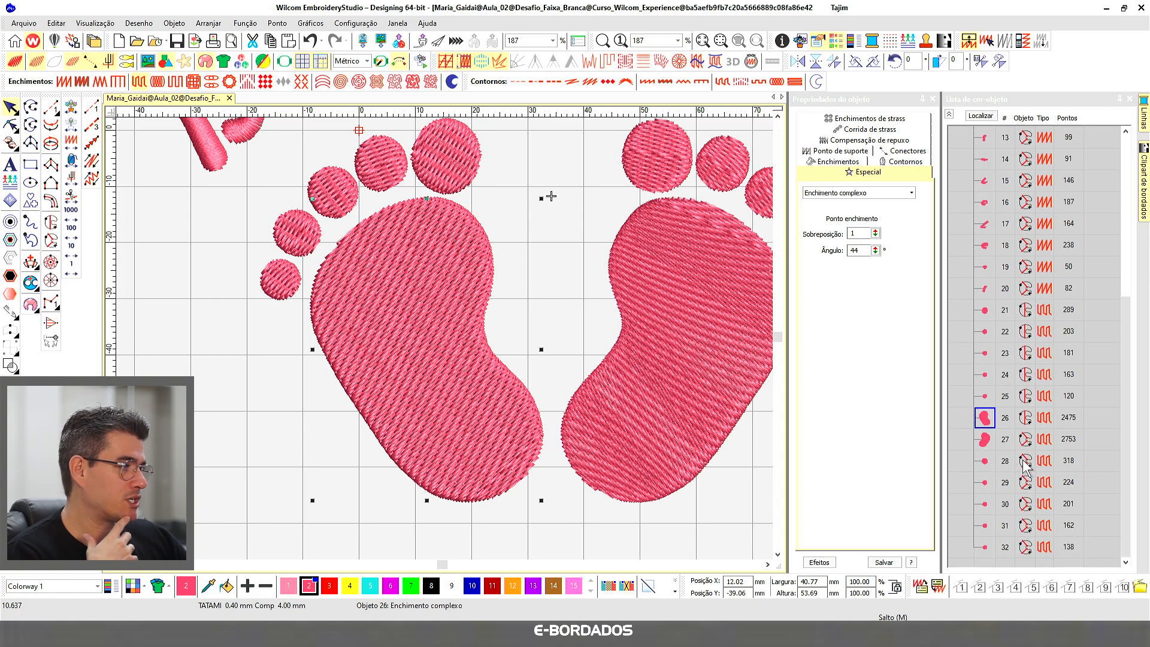
left_click(985, 443)
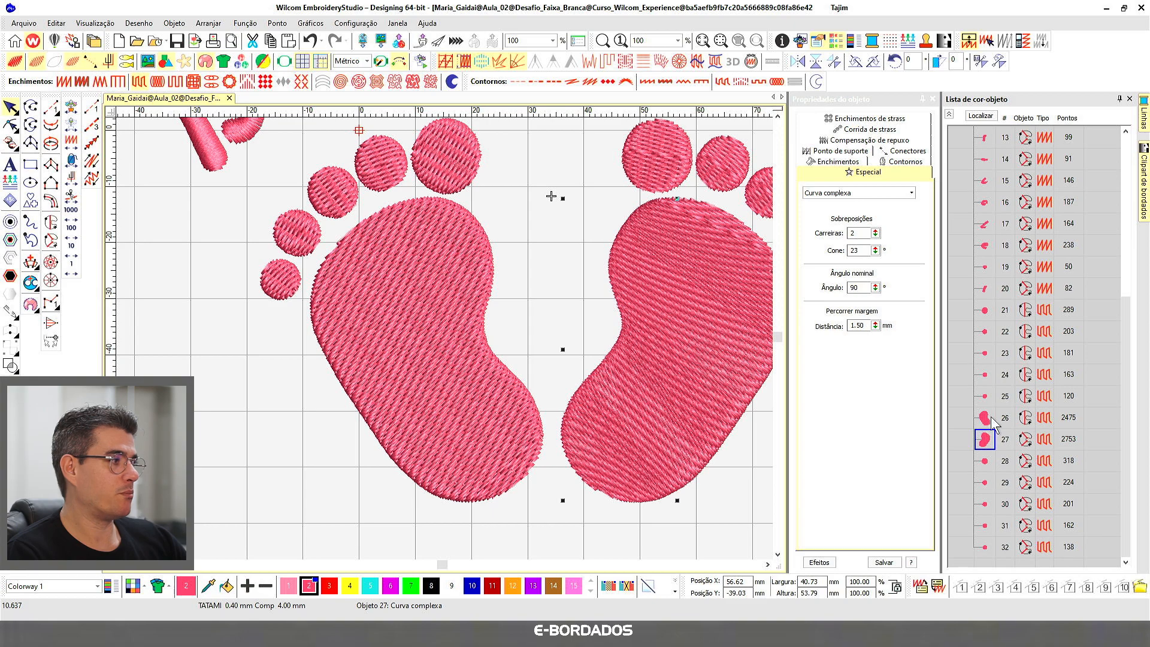
scroll(998, 425, "up", 5)
scroll(1006, 432, "down", 3)
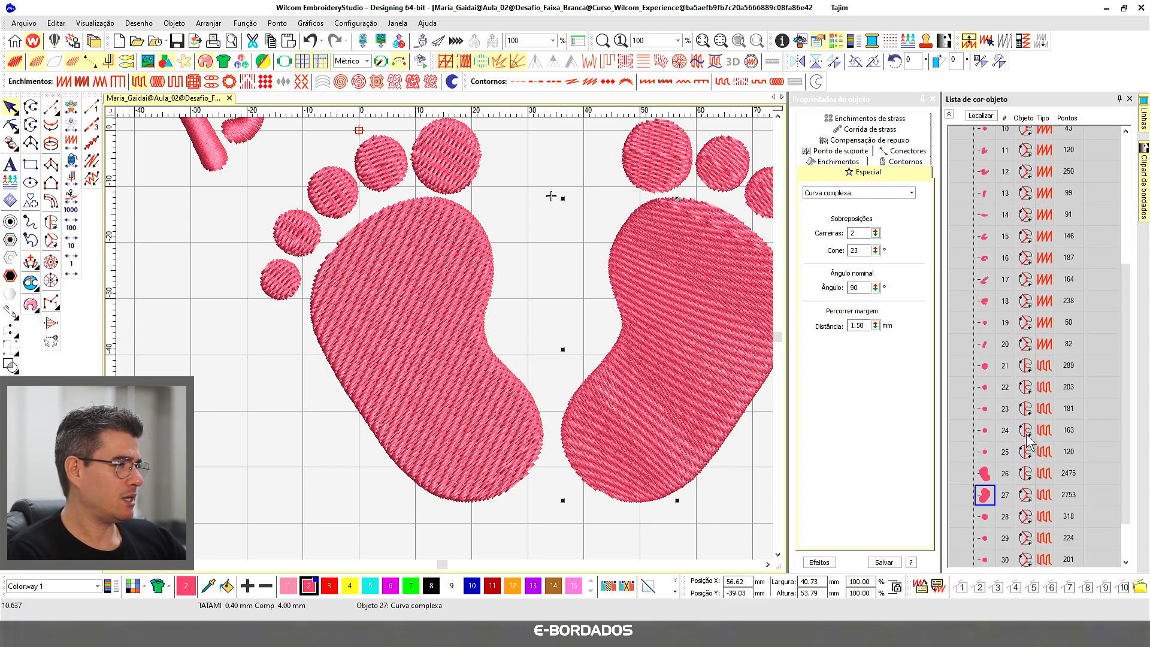
left_click(985, 430)
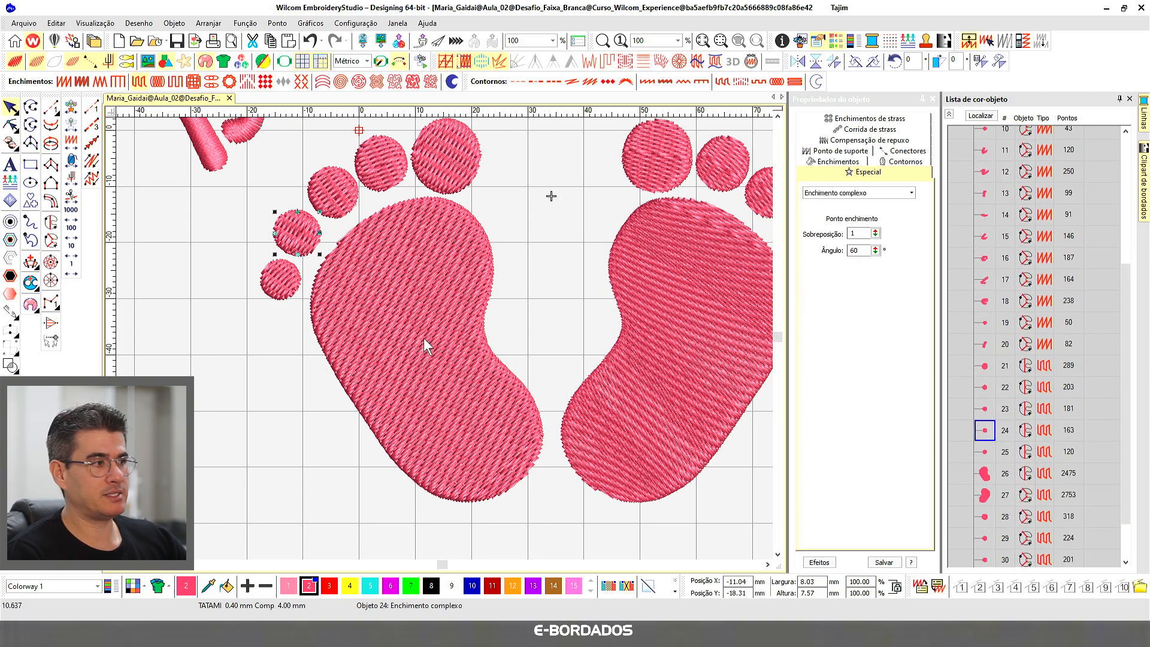
scroll(416, 336, "up", 2)
scroll(447, 344, "down", 3)
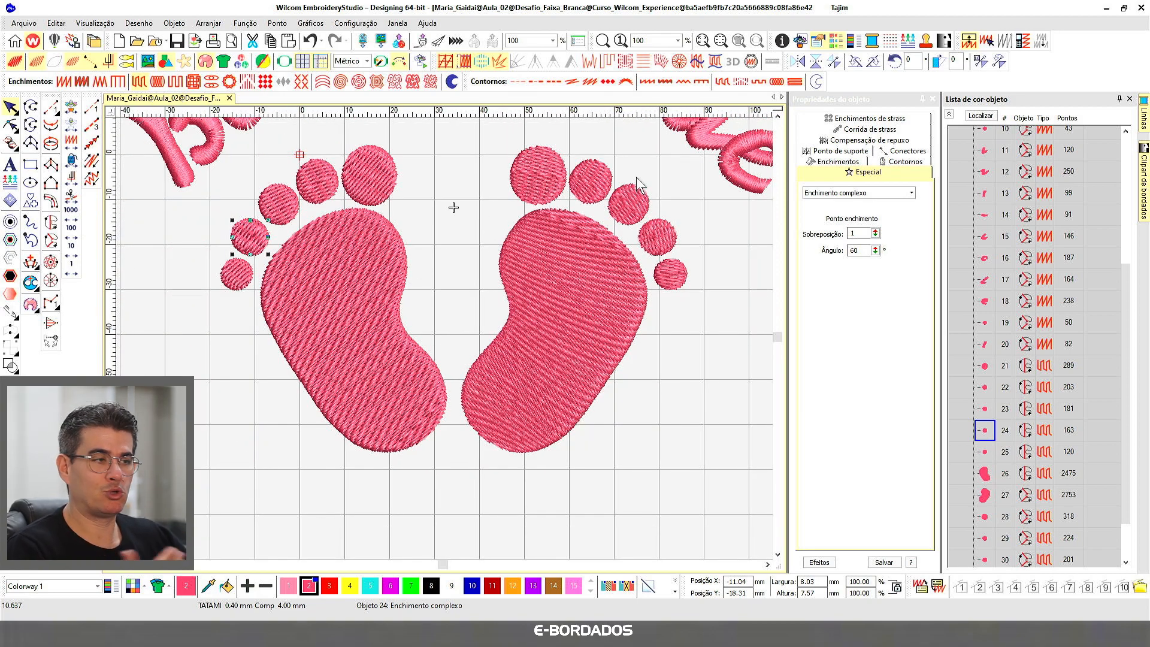
Examine the stitching of the letter y in Baby up close, checking its loop and overlapping strokes
left_click(778, 115)
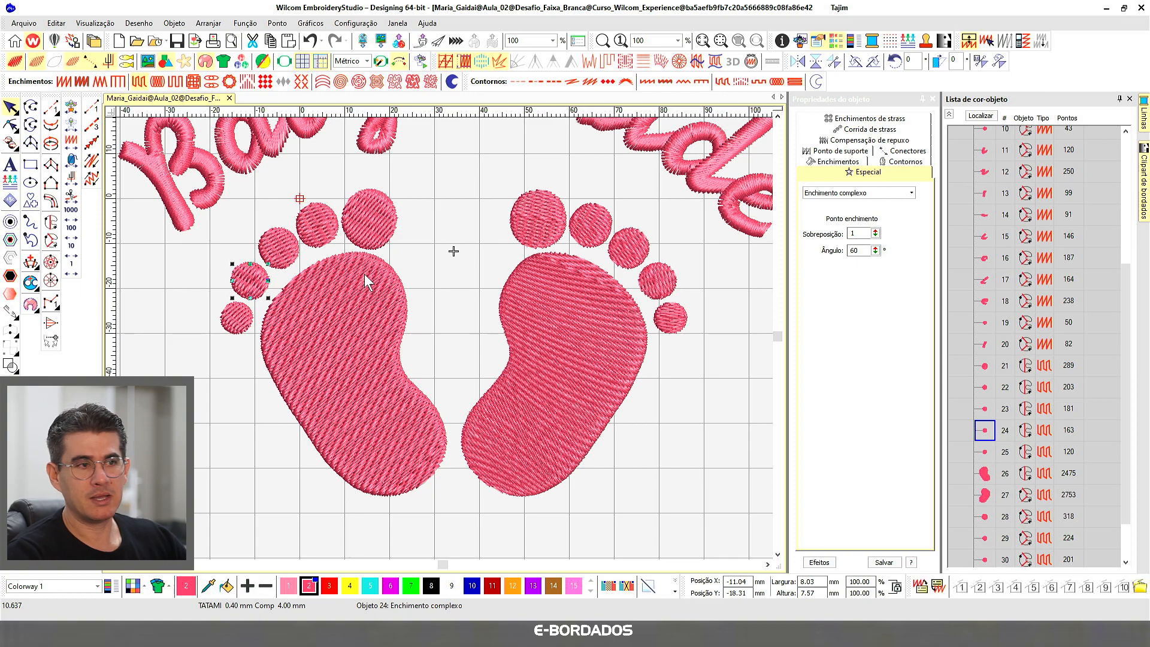
left_click(777, 115)
left_click(777, 115)
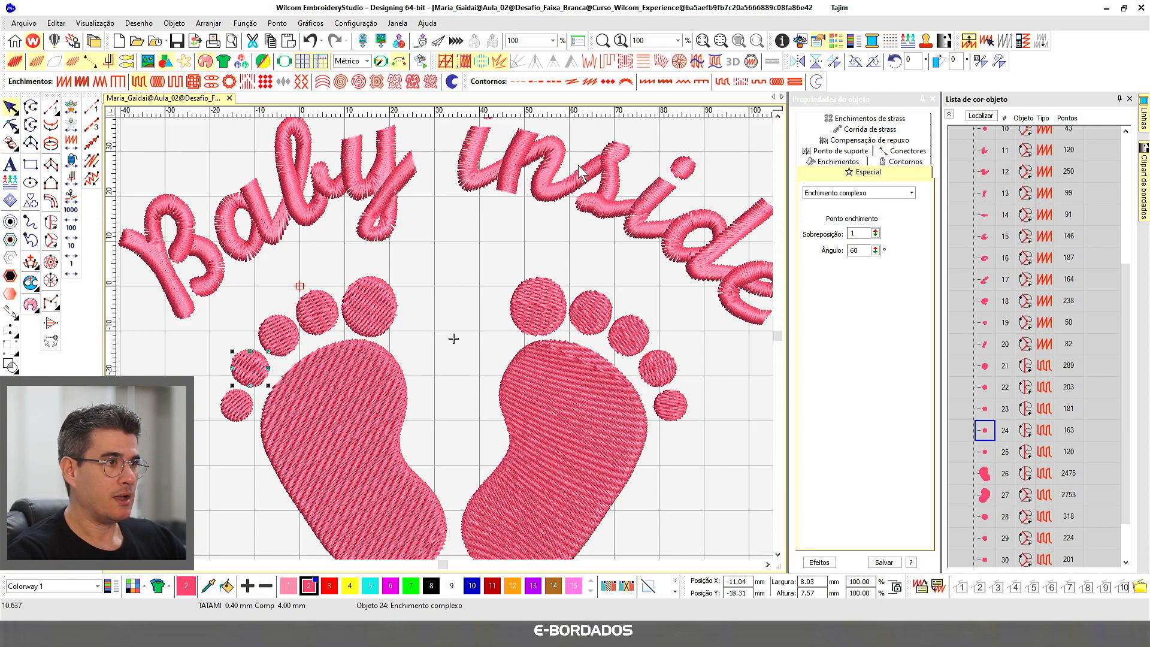
key("z")
left_click_drag(287, 142, 453, 252)
left_click(532, 369)
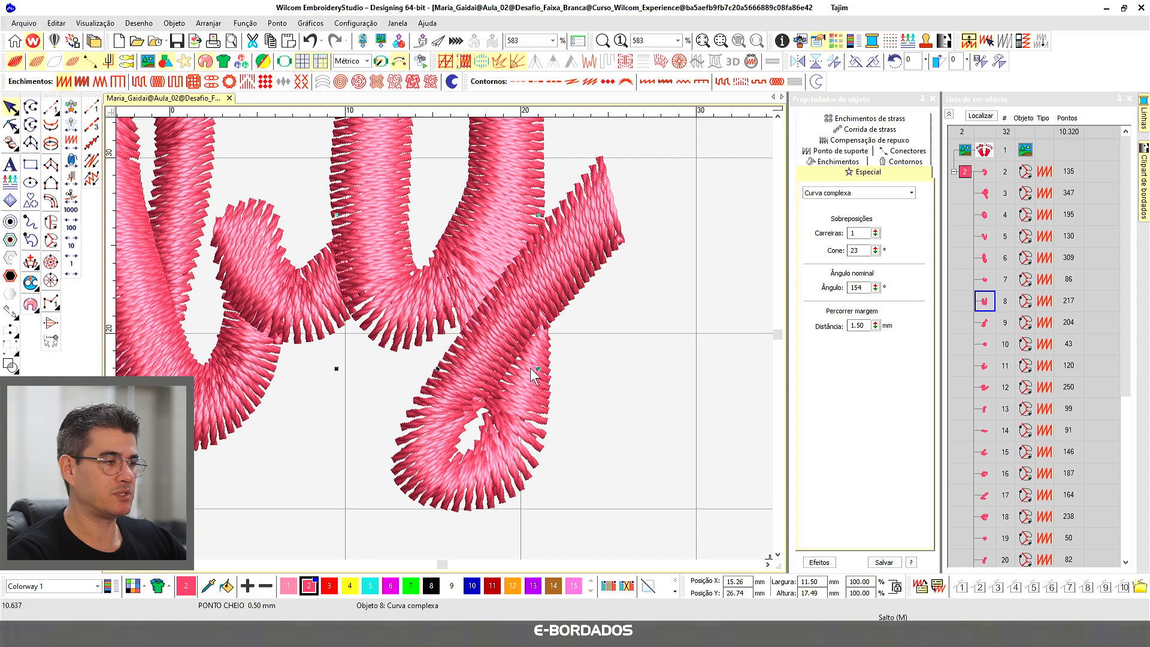
left_click(513, 400)
left_click(700, 295)
scroll(478, 265, "down", 2)
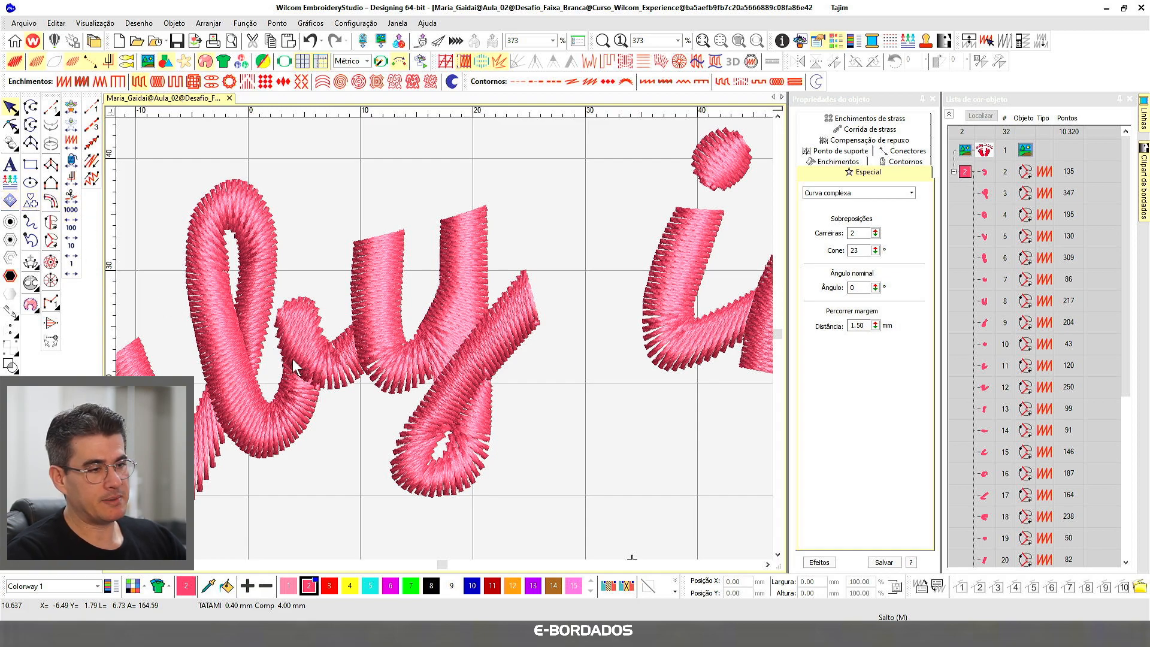
Digitize the y's left stem and bottom curve as a separate complex fill about 10 mm wide and 14 mm high, ending over the right stem
left_click(421, 340)
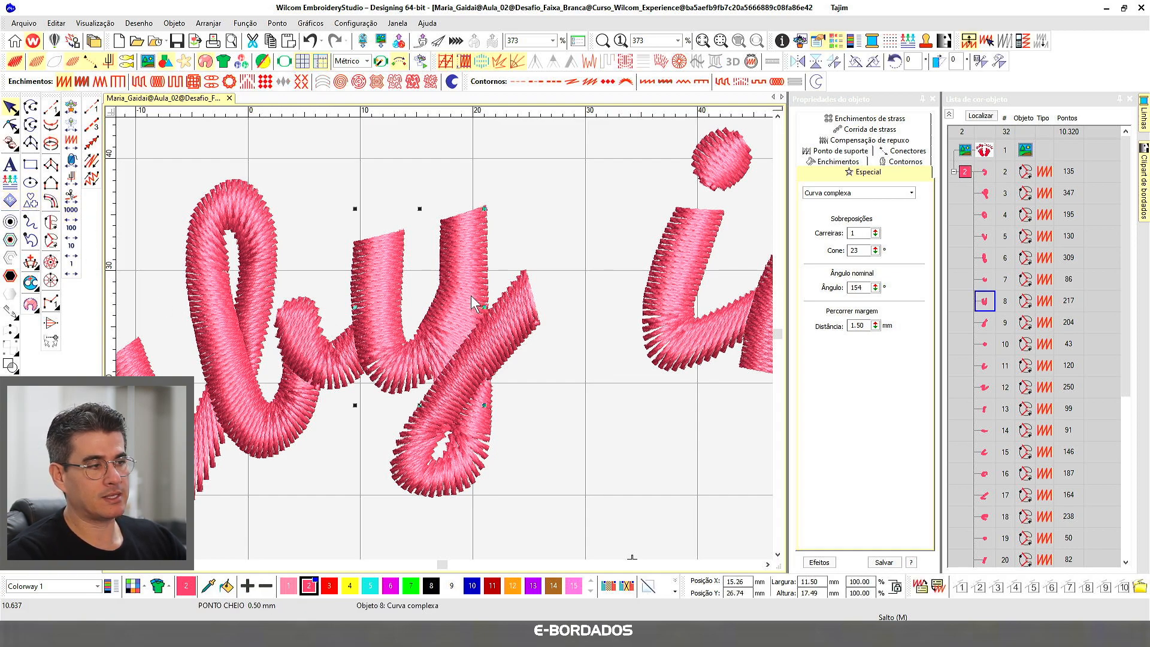
left_click(445, 168)
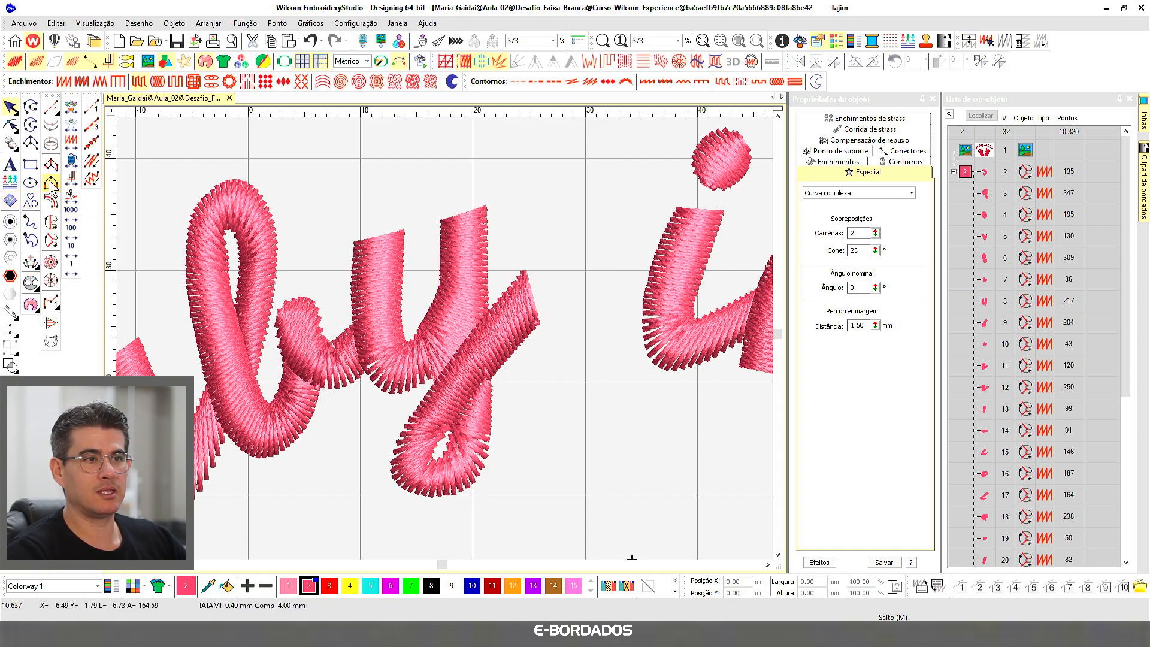
left_click(50, 241)
left_click(404, 230)
left_click(355, 239)
left_click(354, 305)
left_click(358, 355)
left_click(399, 391)
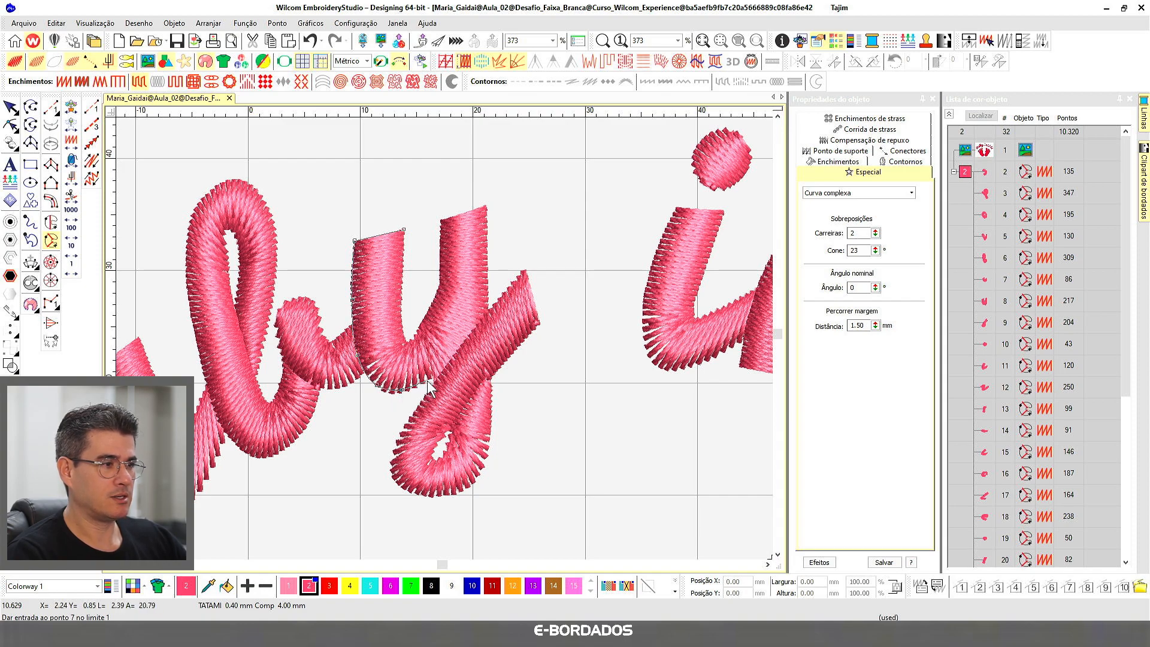
left_click(456, 354)
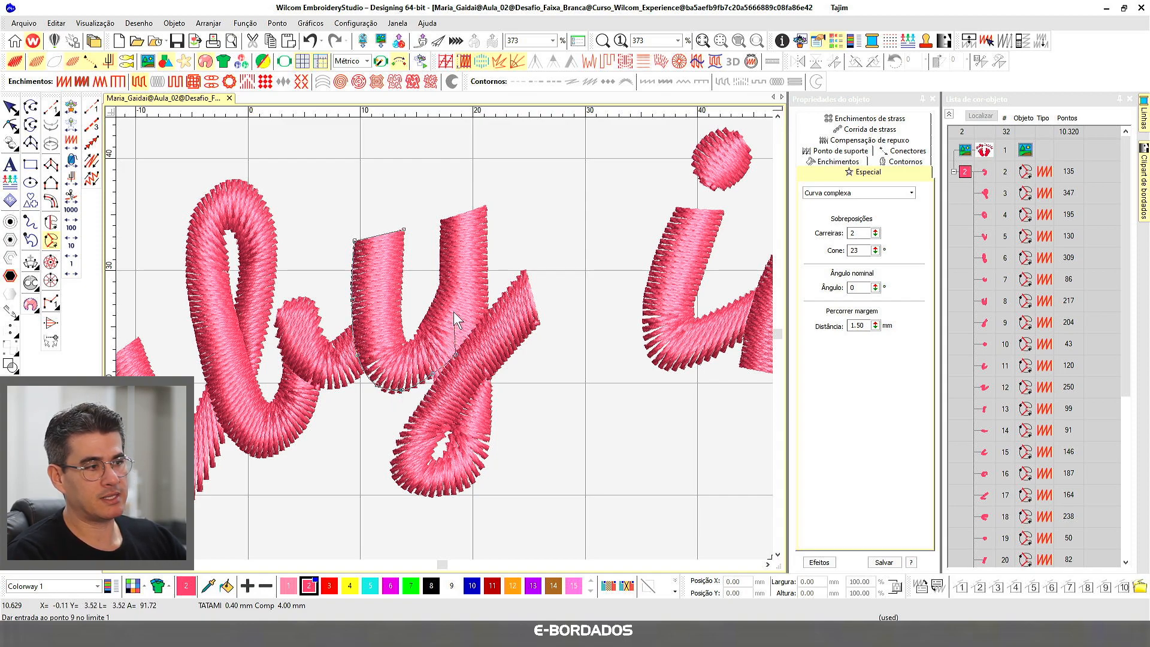
right_click(447, 279)
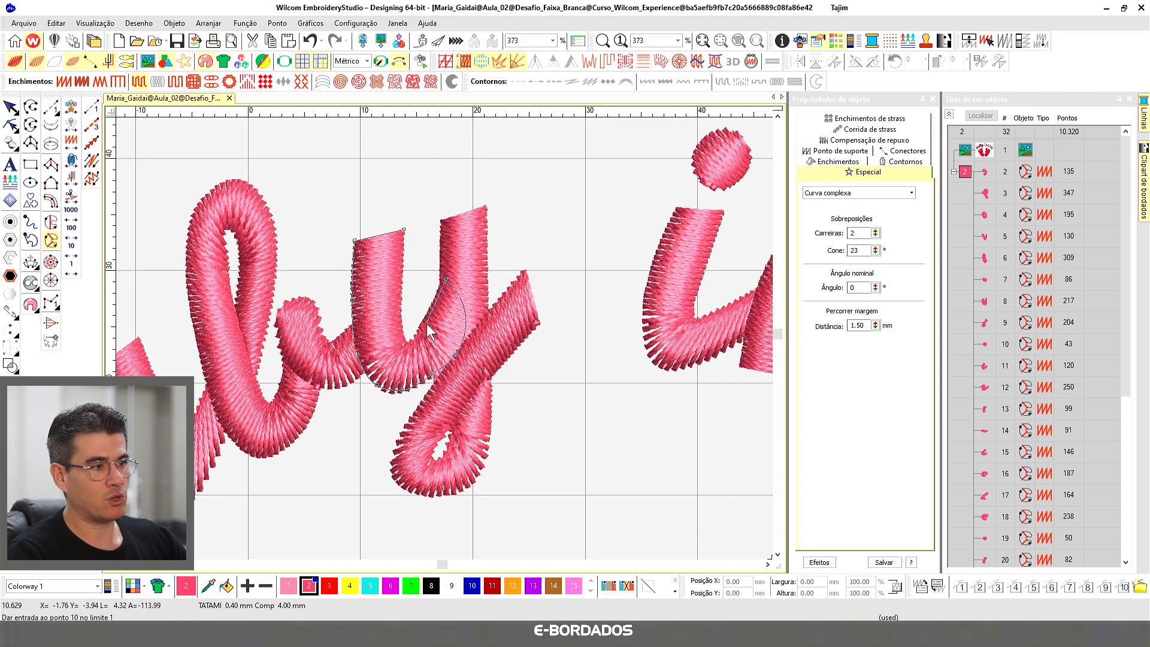
right_click(426, 323)
right_click(414, 341)
right_click(405, 330)
right_click(400, 305)
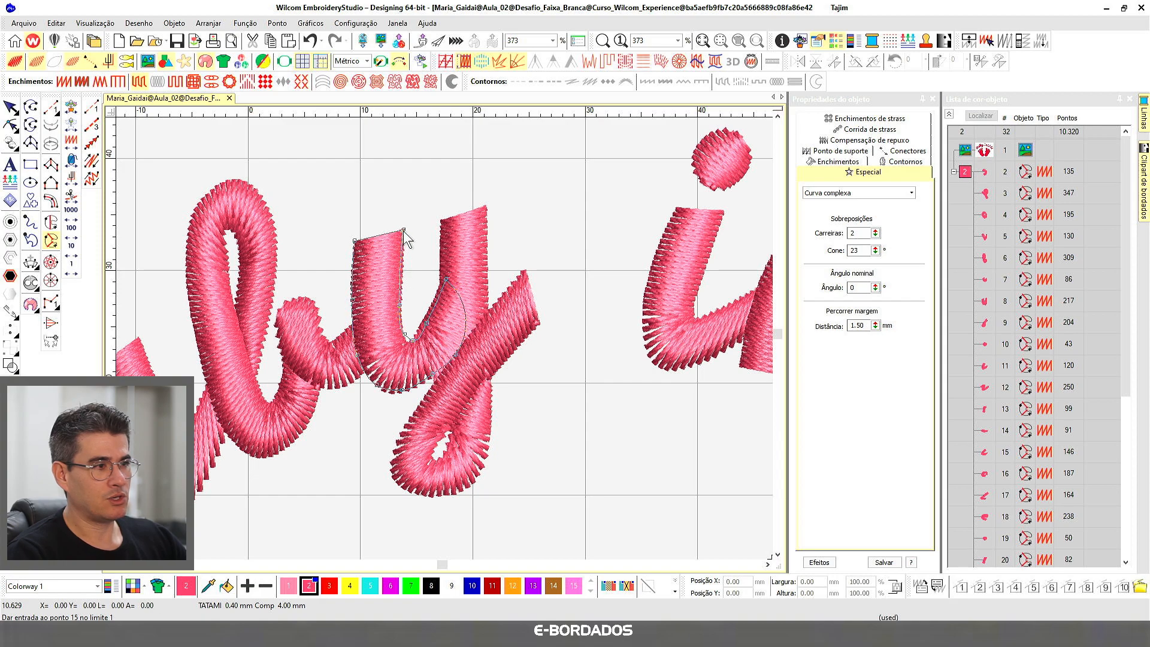
key("Return")
key("Return")
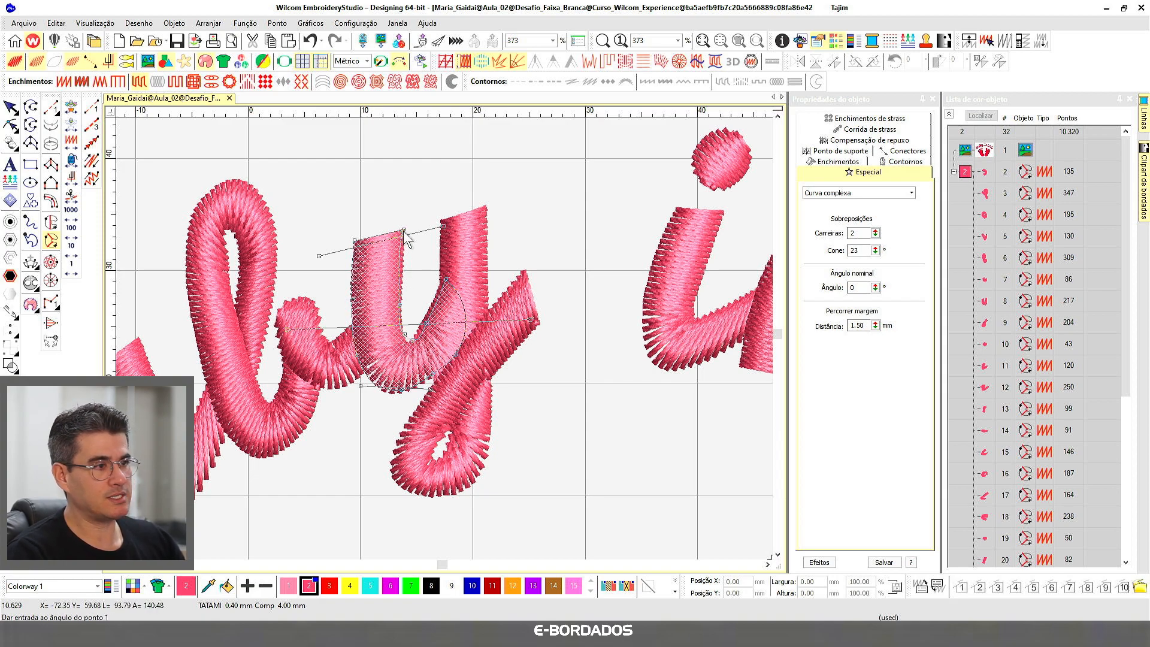
key("Return")
Change the new y stroke's fill to satin (Ponto cheio) and recolour it blue with colour 10
left_click(10, 108)
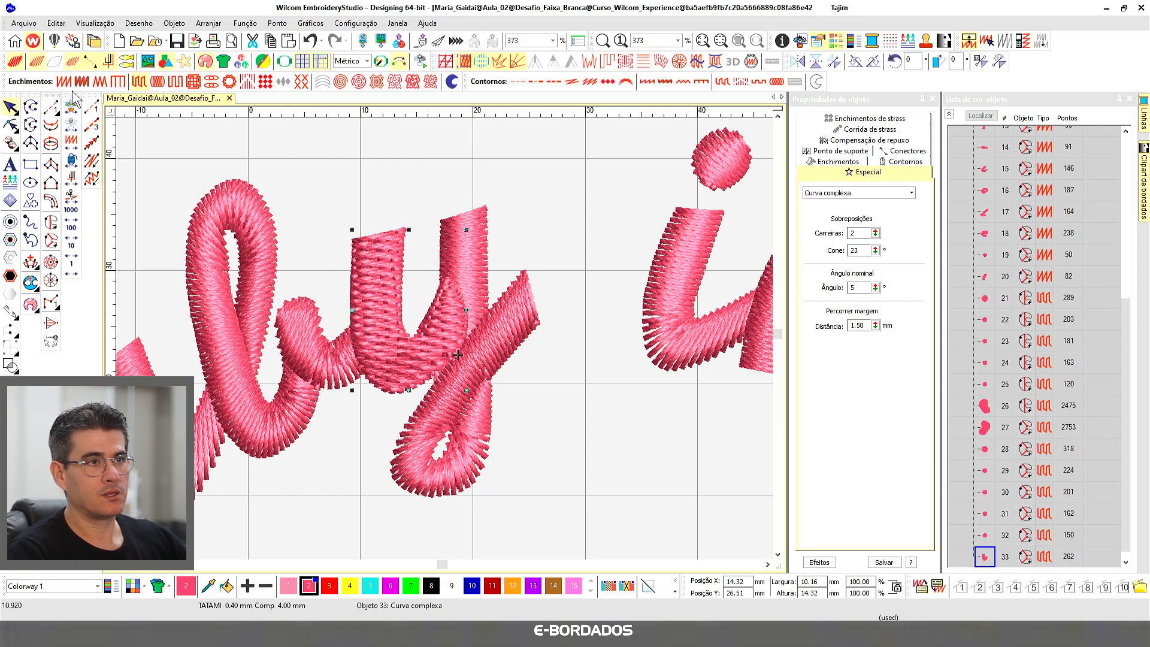
left_click(66, 82)
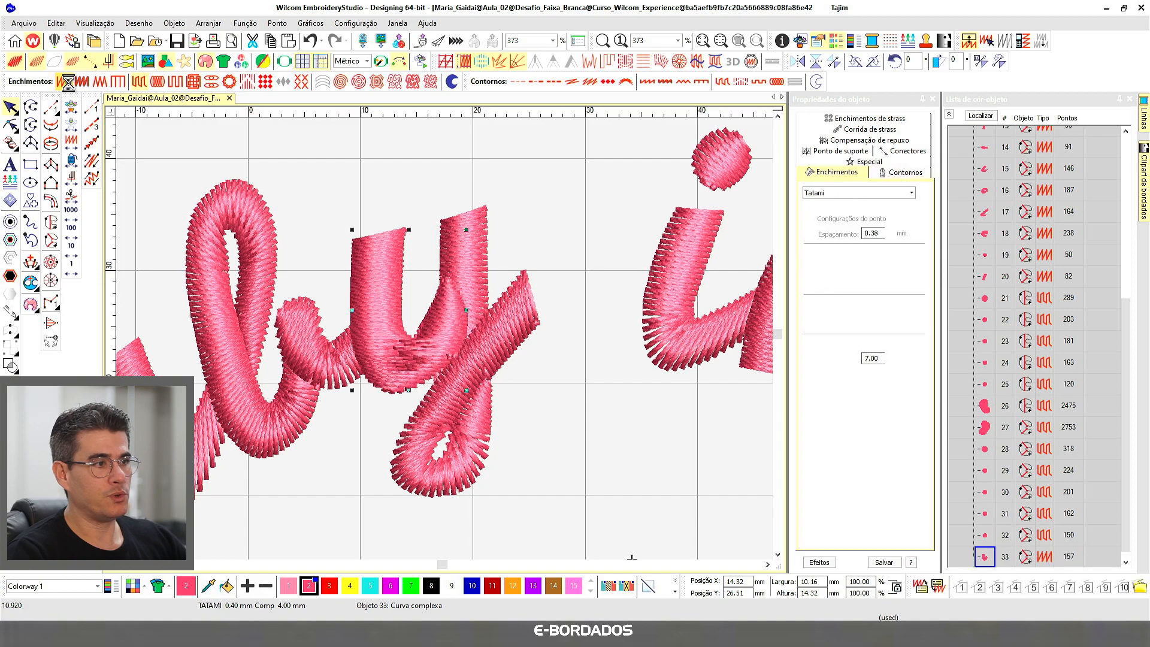
left_click(472, 586)
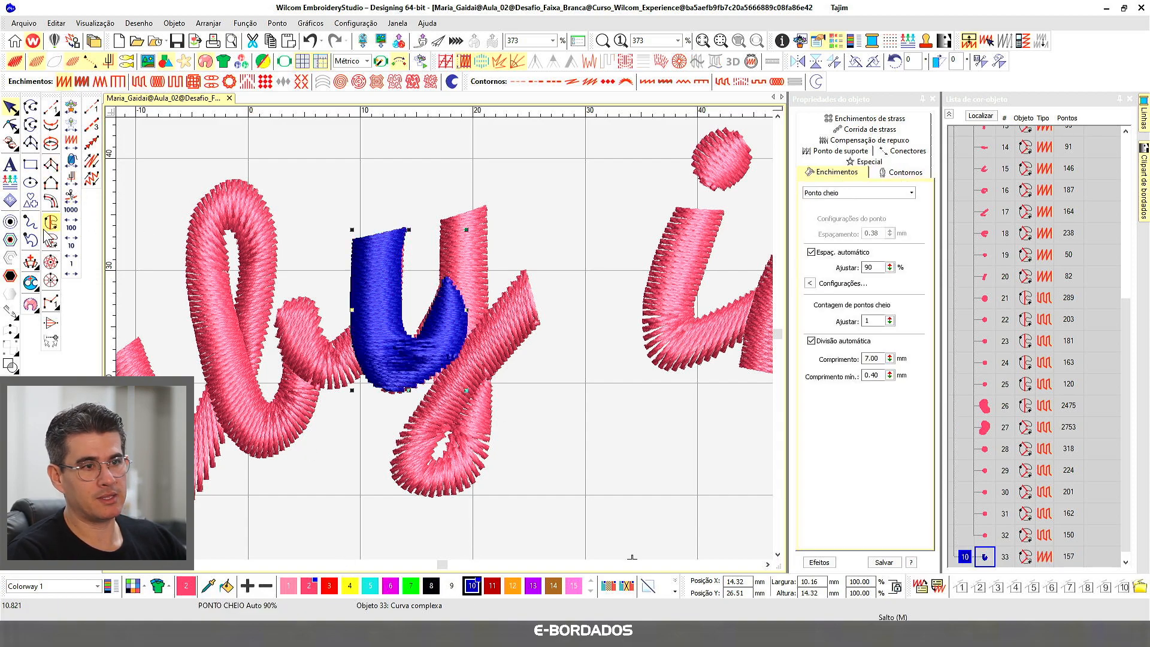
Adjust the blue stroke's stitch angle lines to follow the curve, adding one across its upper end and realigning the one at the bend
key("Escape")
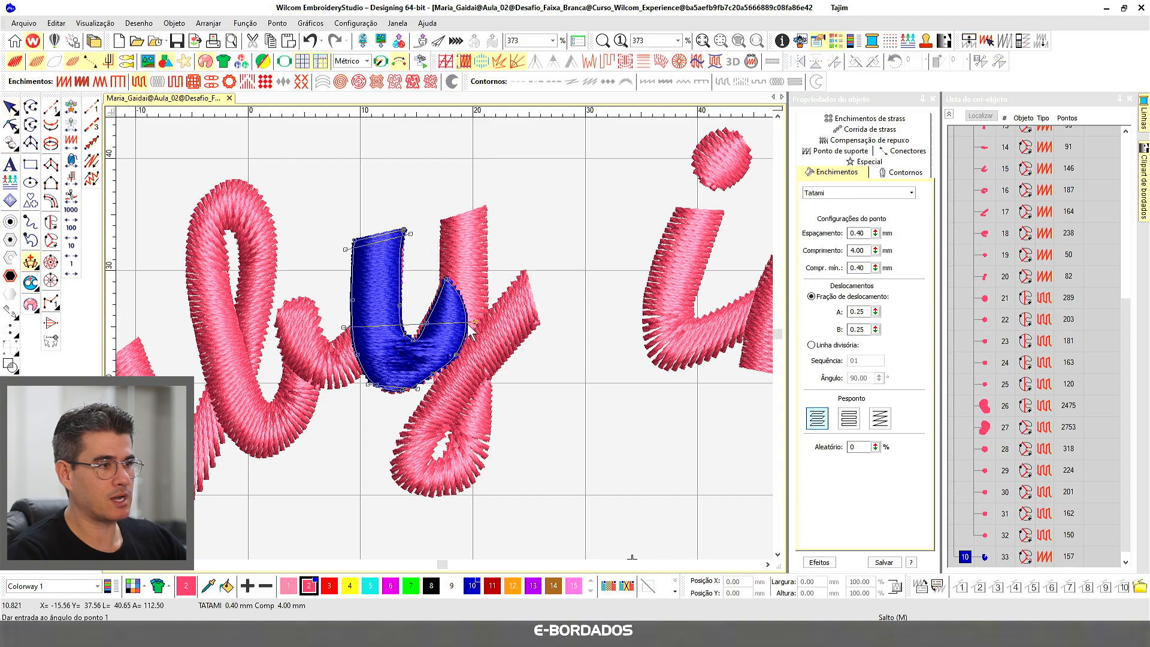
left_click(10, 126)
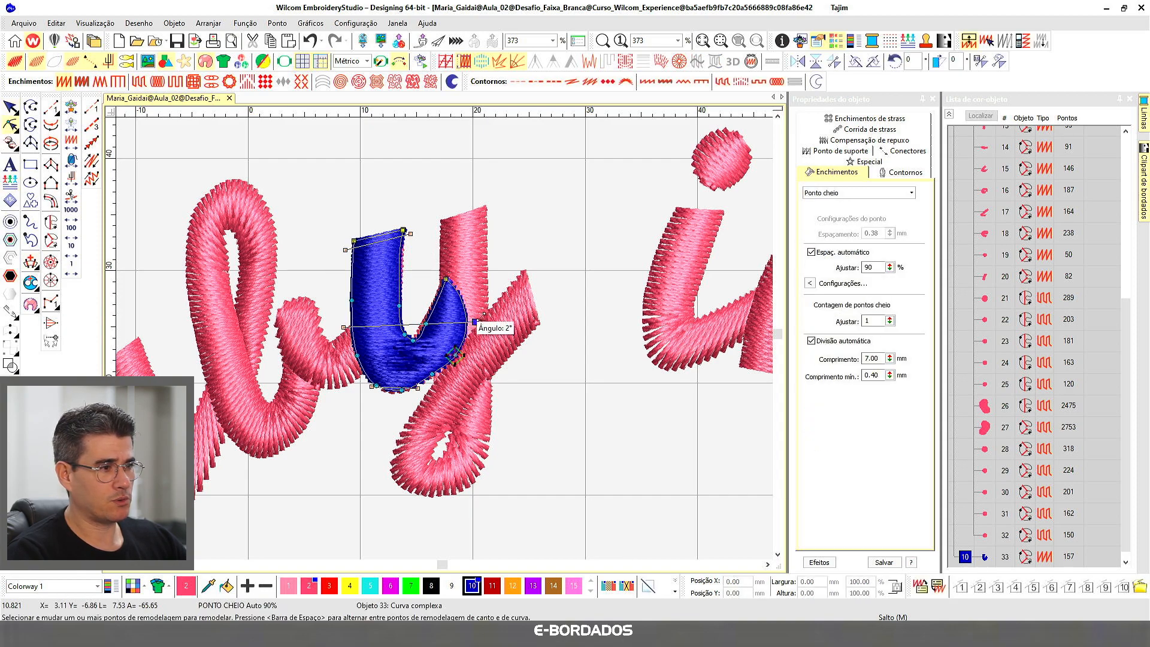
left_click(424, 322)
left_click(377, 396)
left_click(413, 322)
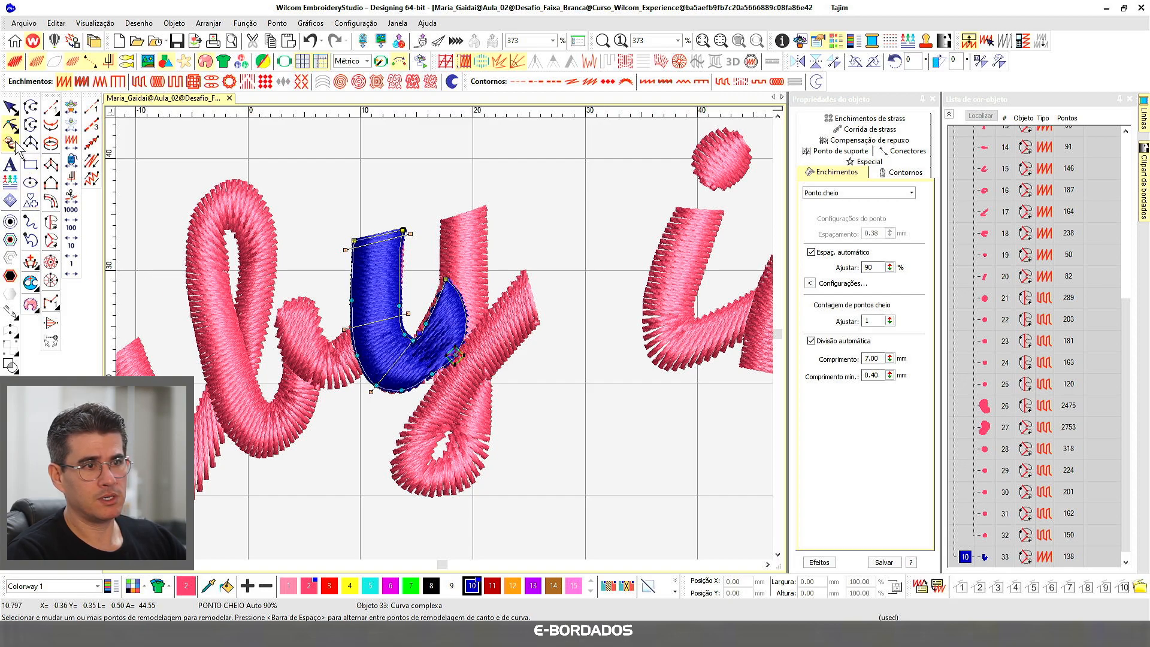
left_click(30, 262)
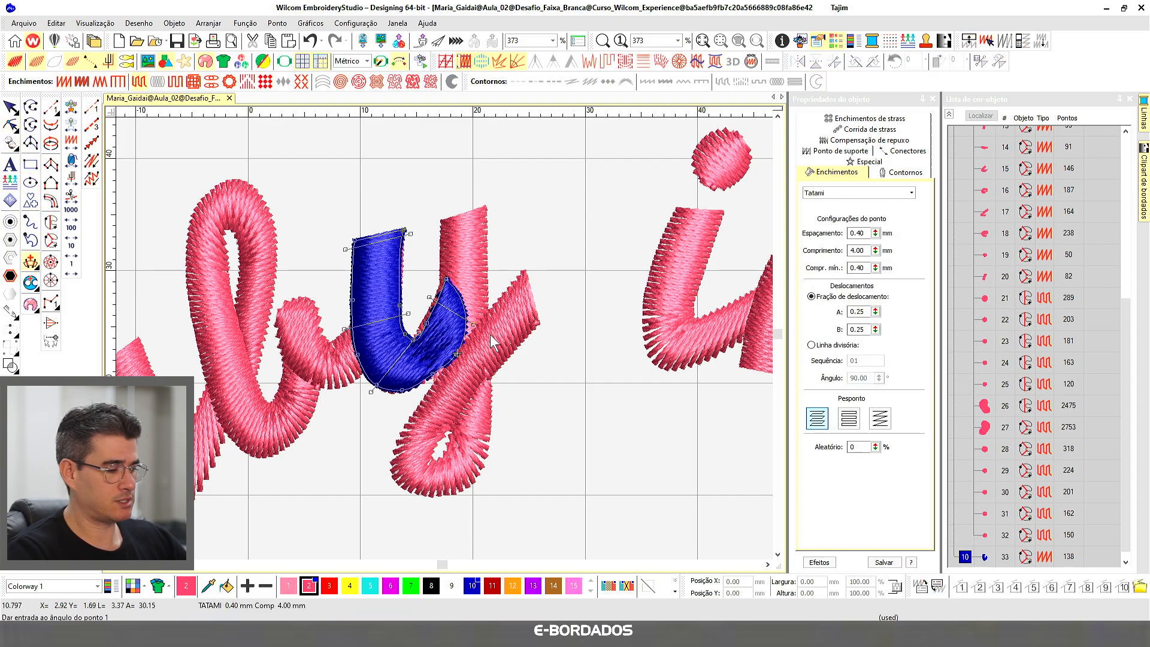
key("Escape")
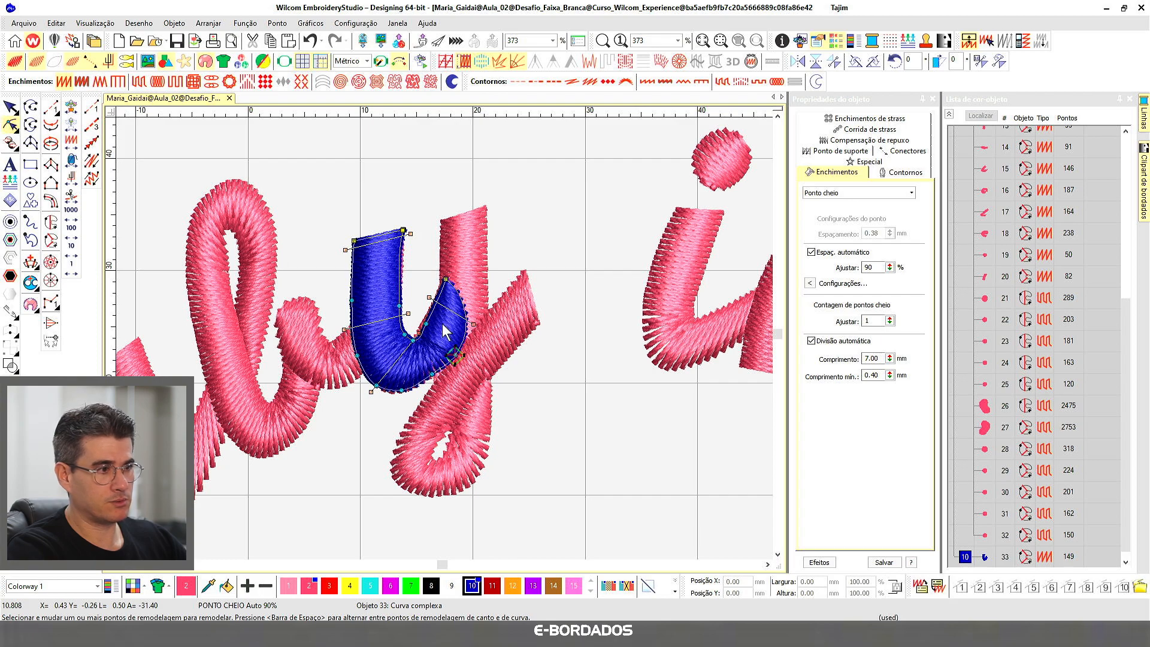
left_click_drag(373, 394, 394, 399)
left_click_drag(408, 313, 413, 300)
Reshape the blue stroke's end into a wider corner and smooth its inner curve by deleting surplus nodes
right_click(466, 344)
left_click_drag(466, 343, 414, 335)
key("space")
left_click(426, 324)
key("Delete")
left_click(432, 324)
key("Delete")
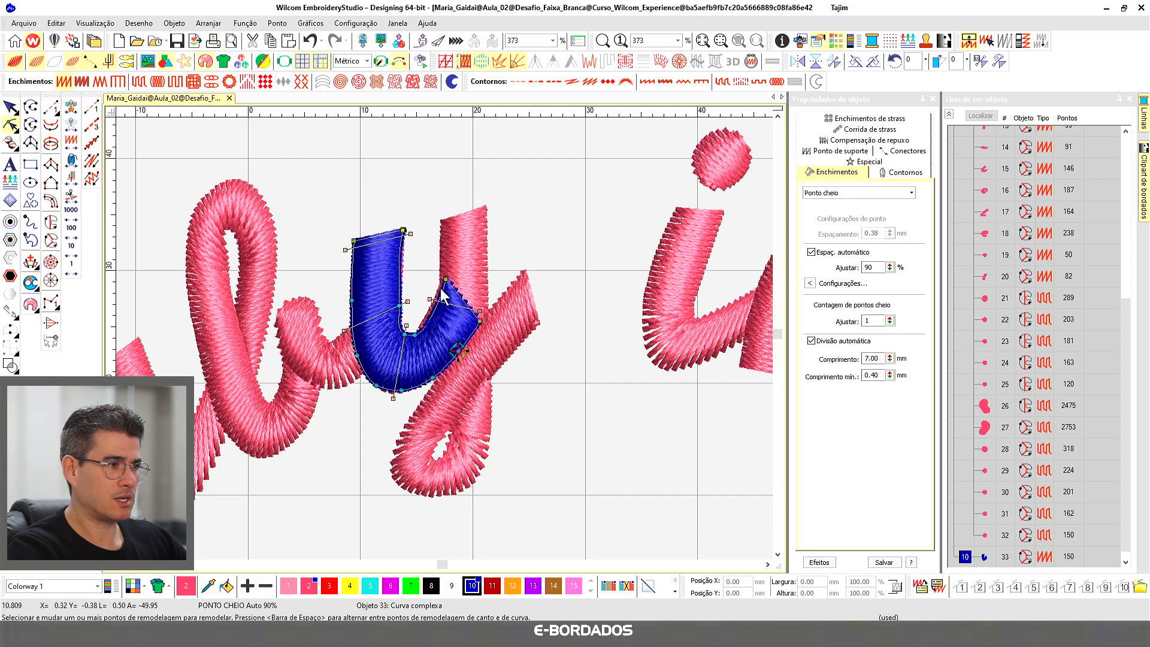
left_click_drag(444, 279, 444, 278)
left_click(404, 334)
key("Delete")
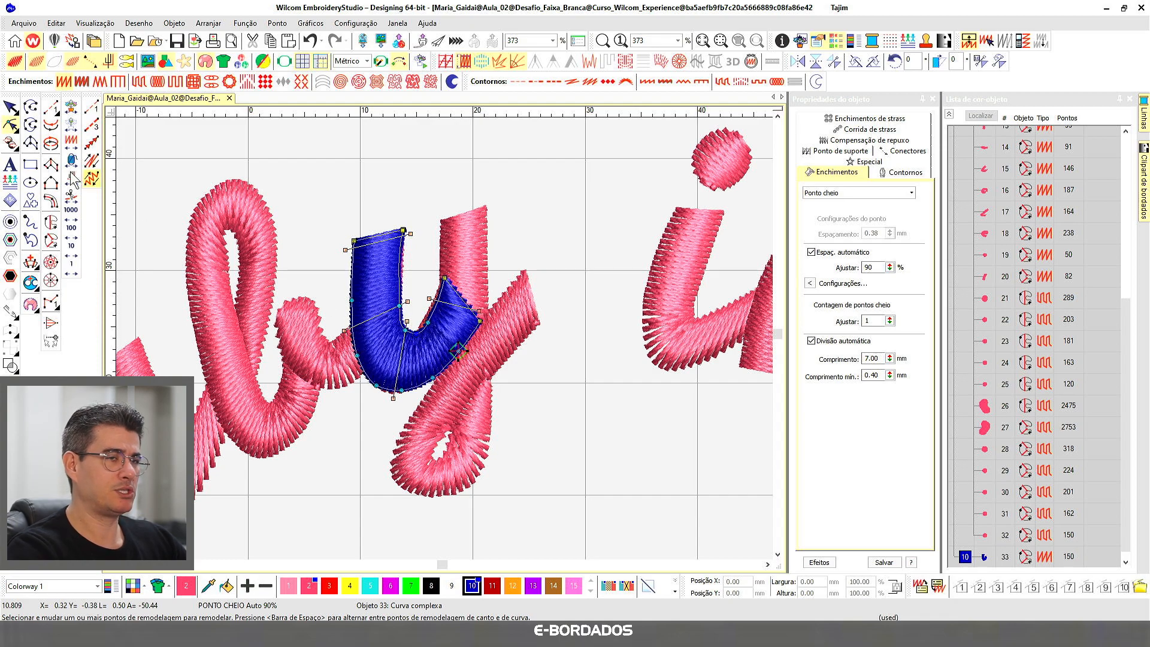
left_click(10, 107)
left_click(552, 203)
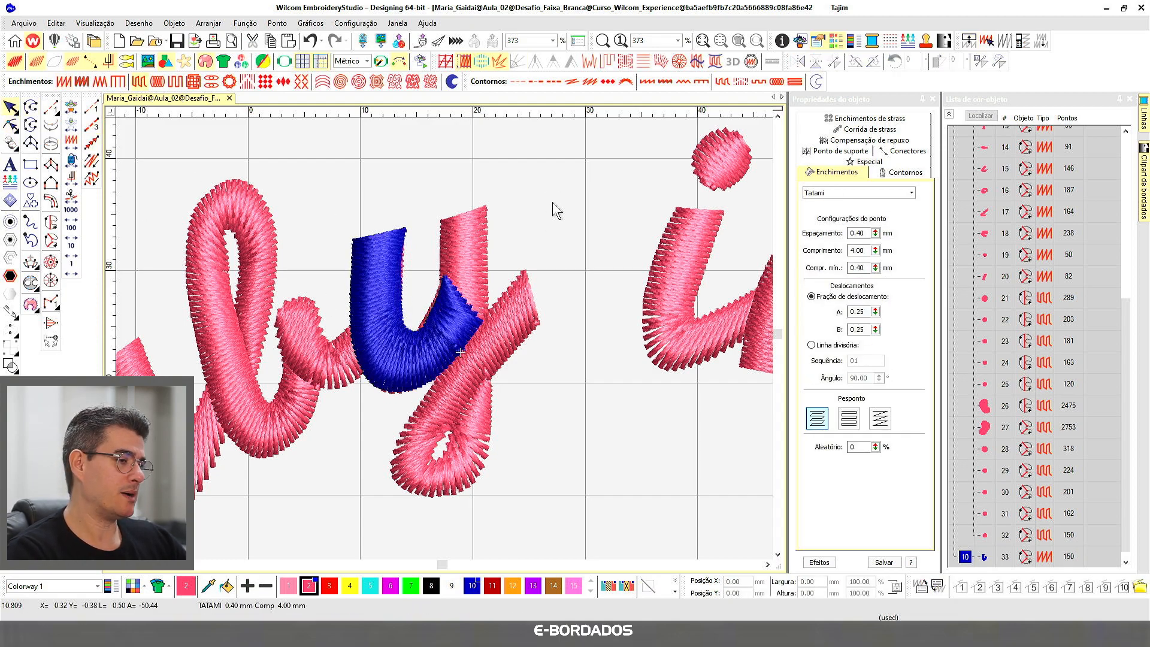
Digitize the y's right stem as a four-sided complex fill about 4 mm wide and 15 mm high, overlapping the blue stroke's end
left_click(389, 320)
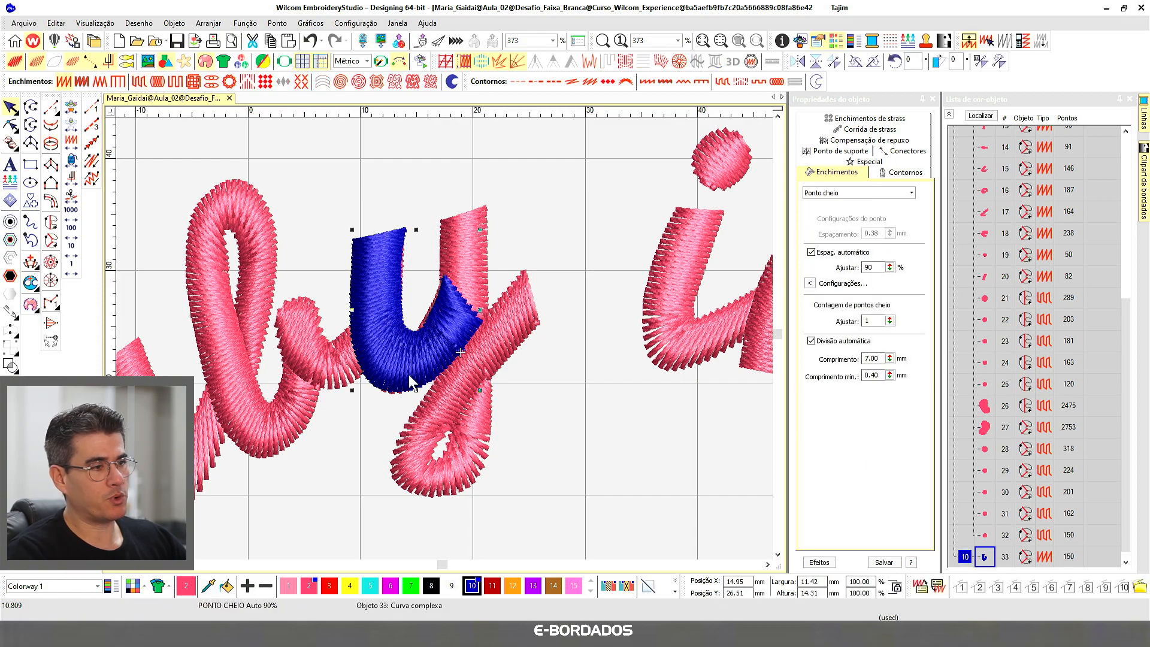
left_click(767, 565)
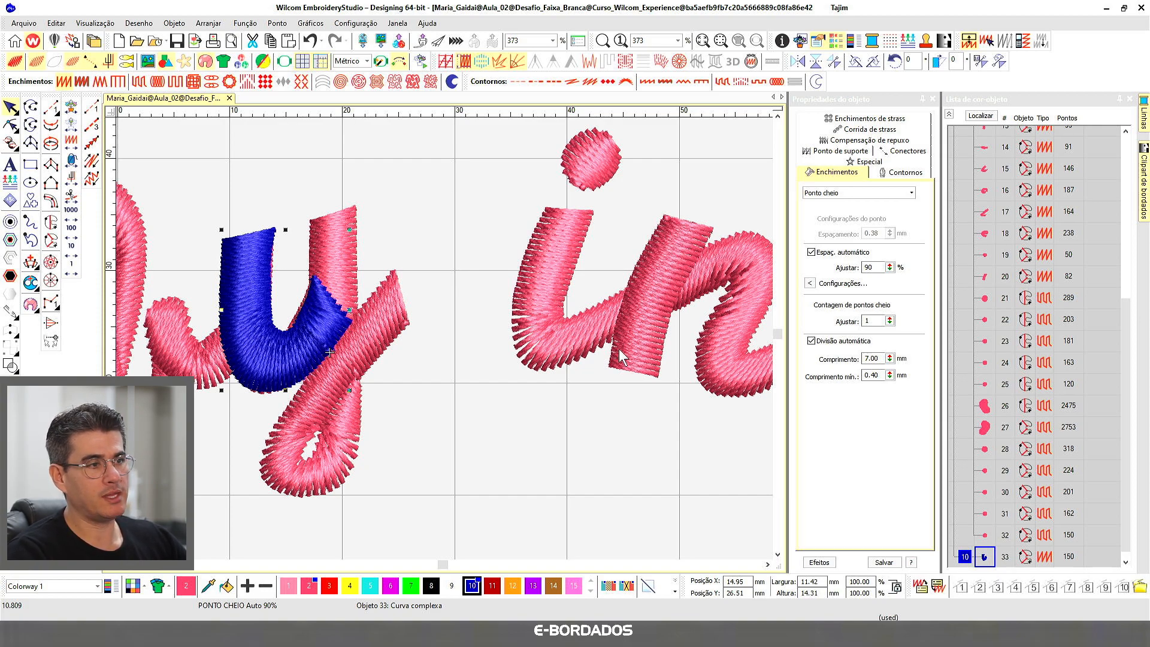
left_click(426, 207)
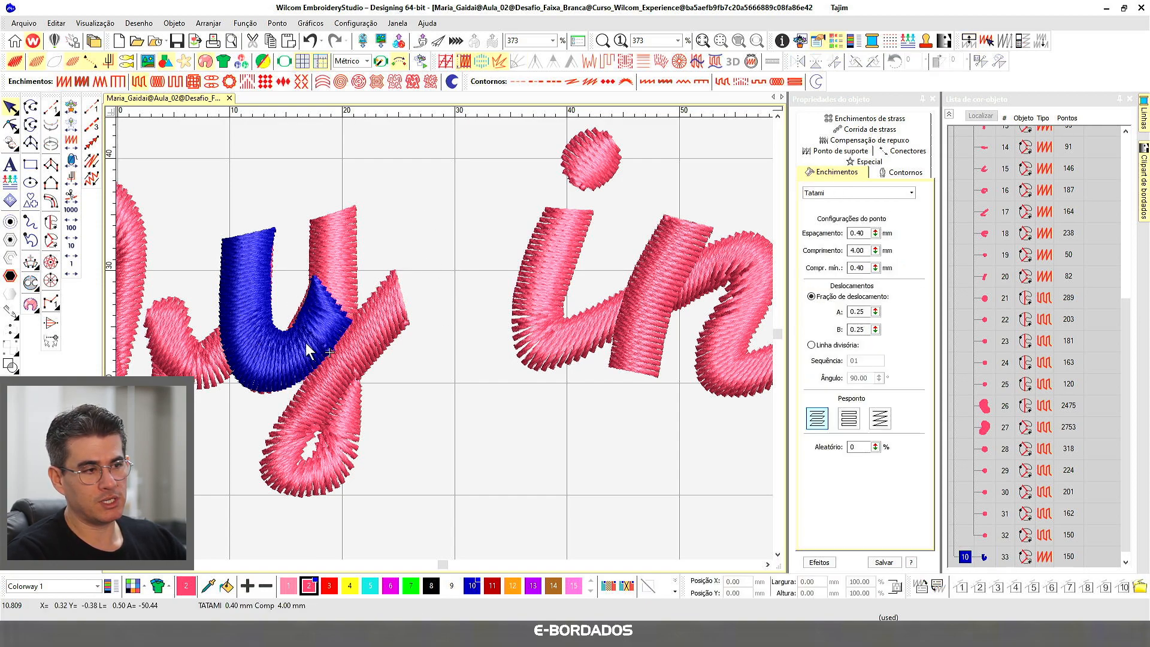
left_click(53, 241)
left_click(309, 220)
left_click(356, 206)
left_click(355, 336)
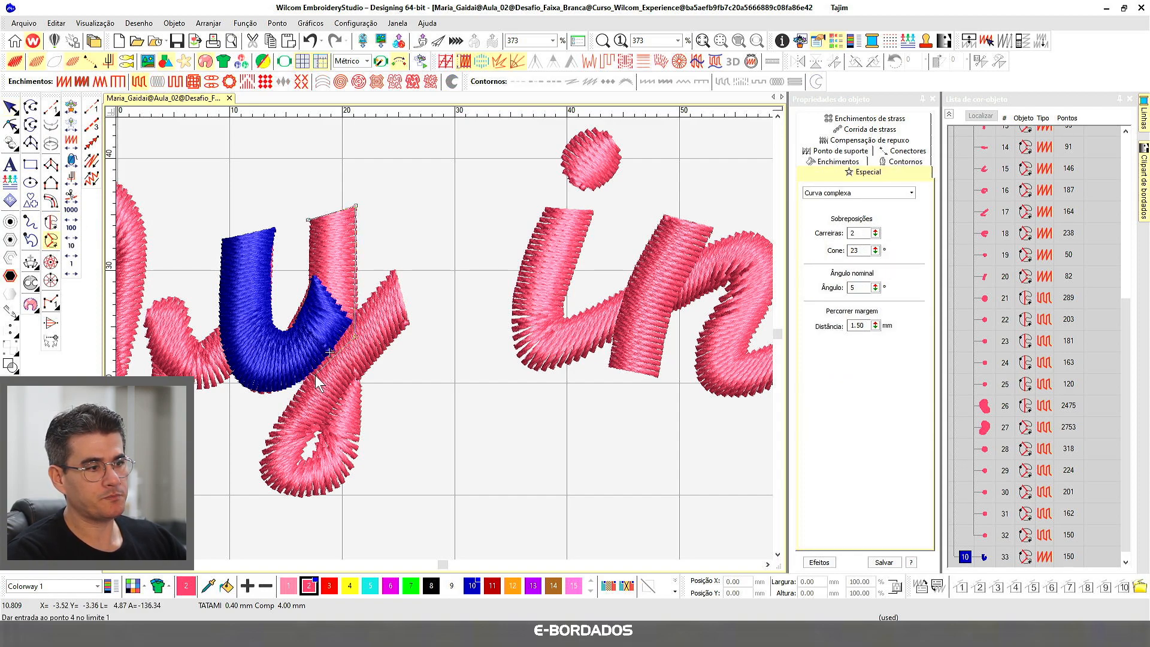
left_click(312, 376)
key("Return")
key("Return")
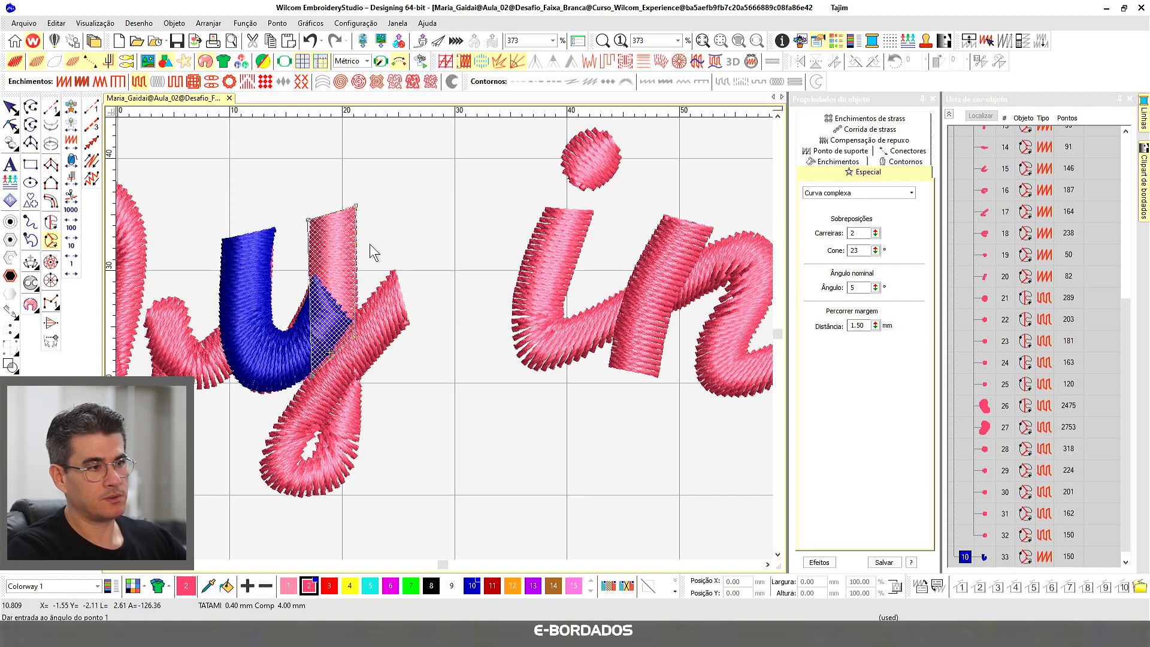
key("Return")
Copy the blue stroke's satin fill properties onto the new right stem
left_click(10, 106)
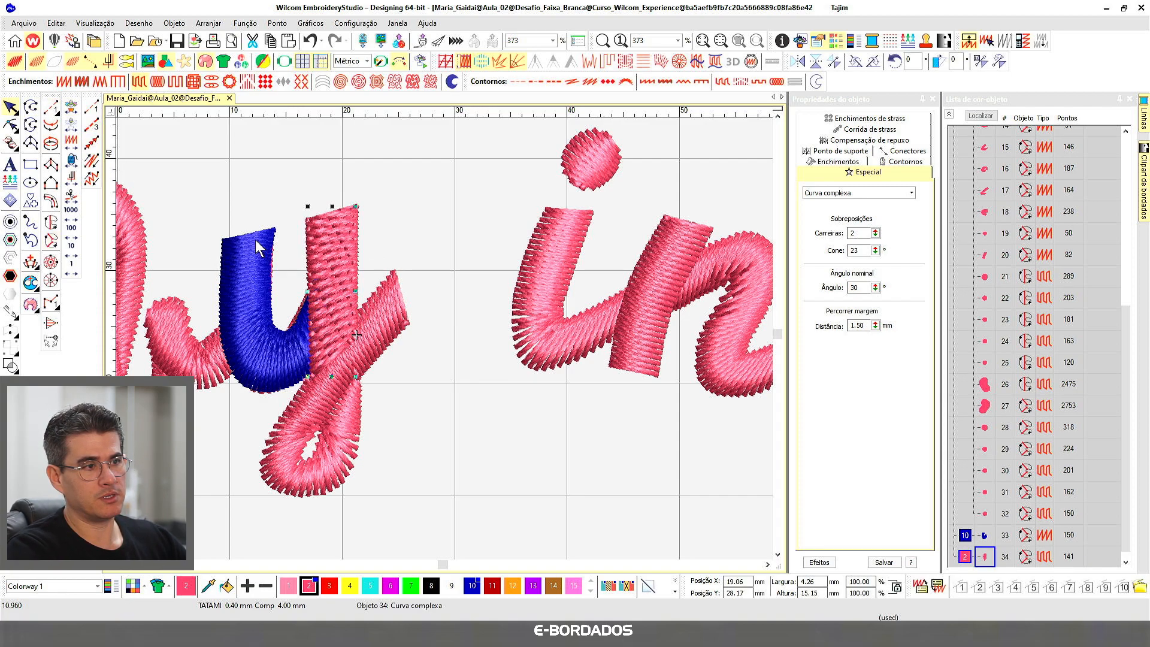
left_click(259, 246)
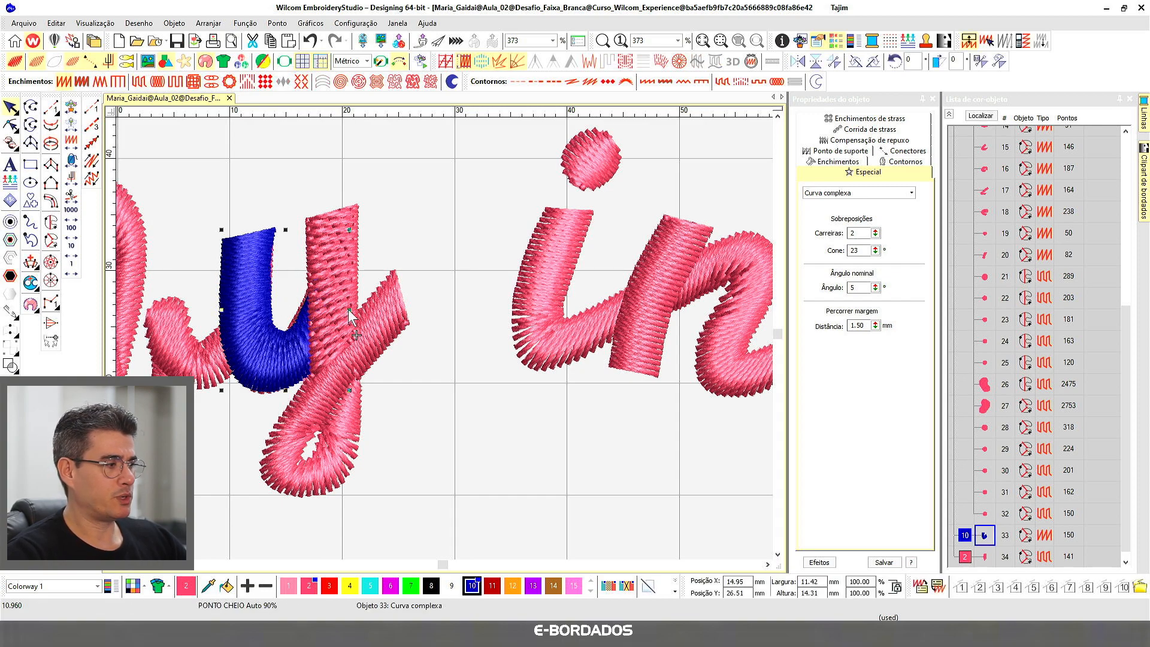
left_click(920, 588)
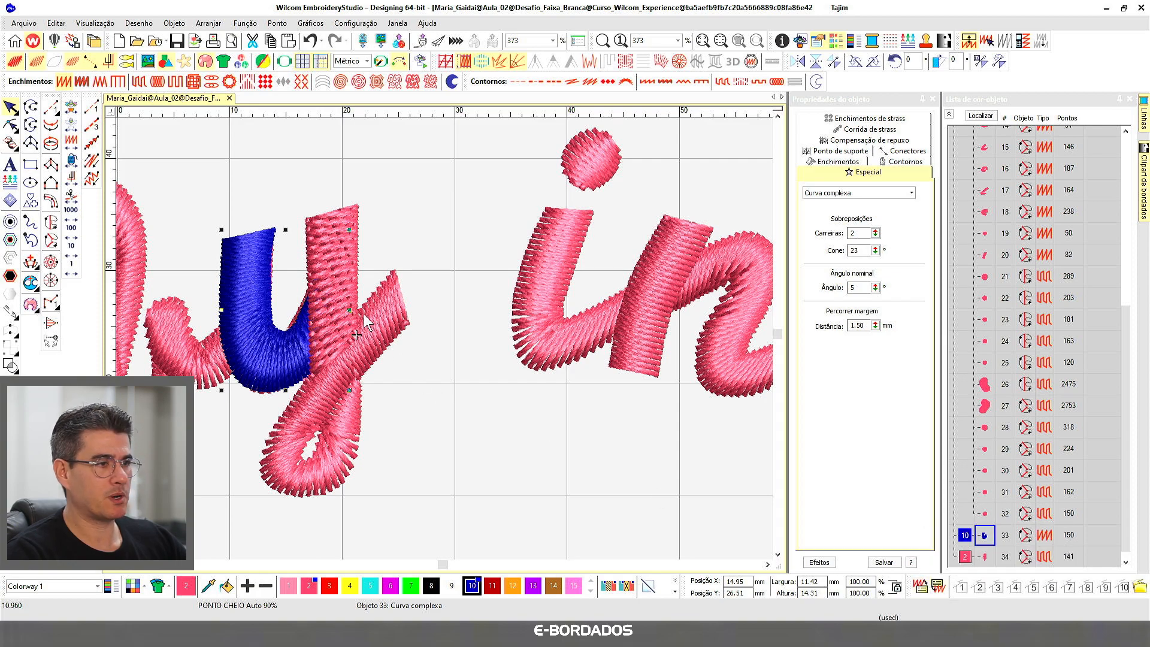
left_click(330, 233)
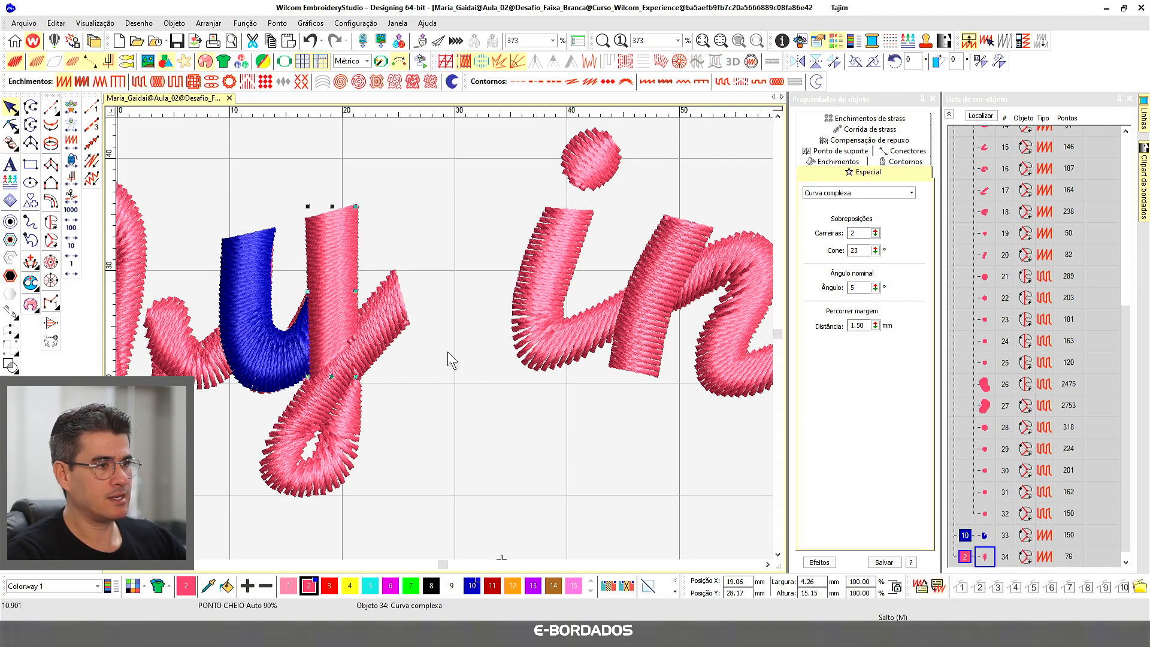
Select both rebuilt y strokes together and recolour them orange with colour 12
left_click(473, 586)
key("Escape")
left_click(340, 317)
left_click(257, 321, "ctrl")
left_click(508, 588)
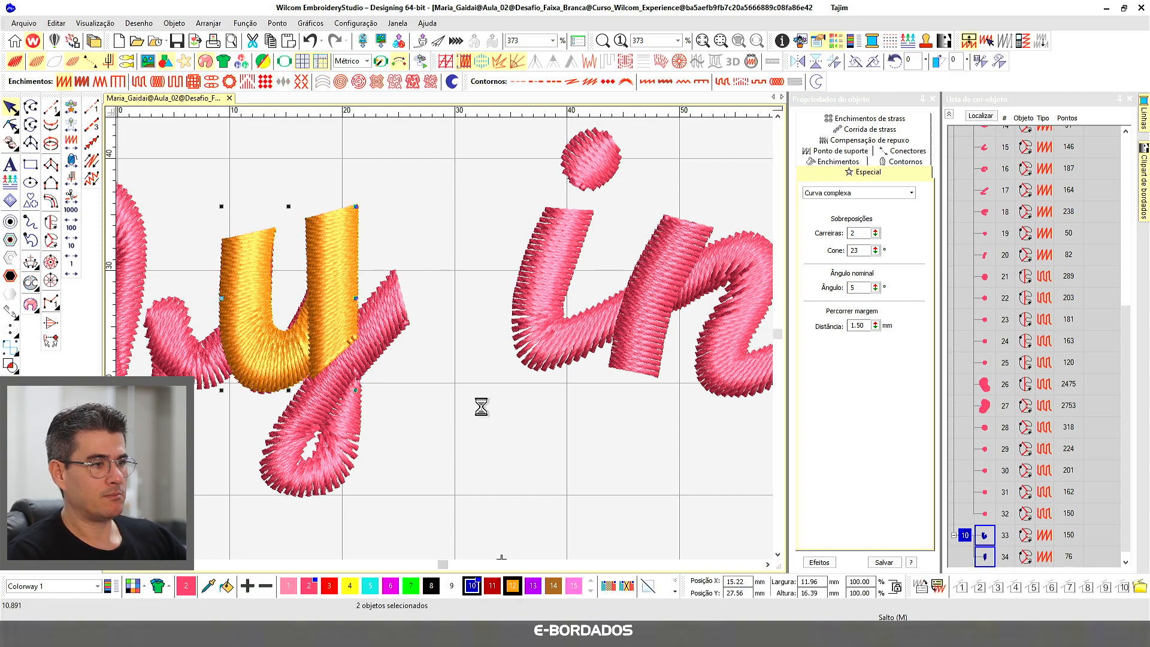
key("Escape")
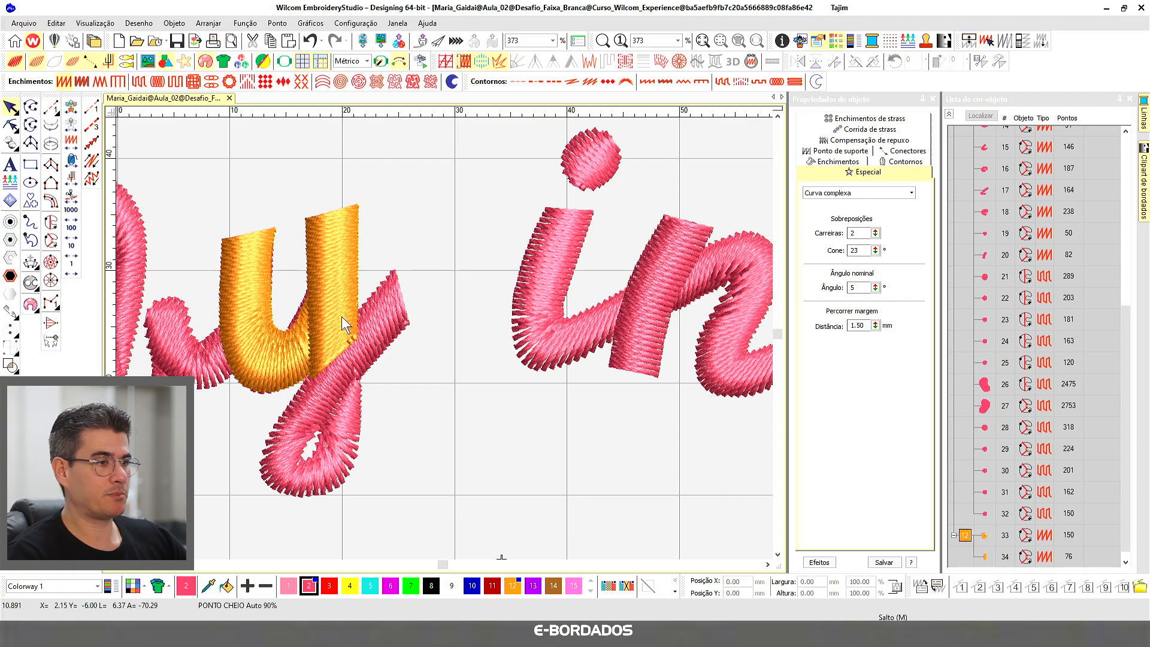
Move the two orange strokes about 15 mm upward, clear of the original pink y
left_click_drag(273, 361, 267, 191)
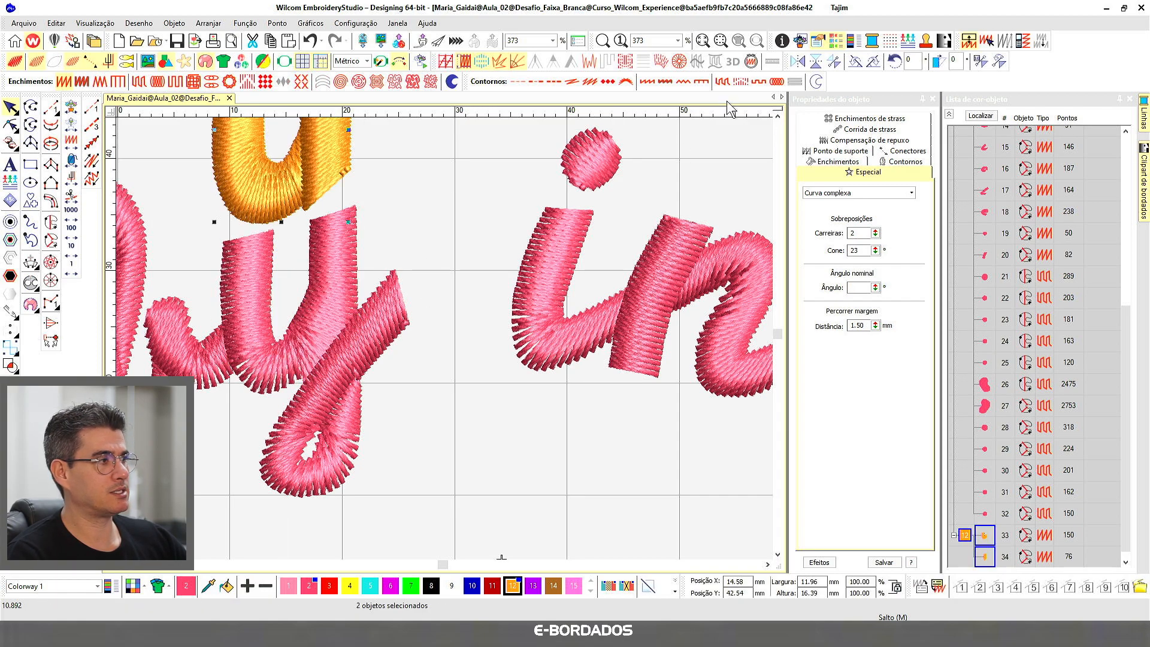
scroll(779, 117, "up", 3)
key("Escape")
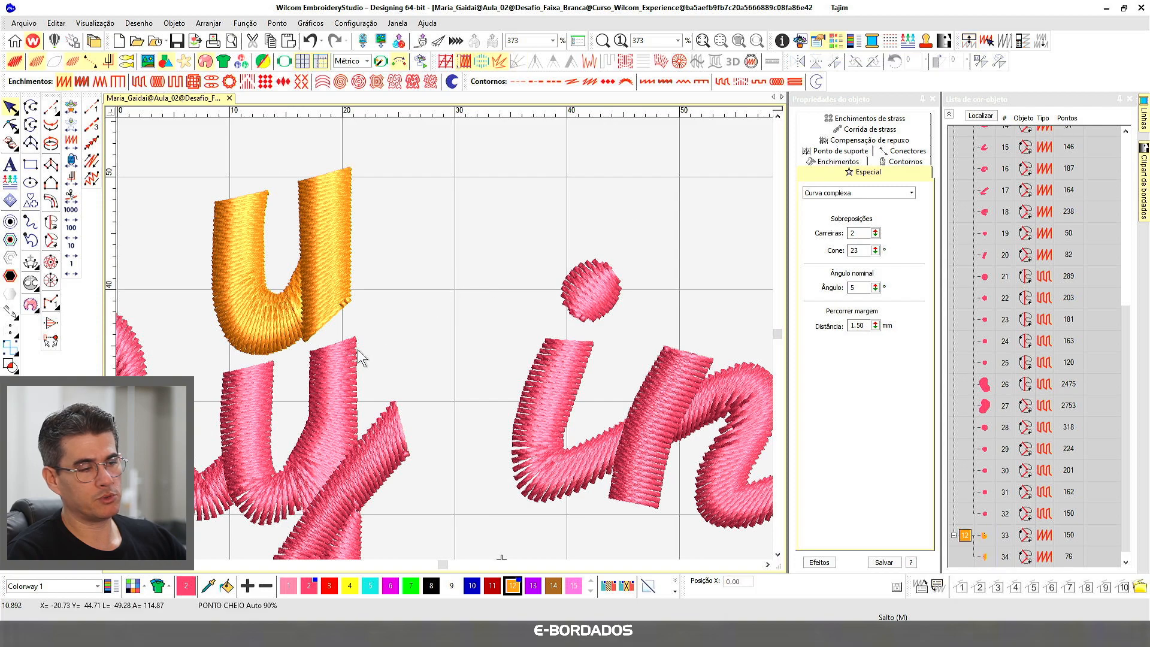
Compare the stitching of the rebuilt orange strokes with the original pink y, toggling the TrueView display
left_click(777, 555)
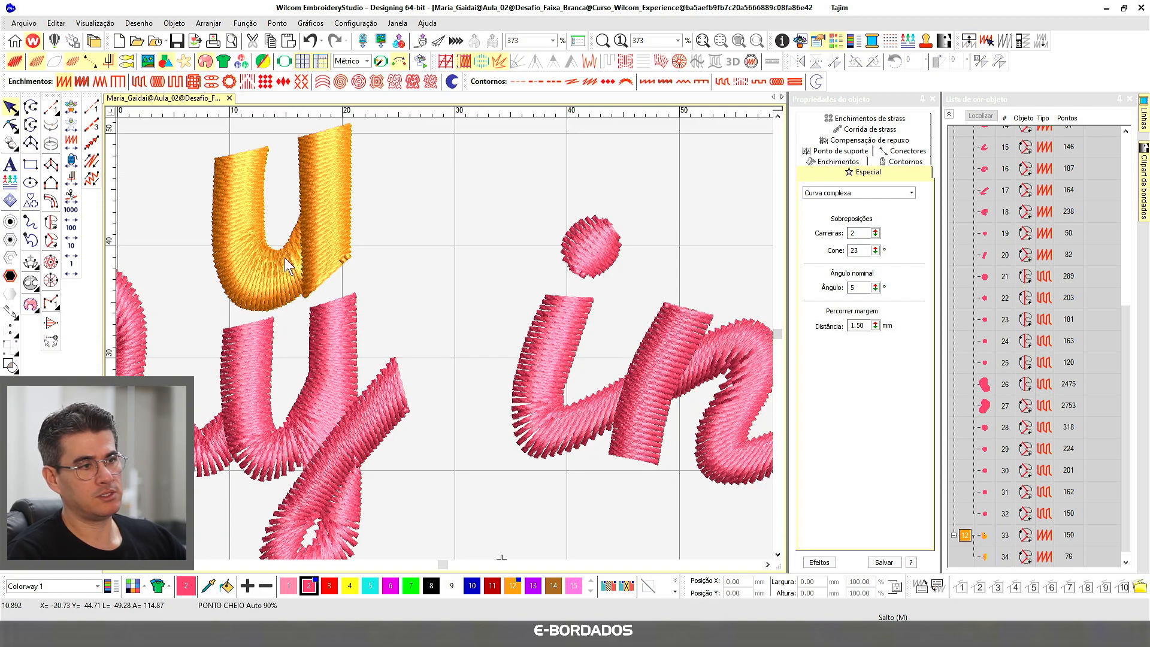
left_click(113, 566)
left_click(113, 566)
left_click(114, 566)
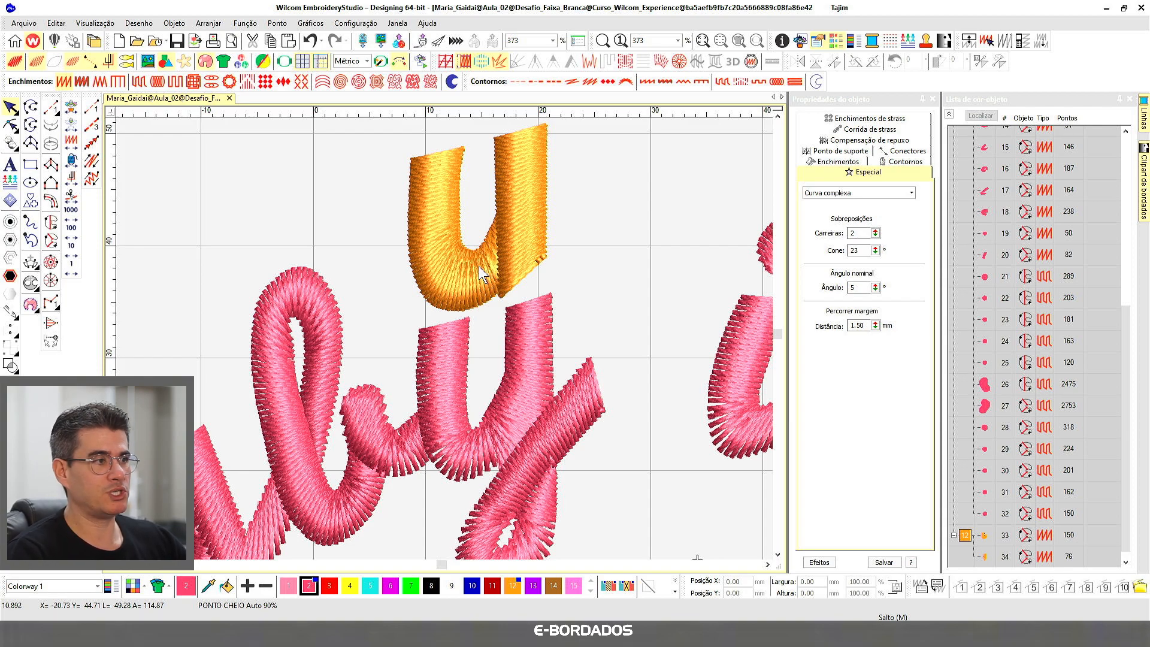
key("t")
key("t")
key("t")
key("t")
key("t")
key("t")
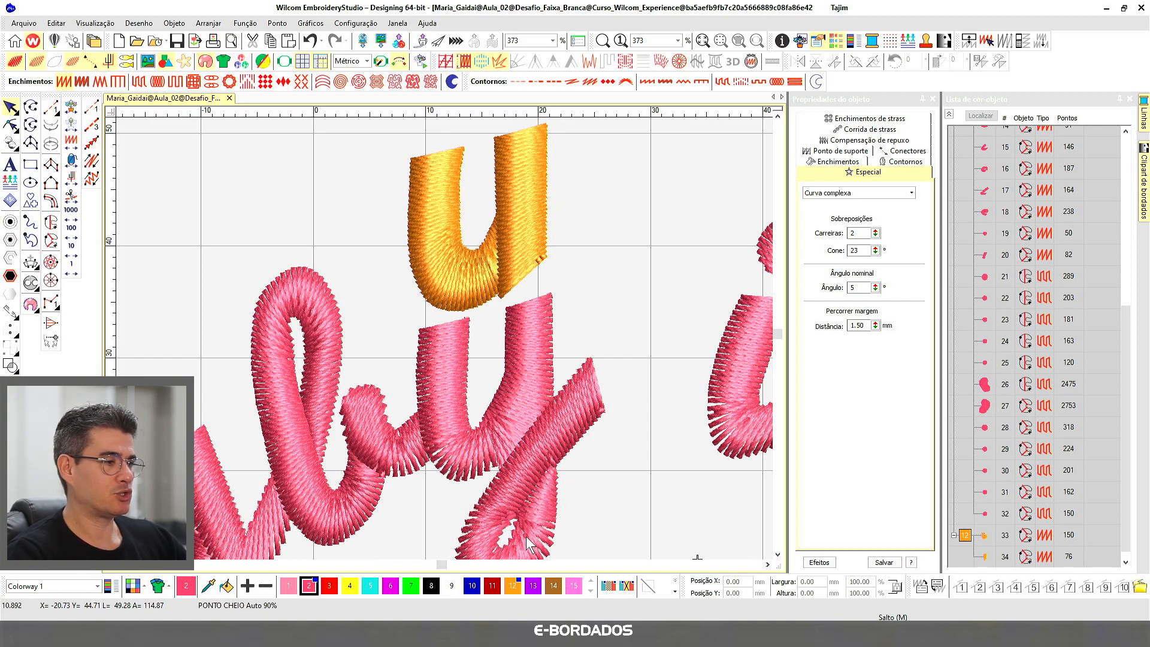
Clear the existing stitch angle crossing the right side of the pink y's lower loop
scroll(527, 537, "down", 3)
scroll(445, 339, "up", 7)
left_click(418, 294)
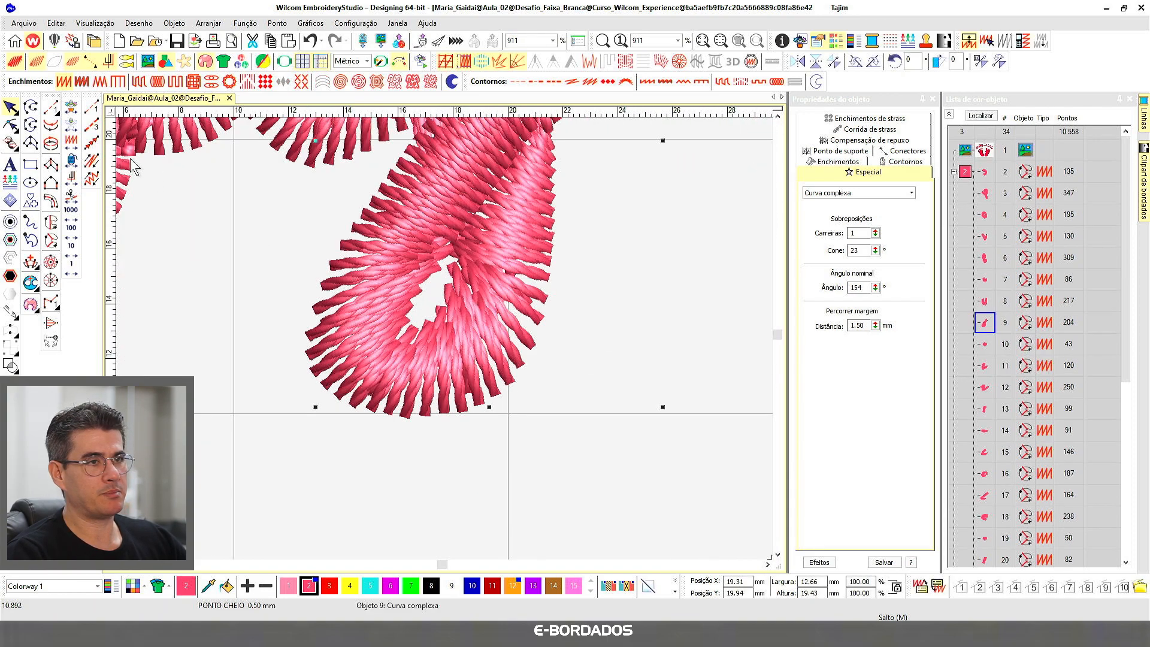
left_click(10, 125)
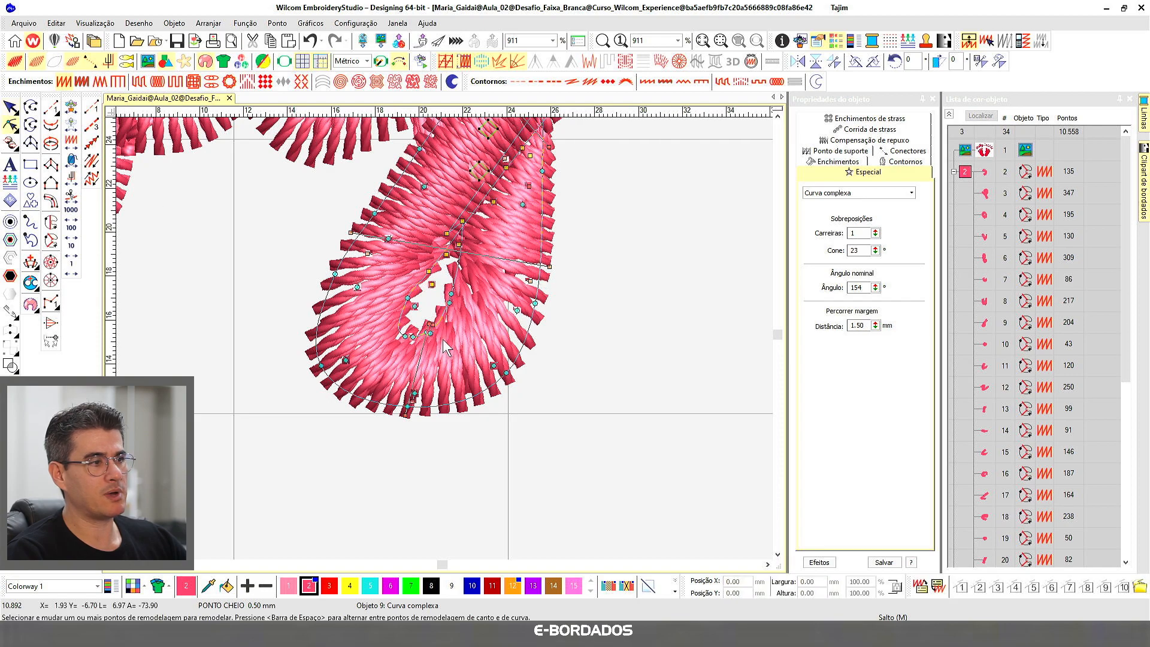
scroll(446, 346, "down", 2)
scroll(425, 345, "up", 2)
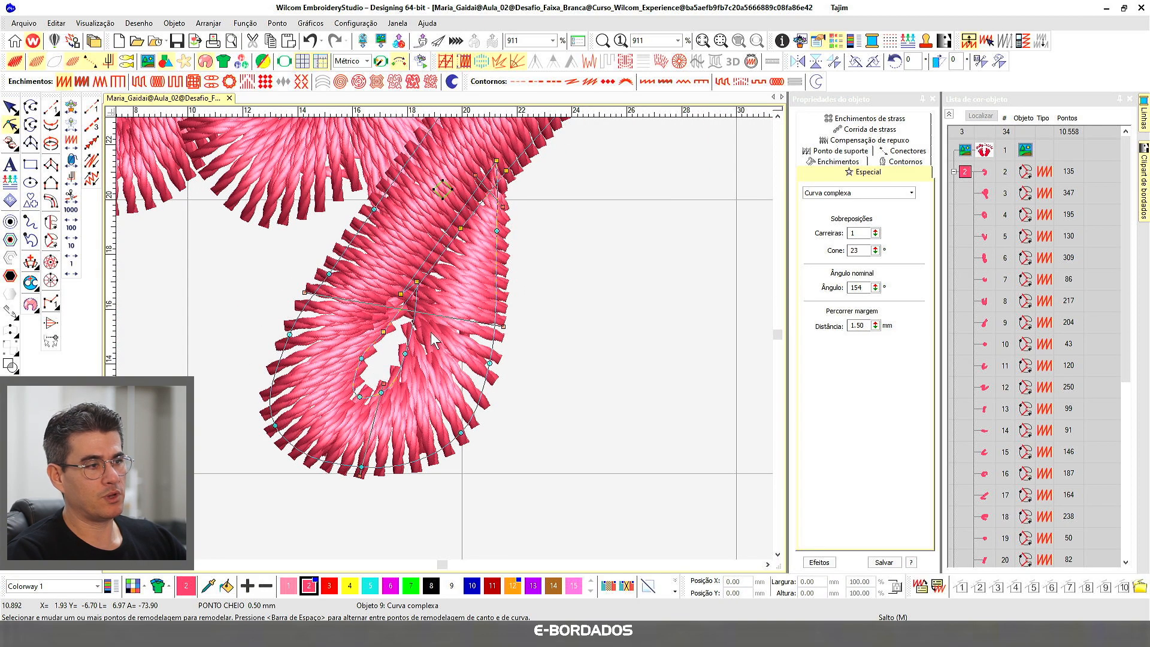
left_click_drag(504, 328, 404, 319)
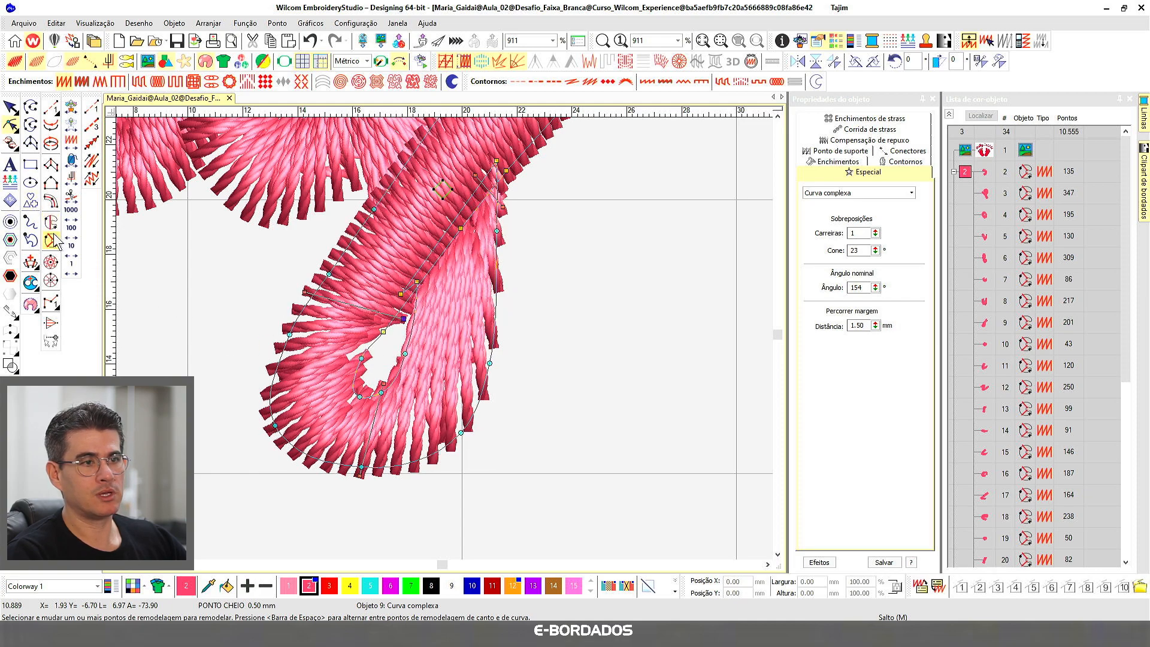
Add three stitch angles around the y's lower loop: one on the left, one at the lower right and one nearly horizontal on the right
left_click(32, 262)
left_click(375, 355)
left_click(250, 373)
left_click(380, 360)
left_click(460, 459)
left_click(405, 307)
left_click(542, 305)
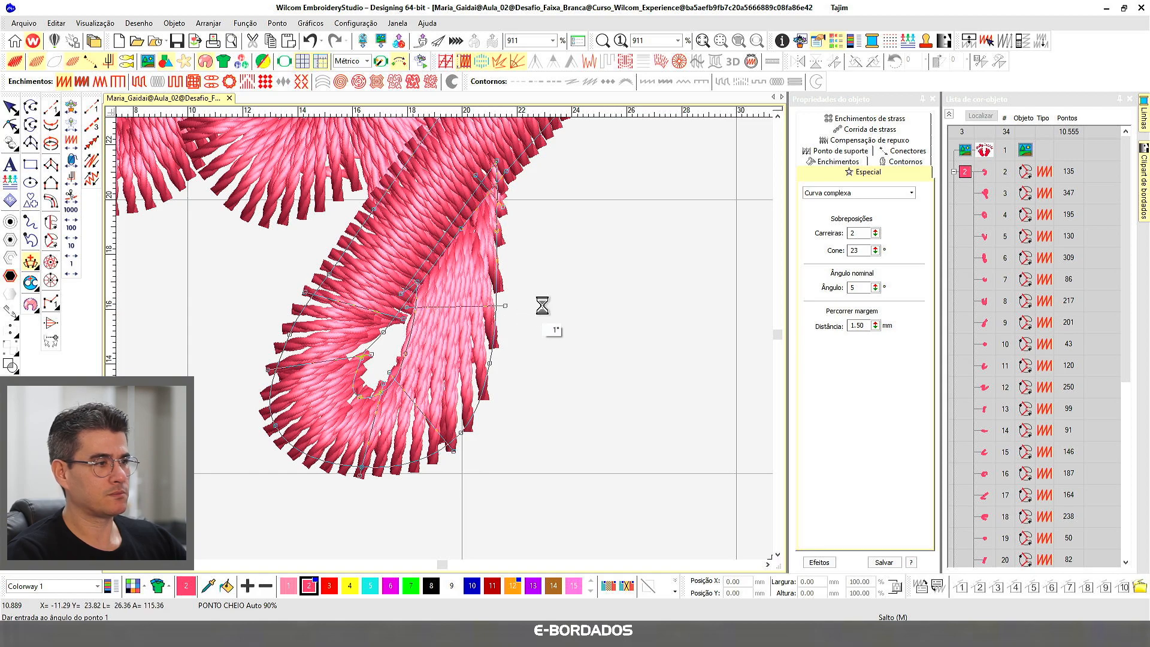
key("Return")
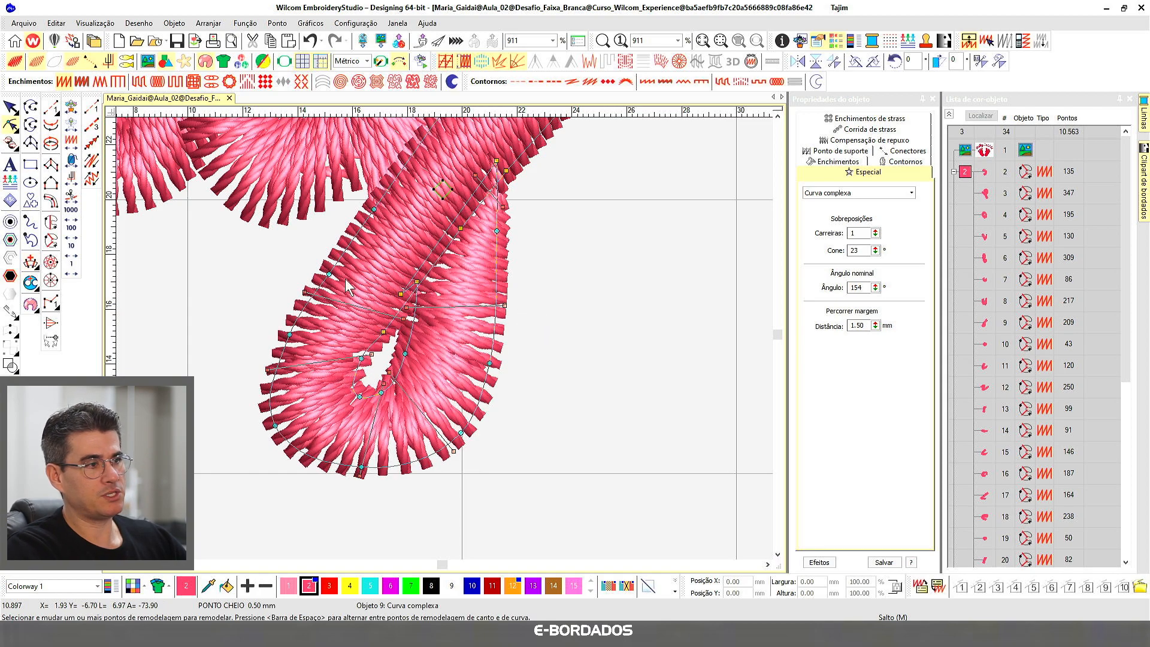
left_click(10, 108)
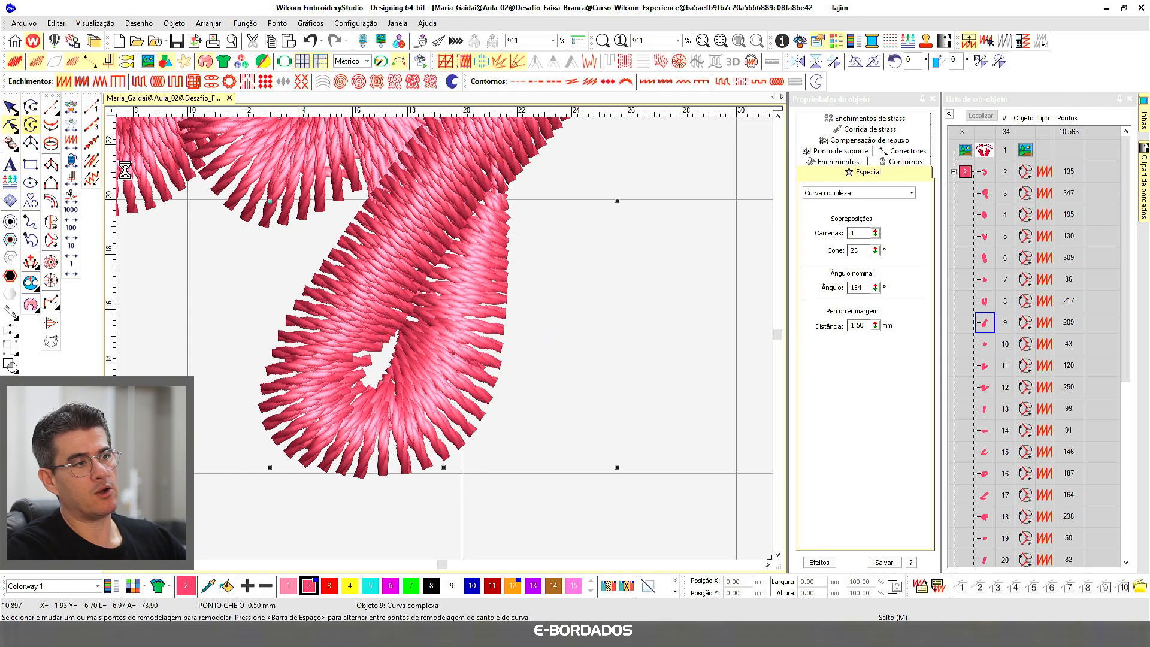
Adjust the inner end of a stitch angle at the y loop's opening and delete the surplus angle there
scroll(443, 278, "down", 2)
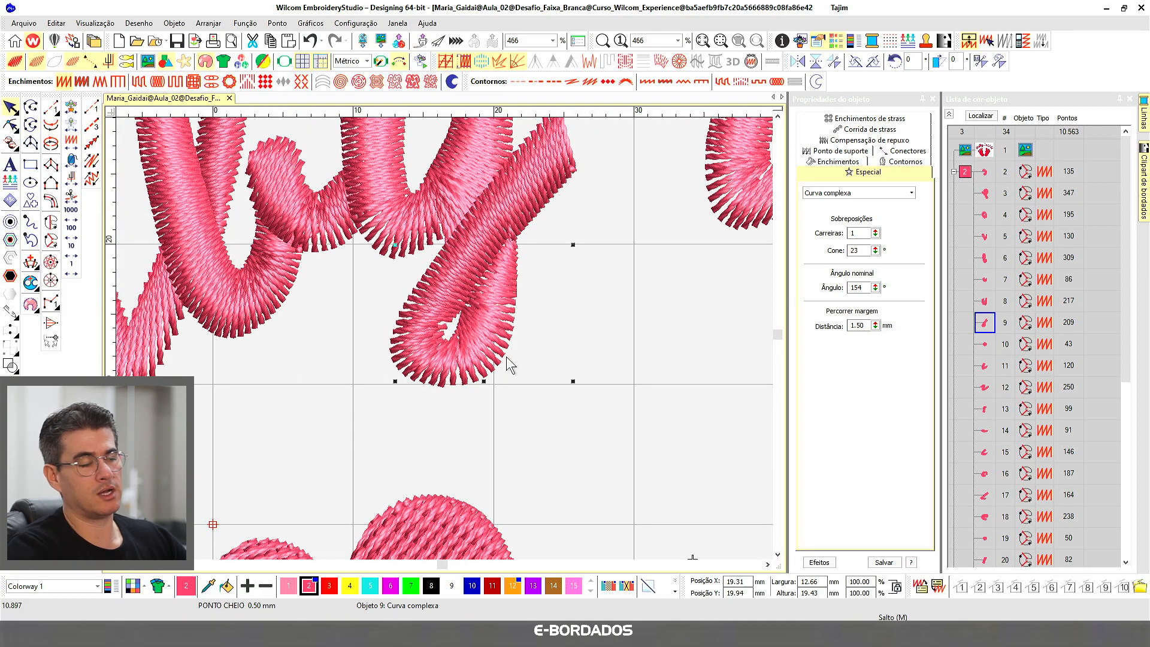
scroll(439, 311, "up", 3)
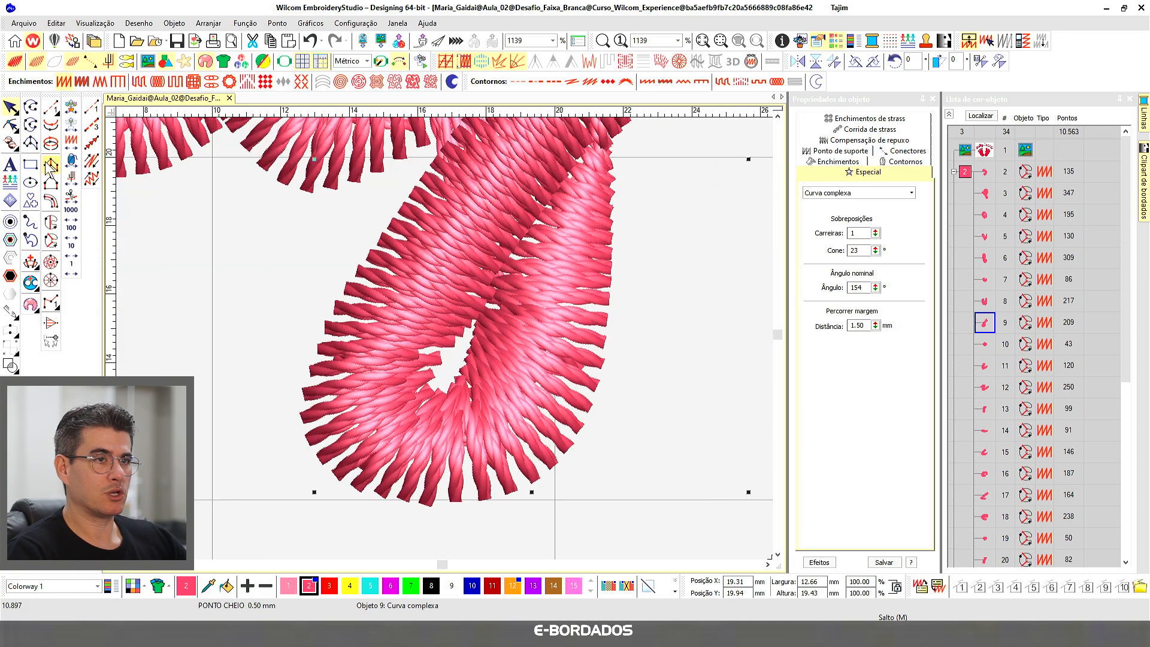
left_click(12, 125)
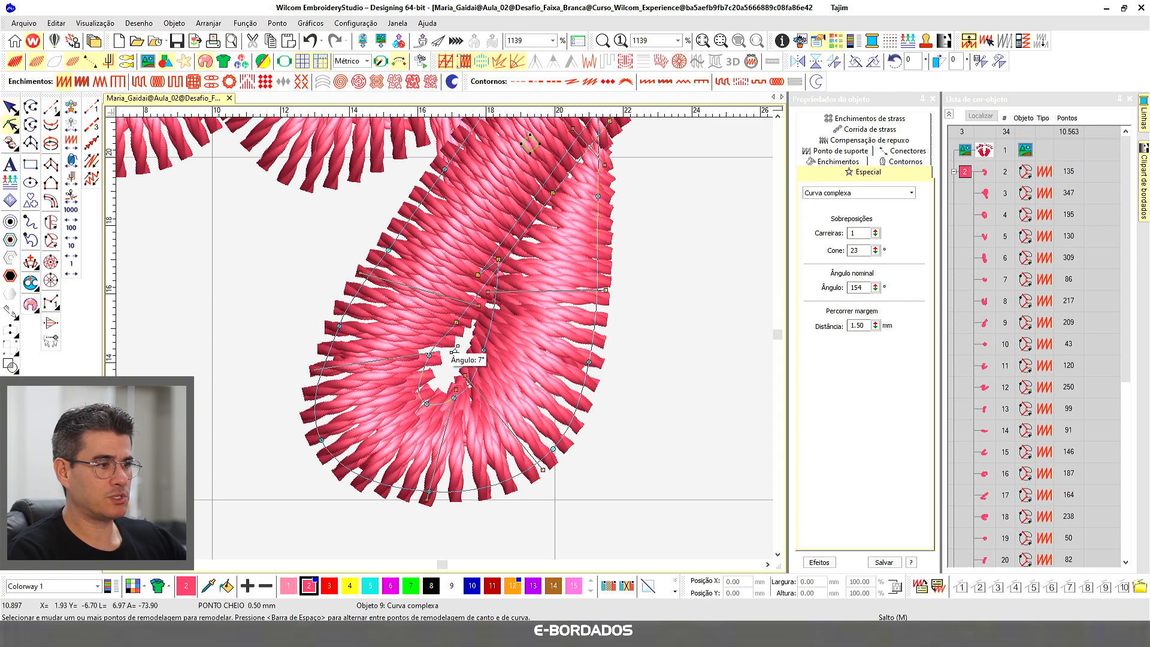
left_click_drag(438, 354, 454, 388)
key("Delete")
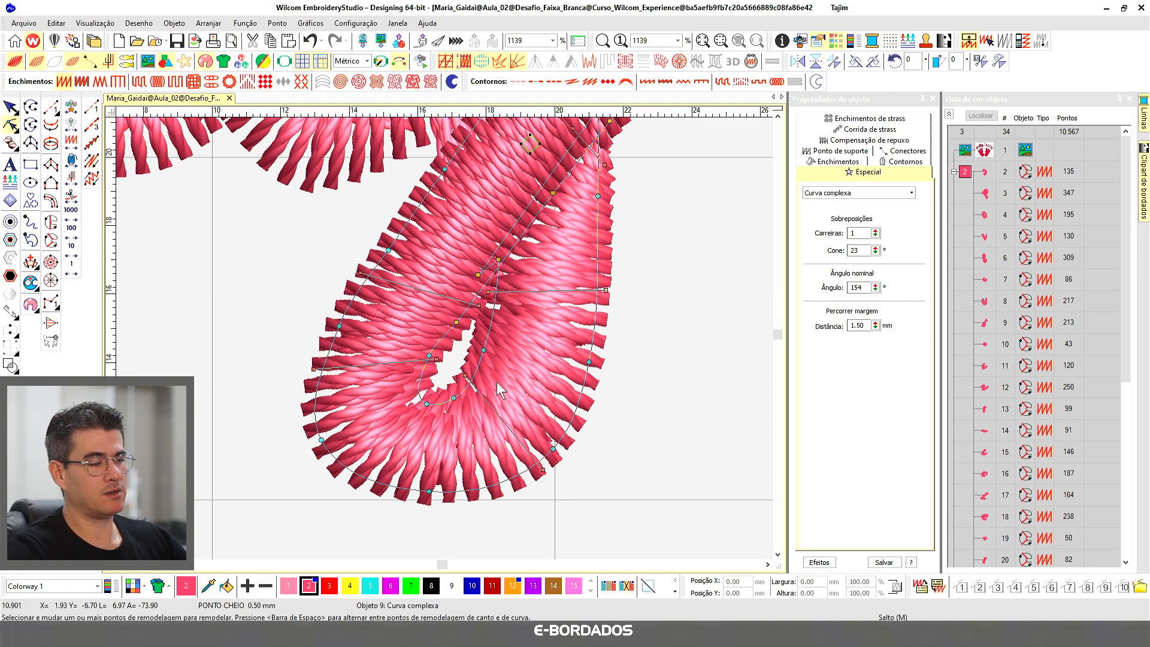
left_click(10, 107)
scroll(445, 339, "down", 7)
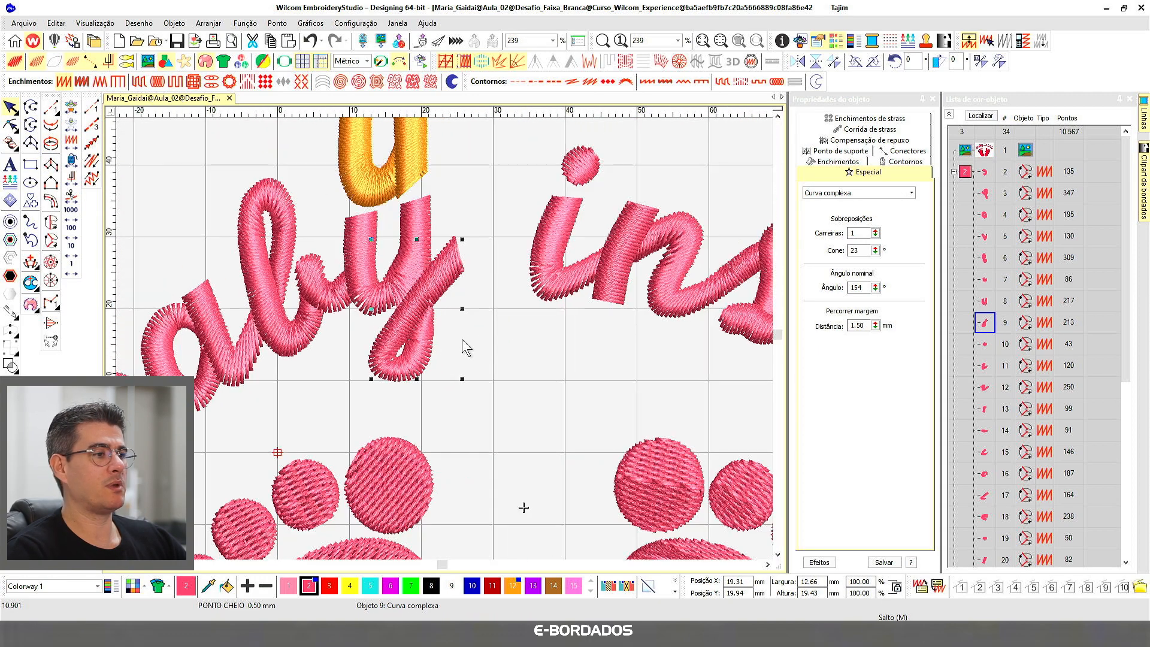
left_click(489, 423)
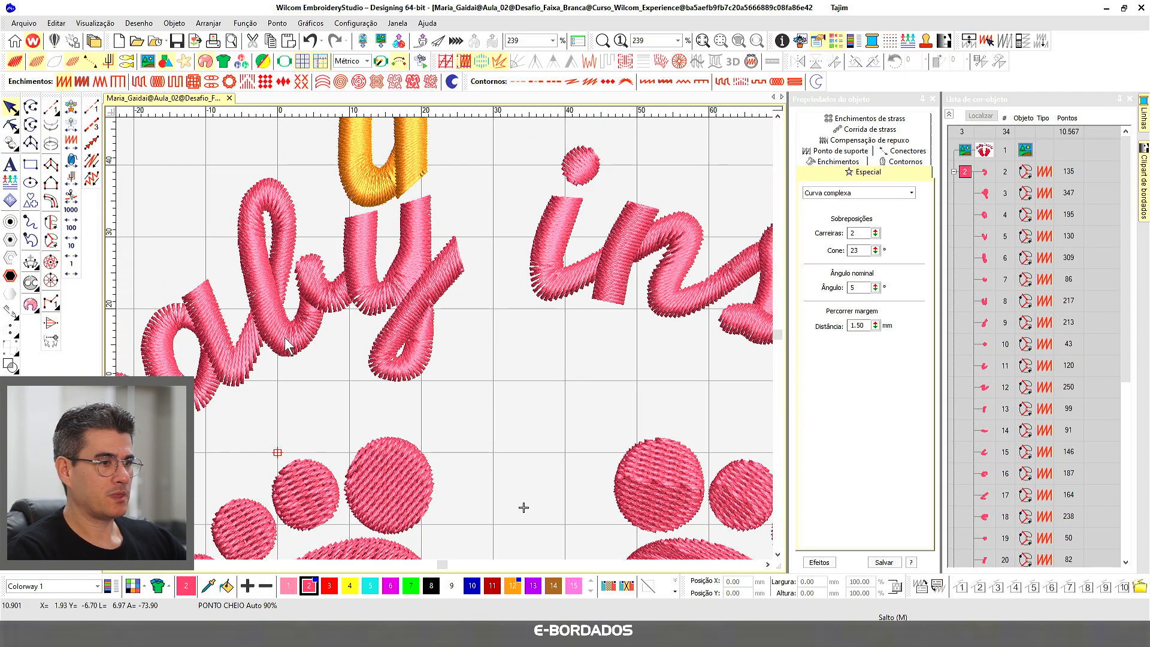
Draw a separate Curva complexa satin stroke about 8.5 × 10.5 mm over the B's upper-left arm and colour it cyan with colour 5
scroll(444, 339, "down", 3)
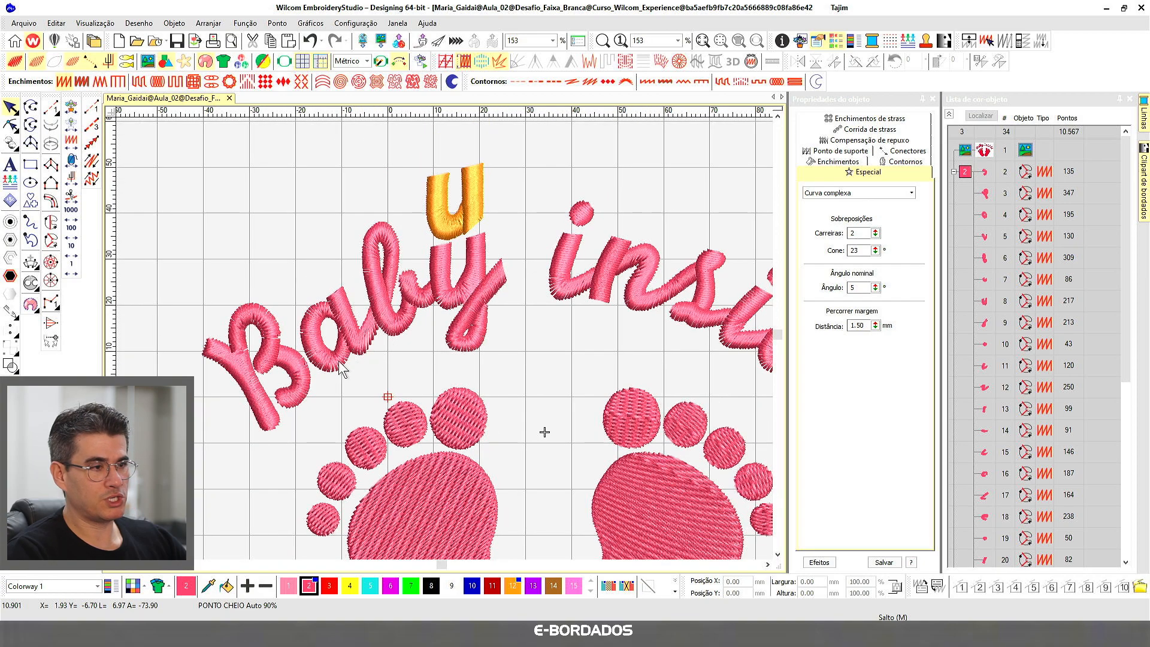
scroll(442, 339, "up", 4)
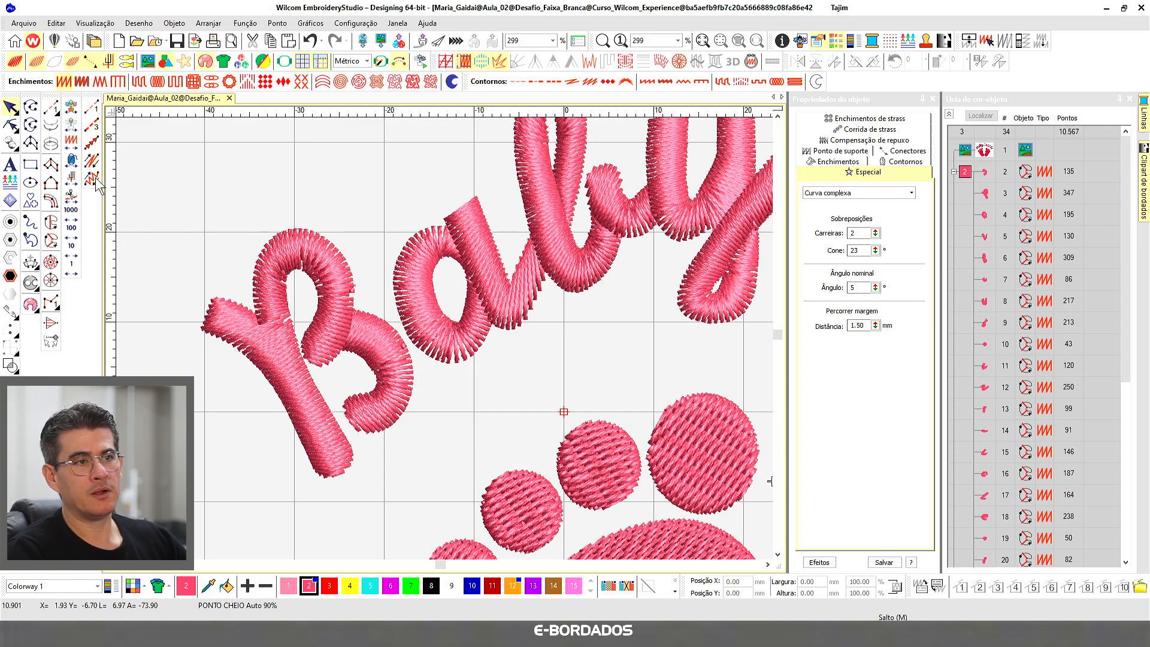
left_click(51, 240)
left_click(216, 296)
left_click(203, 328)
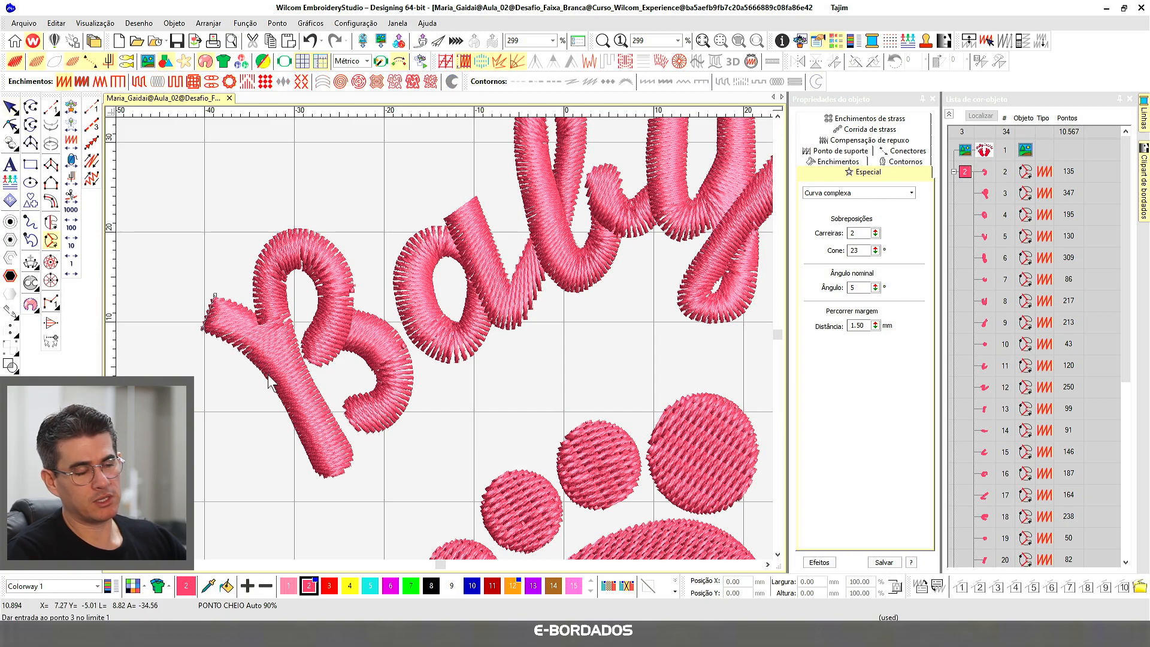
left_click(237, 347)
left_click(279, 389)
left_click(271, 327)
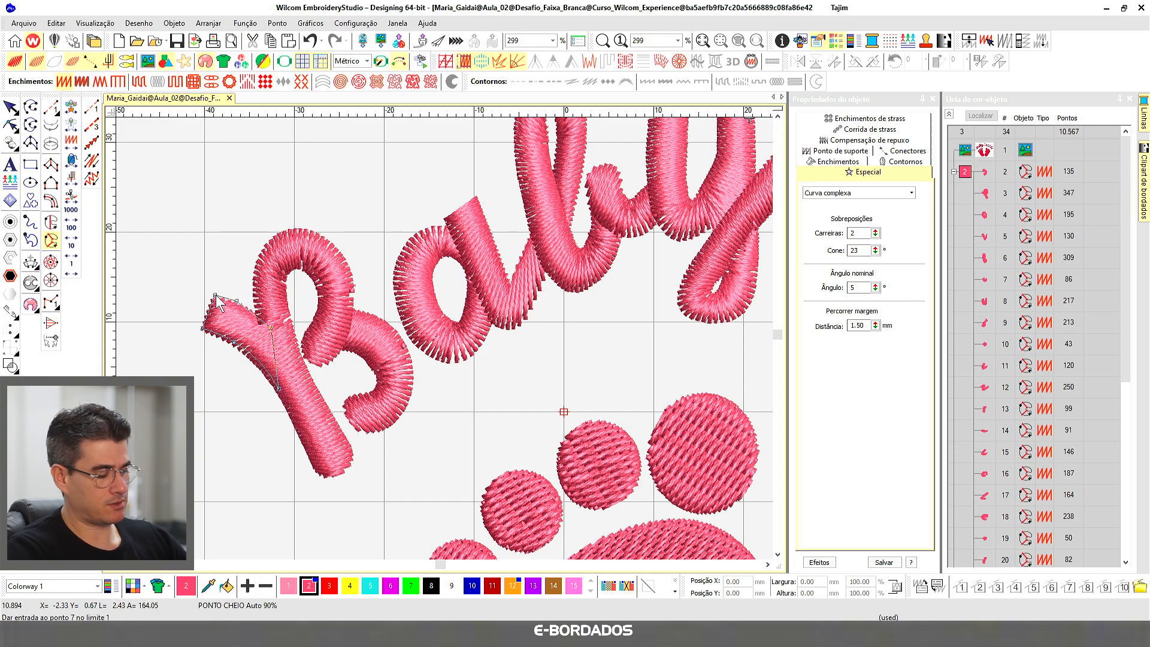
key("Return")
key("Return")
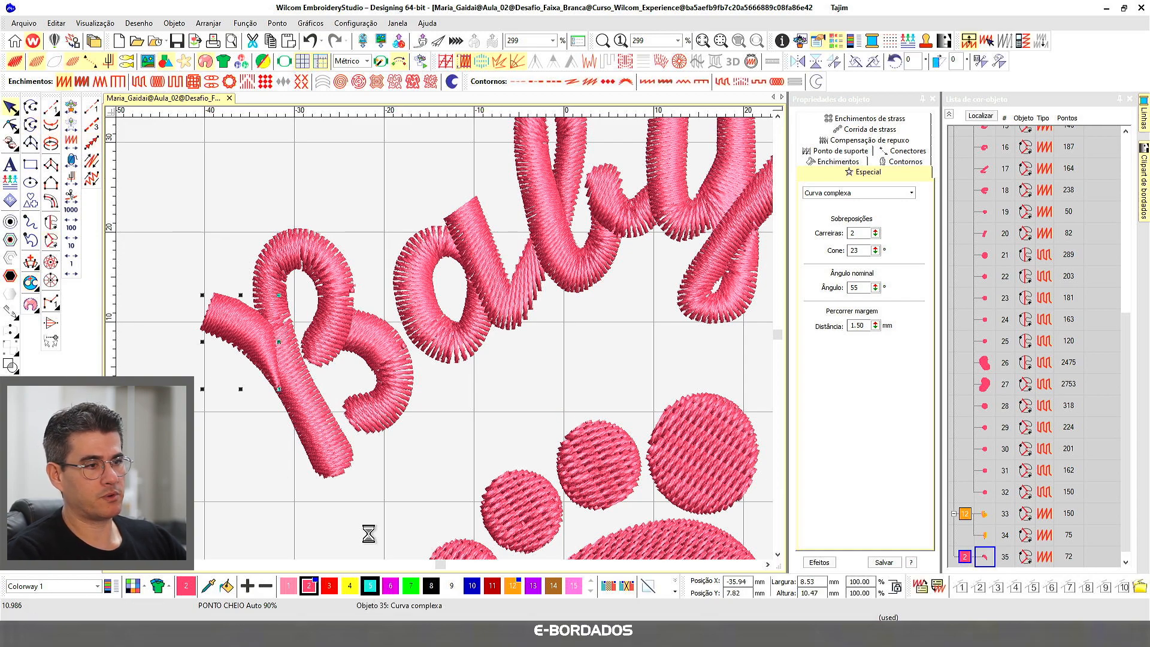
left_click(370, 586)
Remove the old upper-left arm from the B's main stroke by deleting its outline points, leaving a clean loop and stem
left_click(313, 436)
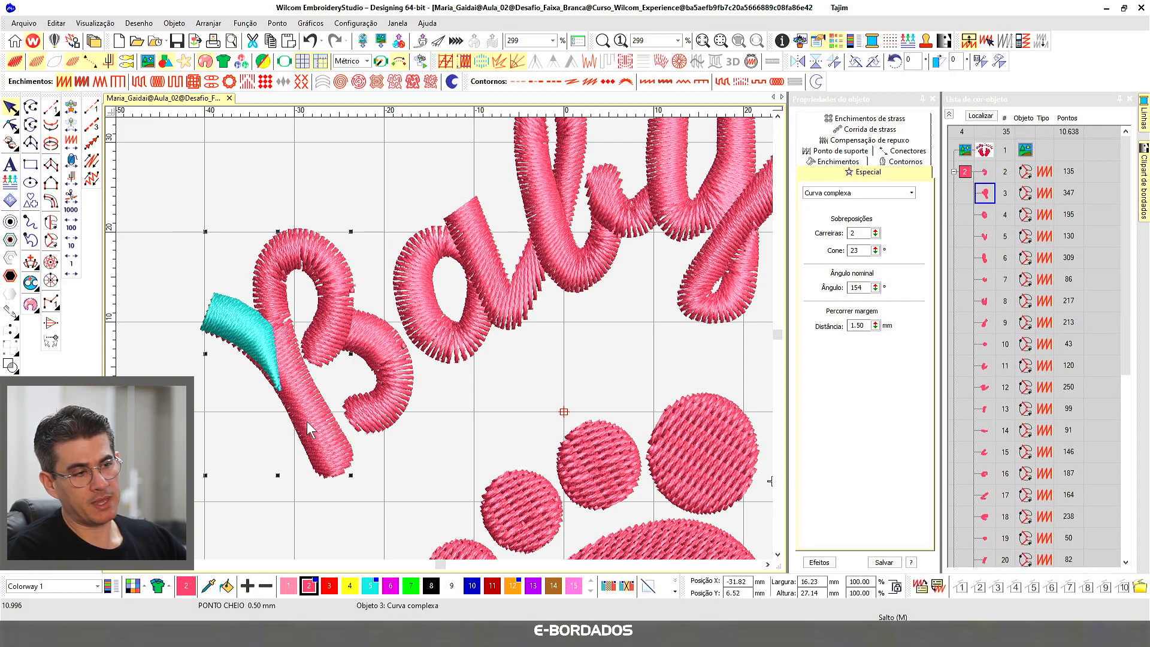
left_click(10, 125)
left_click_drag(151, 271, 235, 360)
key("Delete")
left_click_drag(154, 282, 261, 360)
key("Delete")
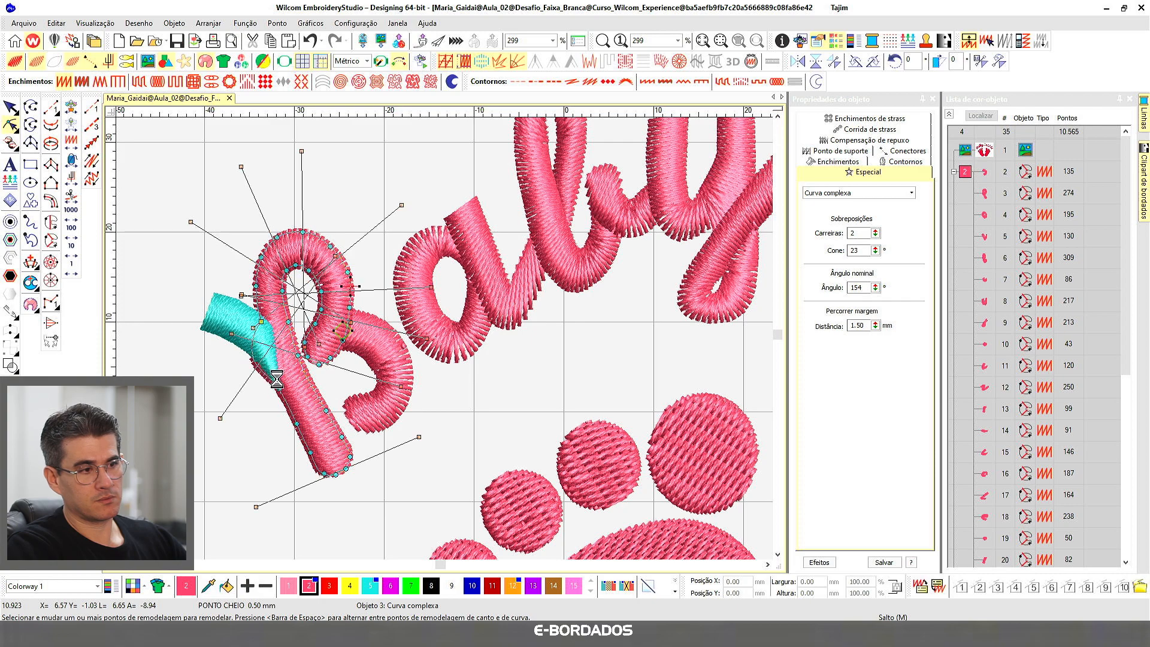
left_click(261, 322)
key("Delete")
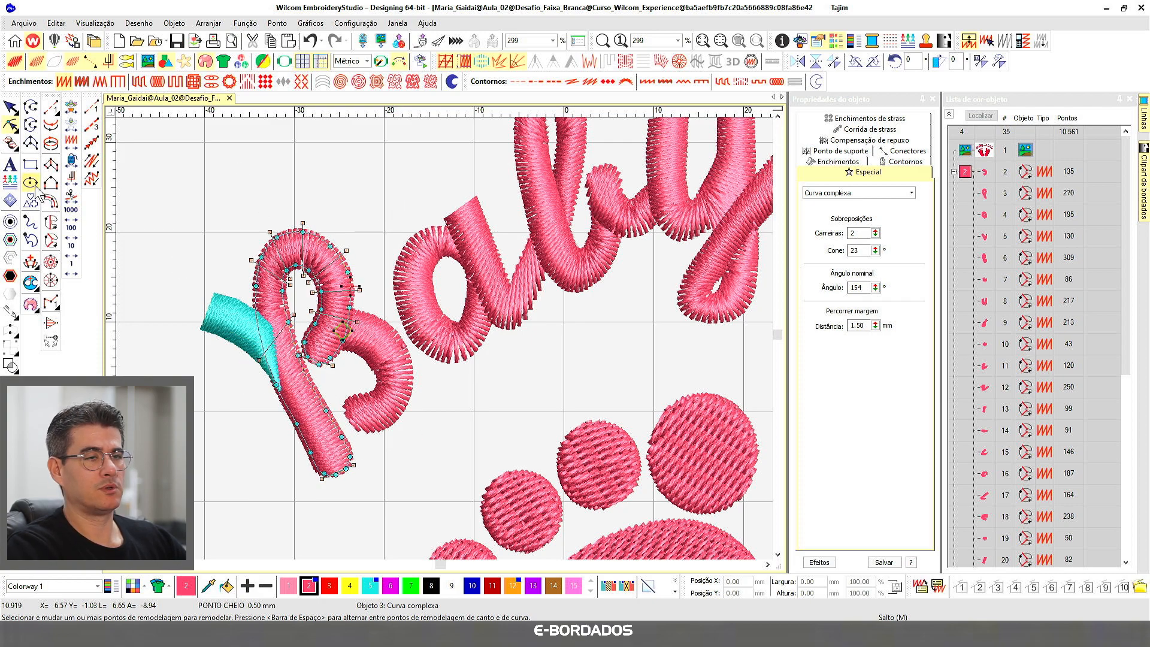
left_click(10, 107)
Move the cyan B arm ahead of the pink colour group in the stitching sequence, so it sews beneath the stem
left_click(251, 361)
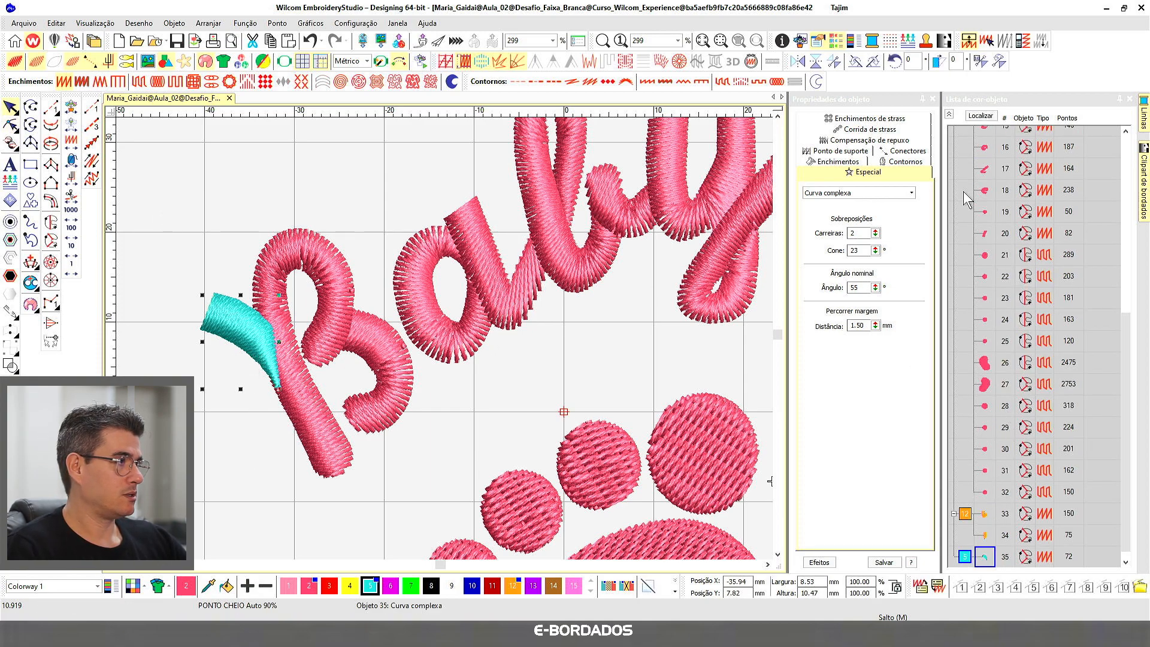
left_click(950, 115)
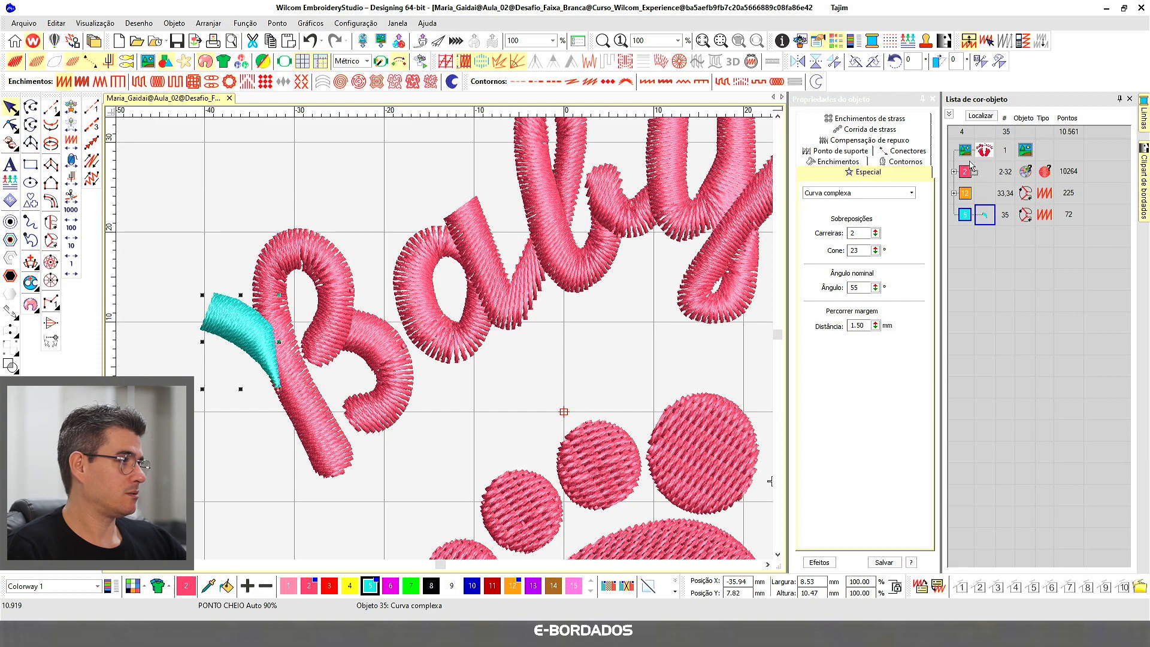
left_click_drag(971, 168, 972, 170)
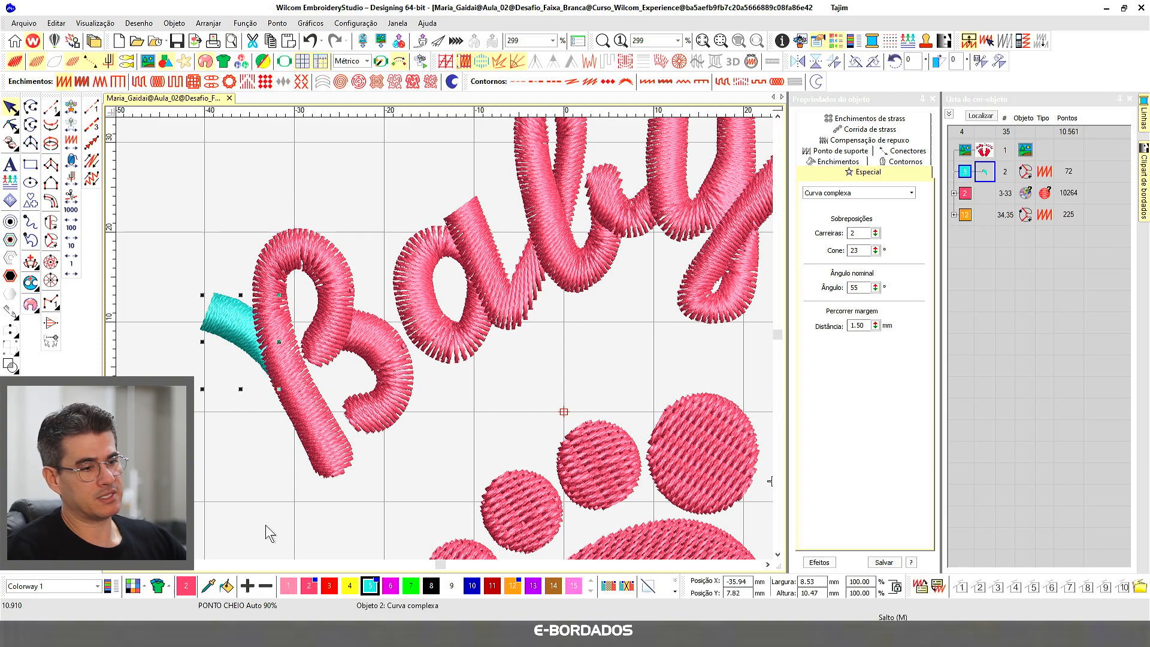
Recolour the B's new arm with pink colour 2 to match the rest of the lettering
left_click(288, 586)
left_click(295, 176)
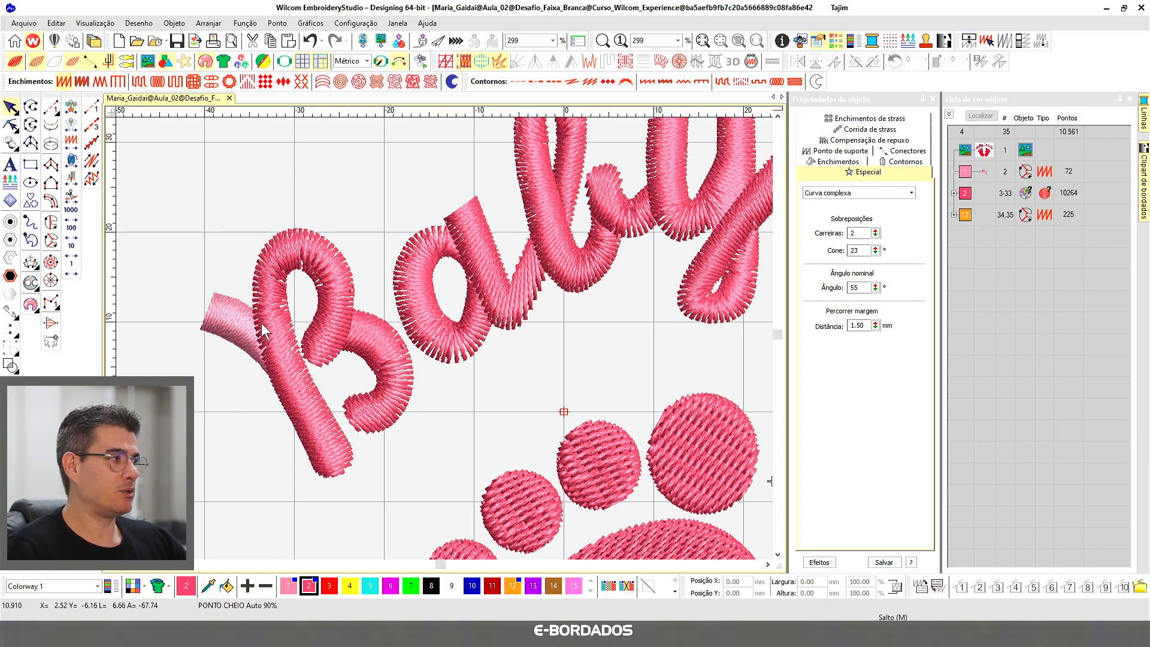
left_click(242, 328)
left_click(309, 586)
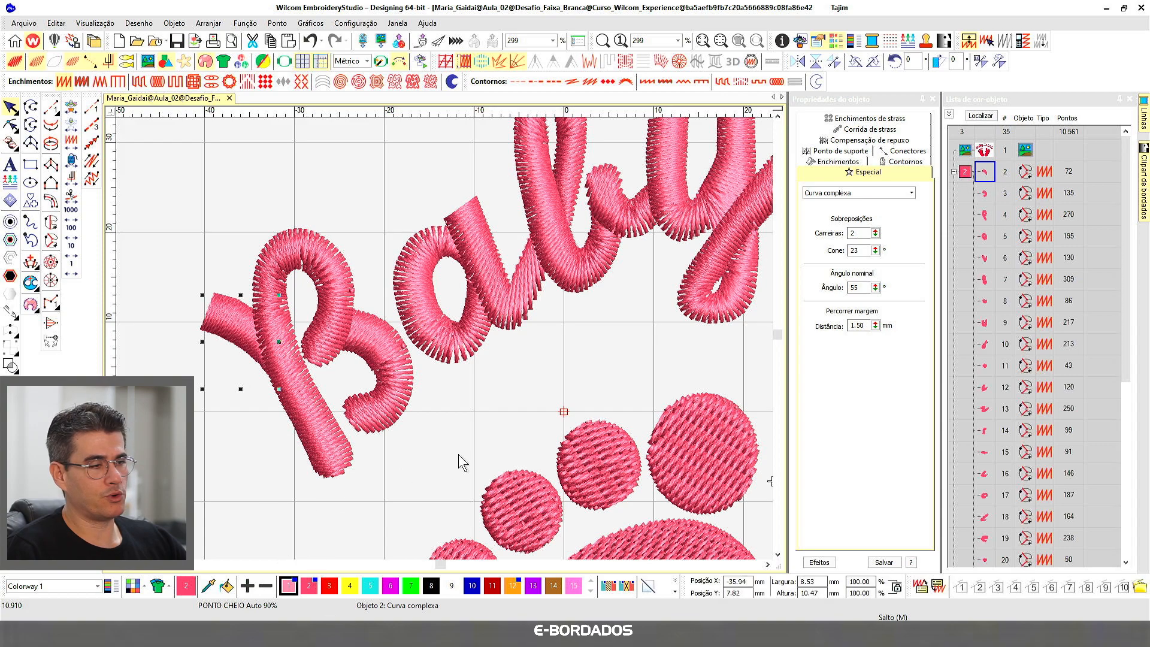
left_click(343, 390)
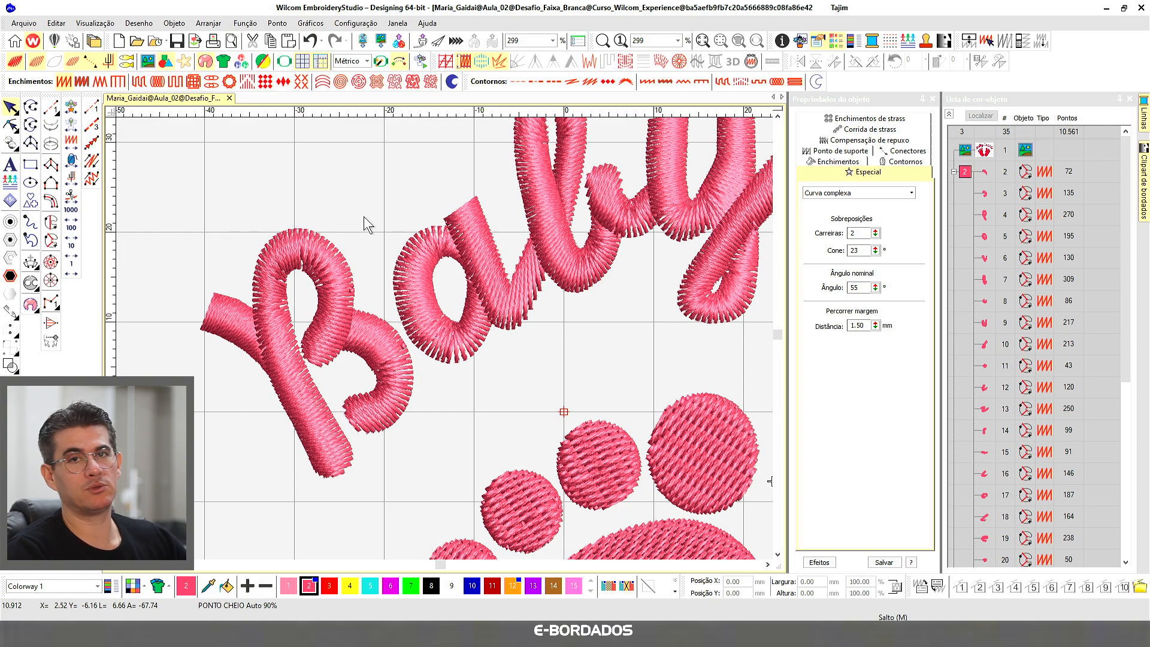
Reshape the b's small curled connecting stroke beside the y by repositioning one of its control points
scroll(450, 339, "down", 3)
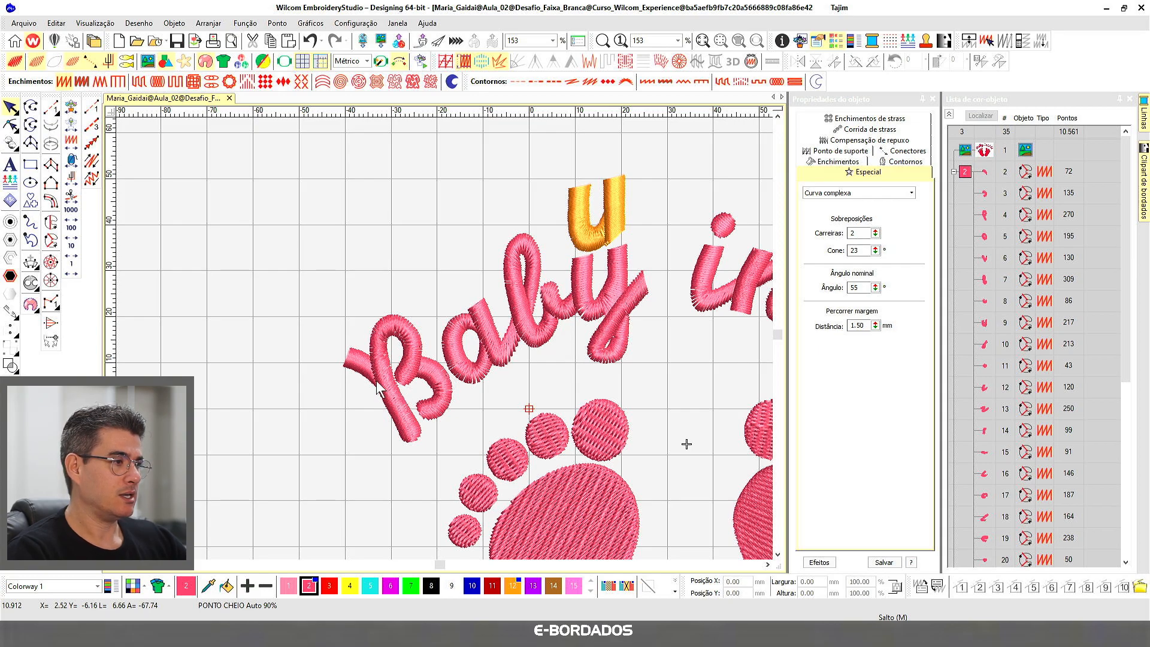
scroll(444, 339, "up", 4)
left_click(442, 328)
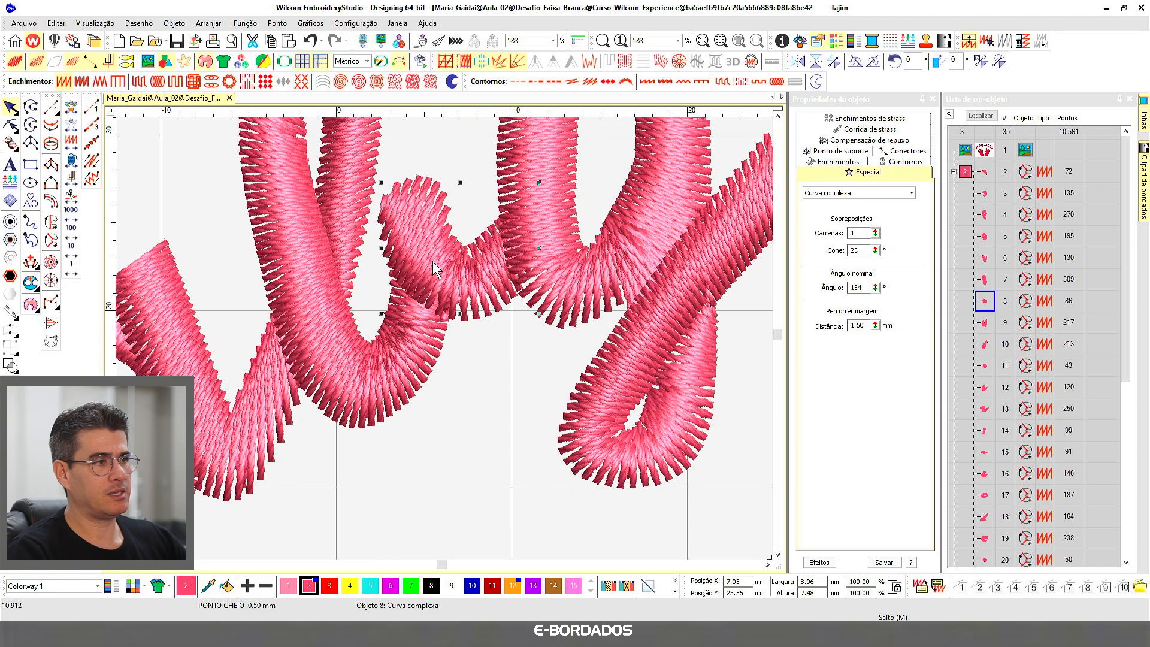
left_click(10, 125)
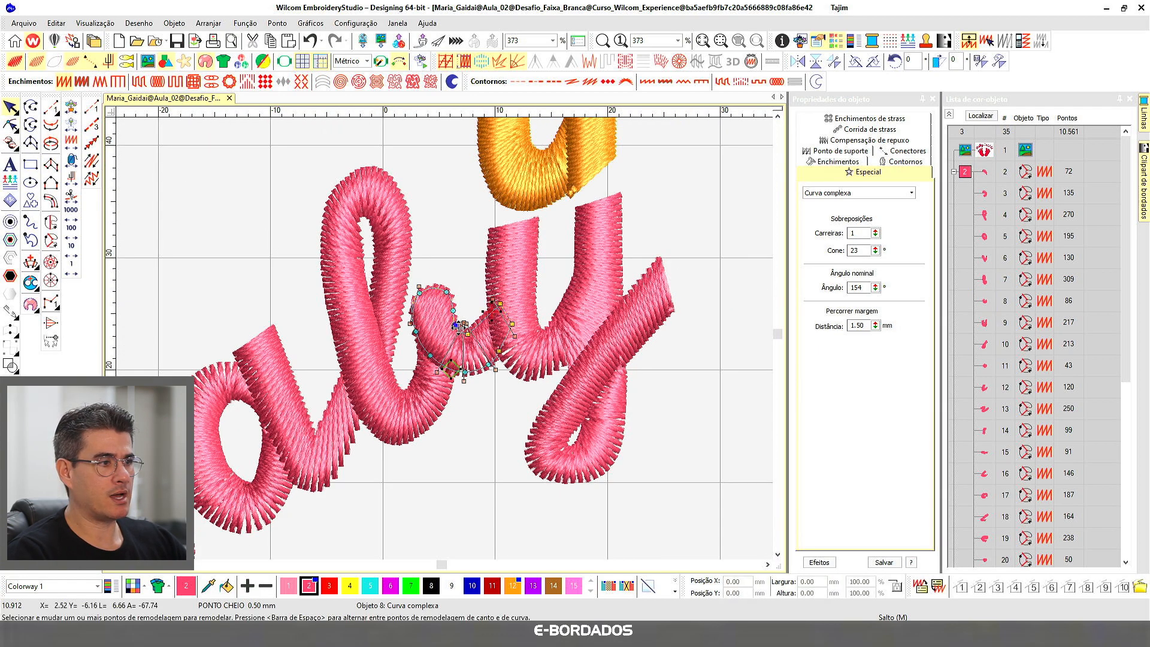
scroll(427, 293, "up", 2)
left_click_drag(369, 283, 431, 297)
left_click(11, 107)
Adjust the stitch angles on the a's right stroke, at its upper end and at the inner corner of the valley
scroll(444, 339, "down", 4)
scroll(444, 339, "up", 1)
left_click(445, 339)
left_click(10, 125)
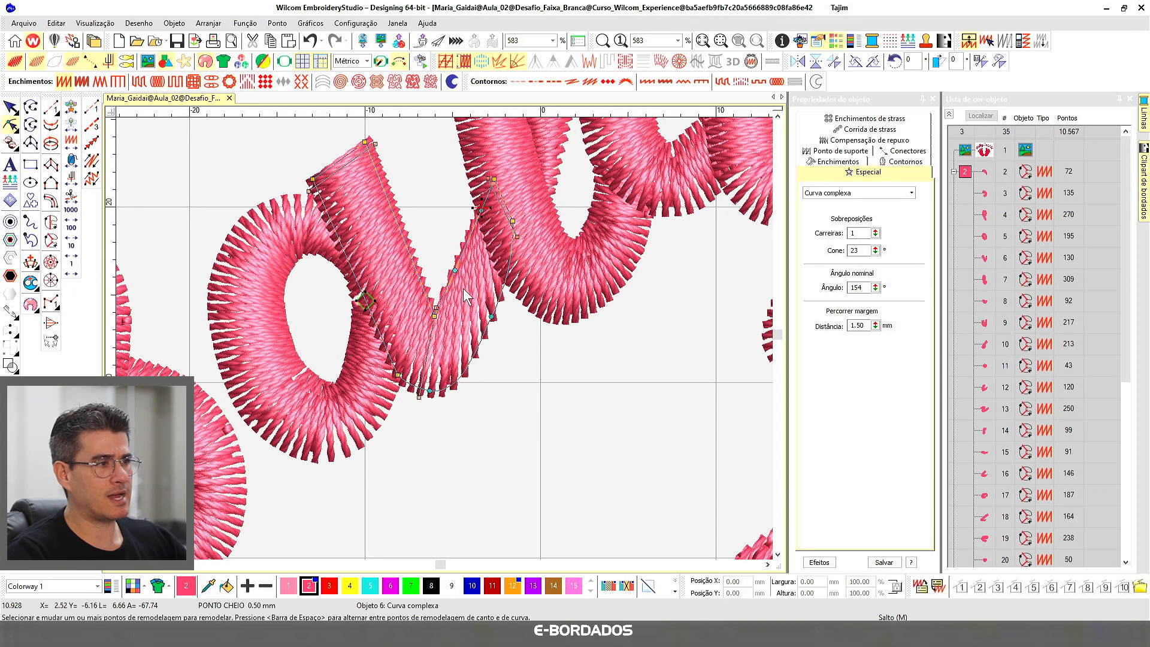
left_click_drag(487, 180, 470, 211)
left_click_drag(437, 309, 428, 289)
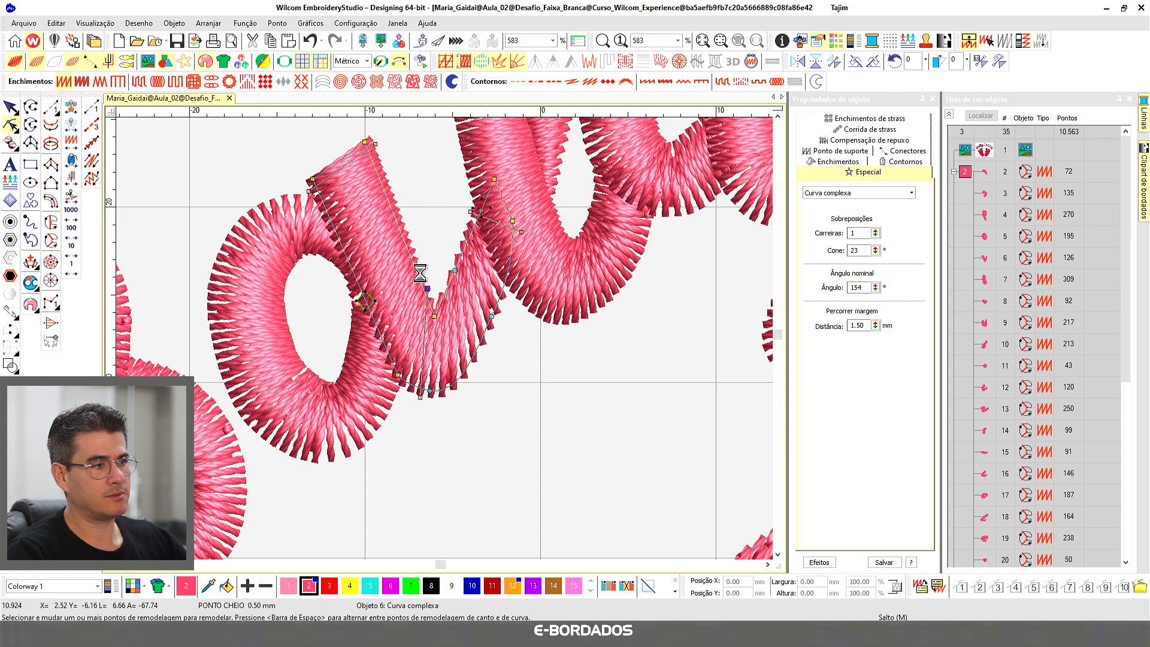
Add a stitch angle from the inner valley to the lower-right curve of the a's right stroke and fine-tune the surrounding angle ends
left_click(30, 261)
left_click(444, 283)
left_click(492, 370)
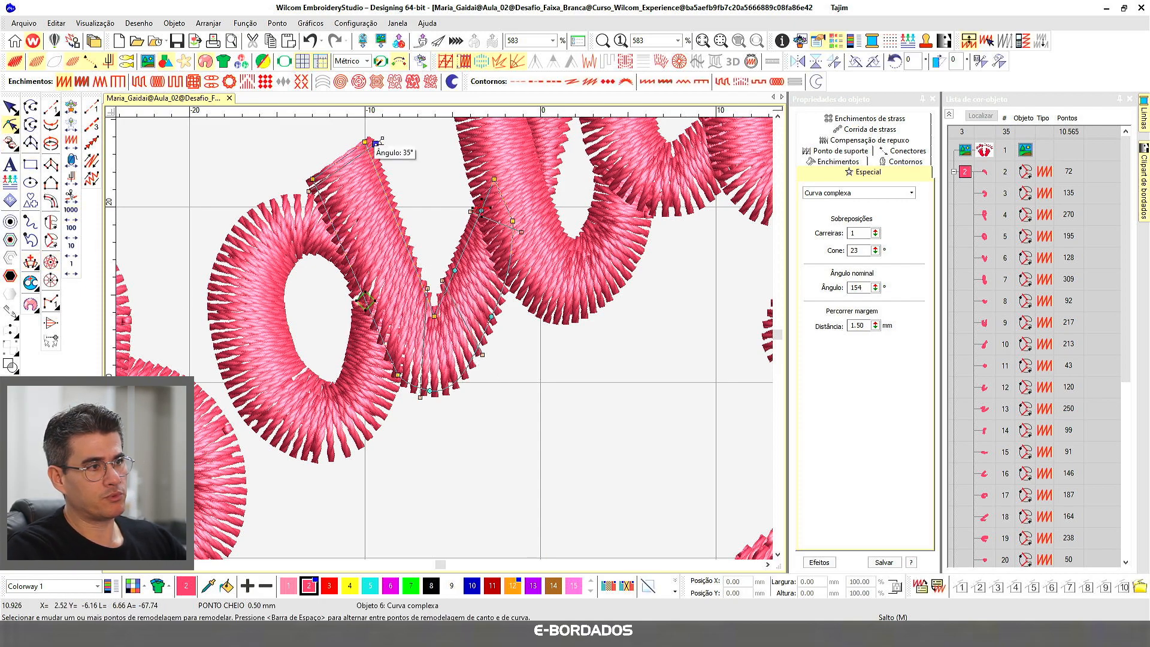
left_click_drag(427, 289, 420, 274)
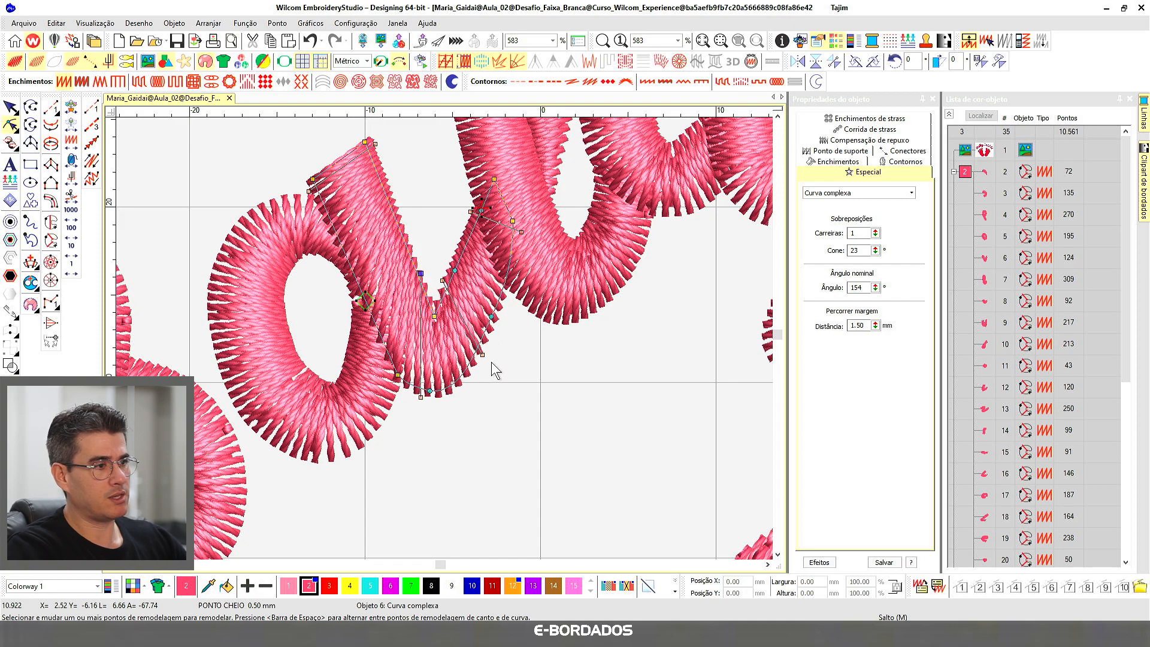
left_click_drag(483, 355, 490, 352)
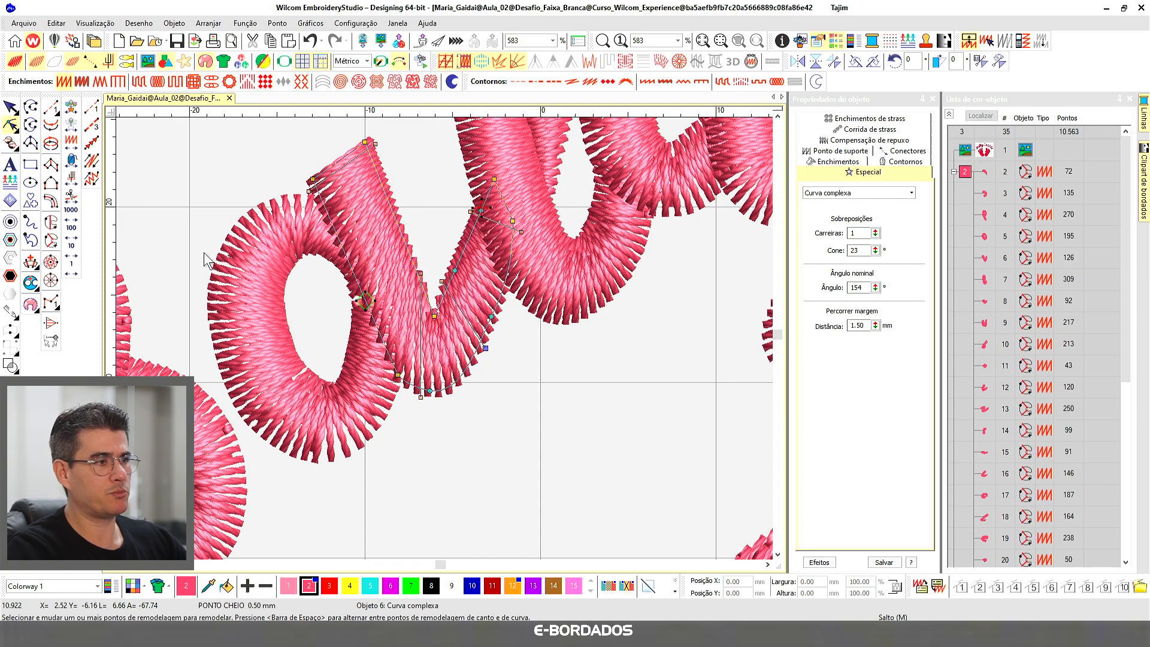
Finish reshaping the a and examine how the n and s strokes in "inside" are divided and overlapped
left_click(9, 109)
scroll(410, 317, "down", 5)
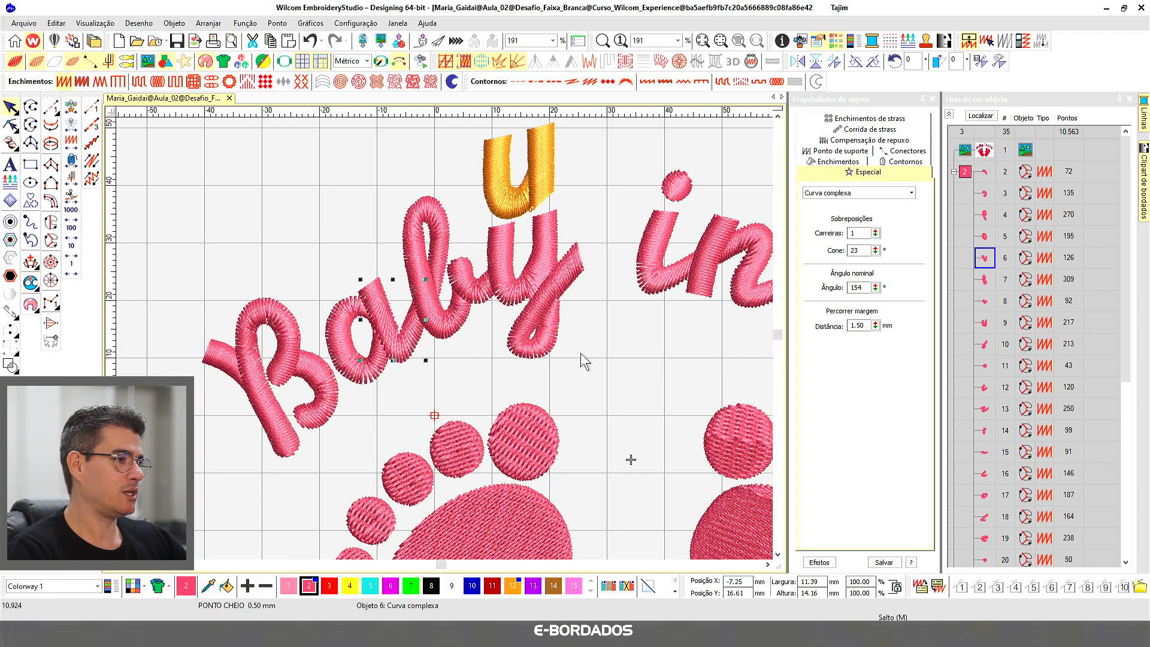
scroll(514, 316, "up", 3)
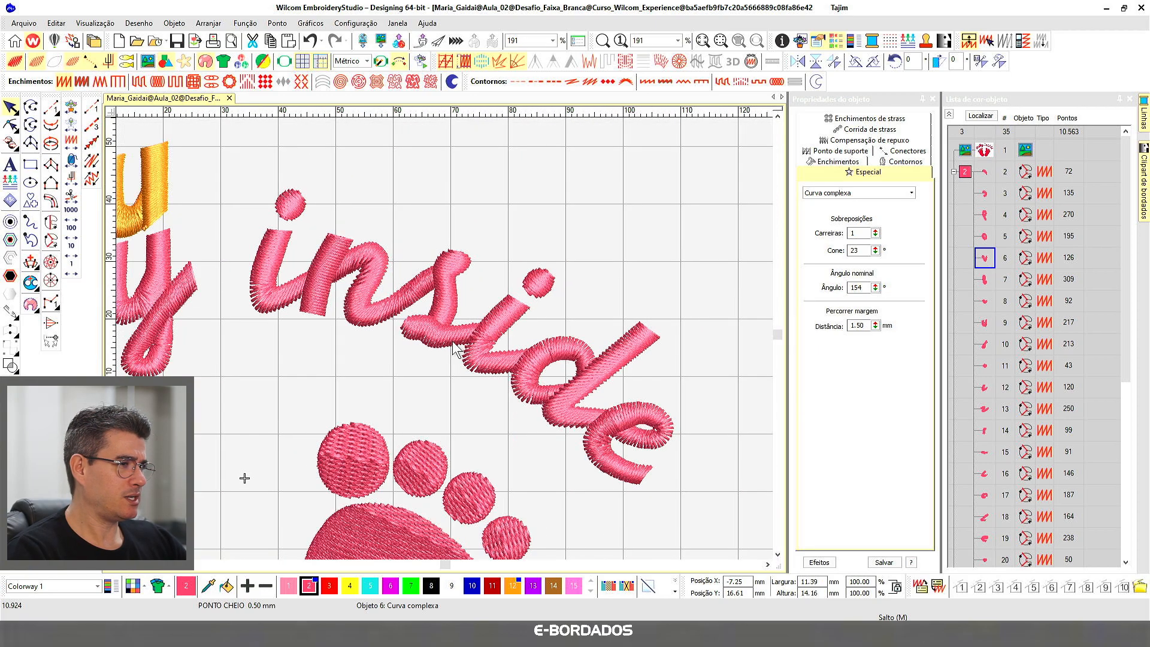
left_click(322, 263)
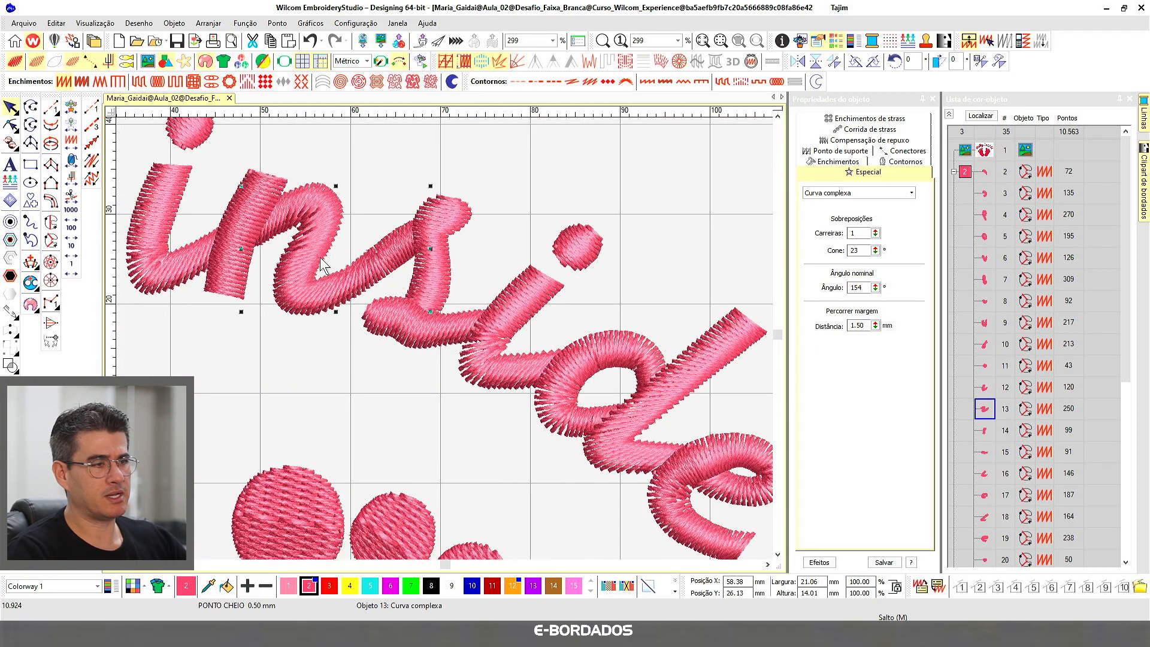
left_click(431, 221)
left_click(389, 257)
left_click(415, 323)
left_click(425, 278)
left_click(421, 328)
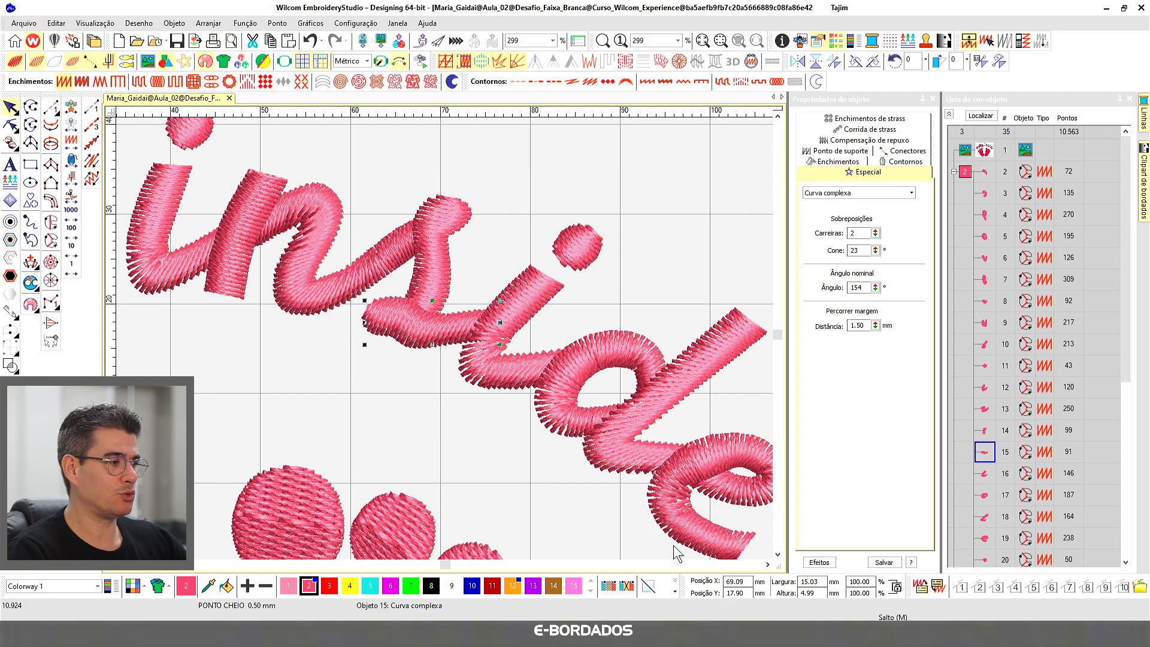
Examine the strokes of the second i and the d in "inside", and view the whole design with nothing selected
left_click(778, 556)
left_click(779, 555)
left_click(767, 564)
left_click(767, 564)
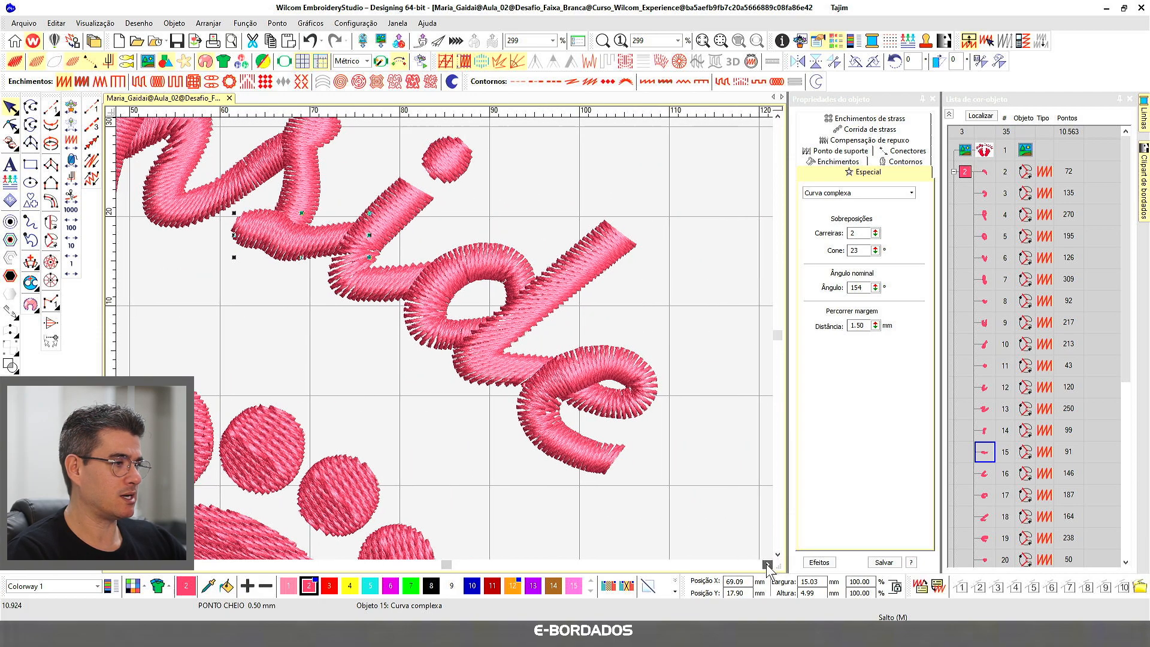
left_click(436, 271)
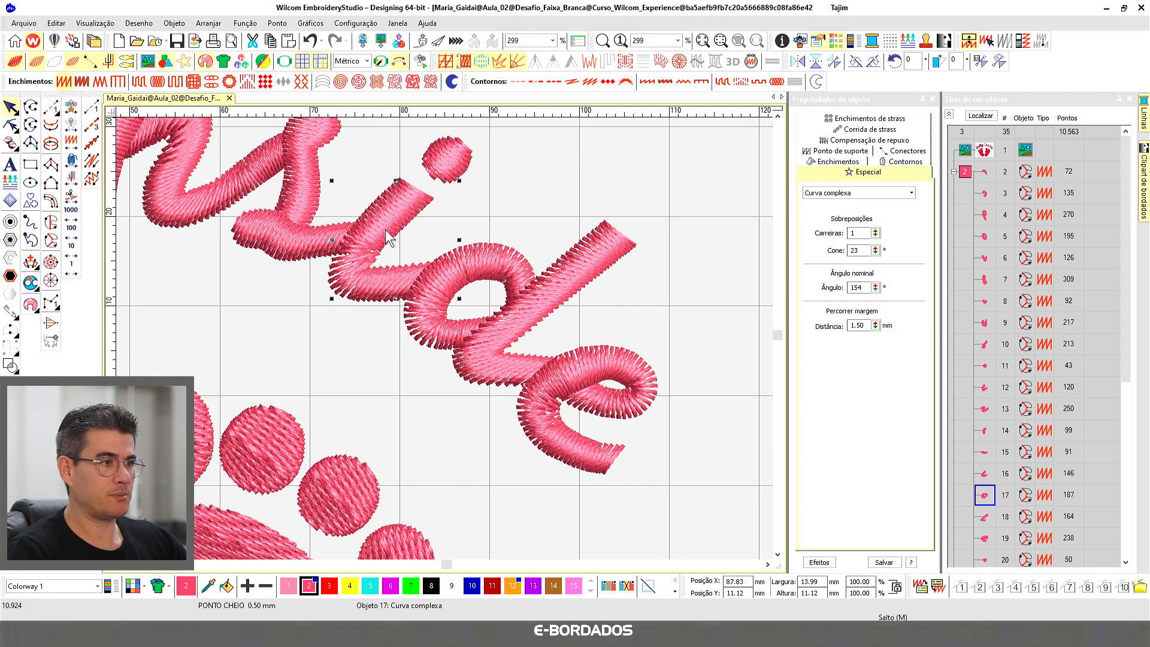
left_click(658, 178)
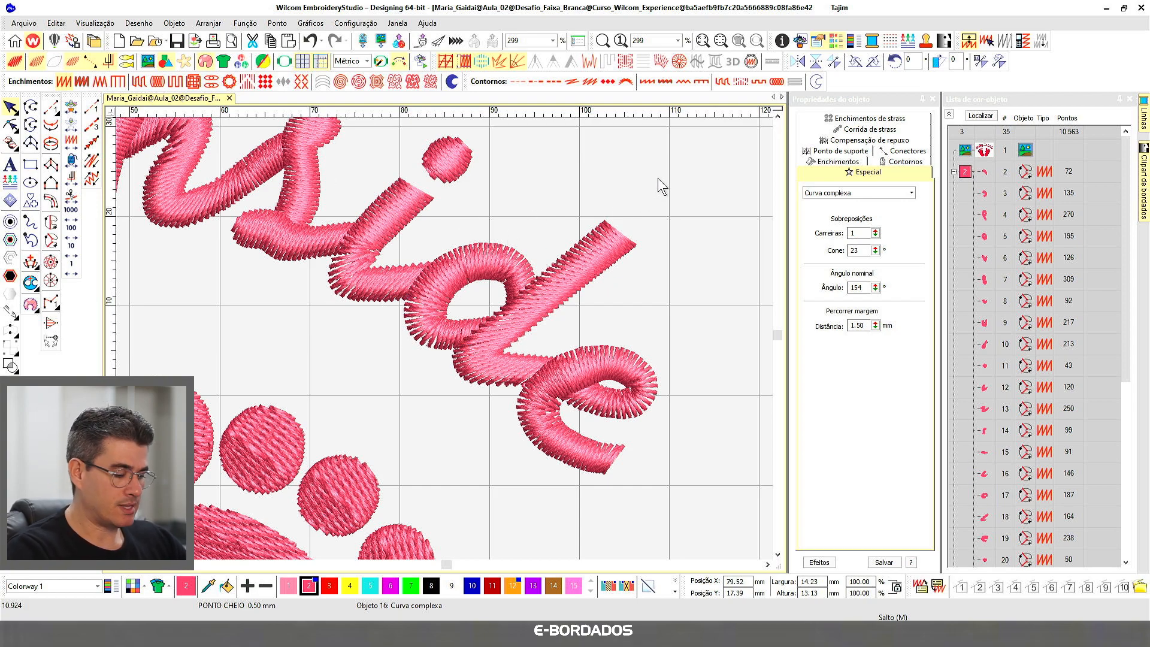
key("0")
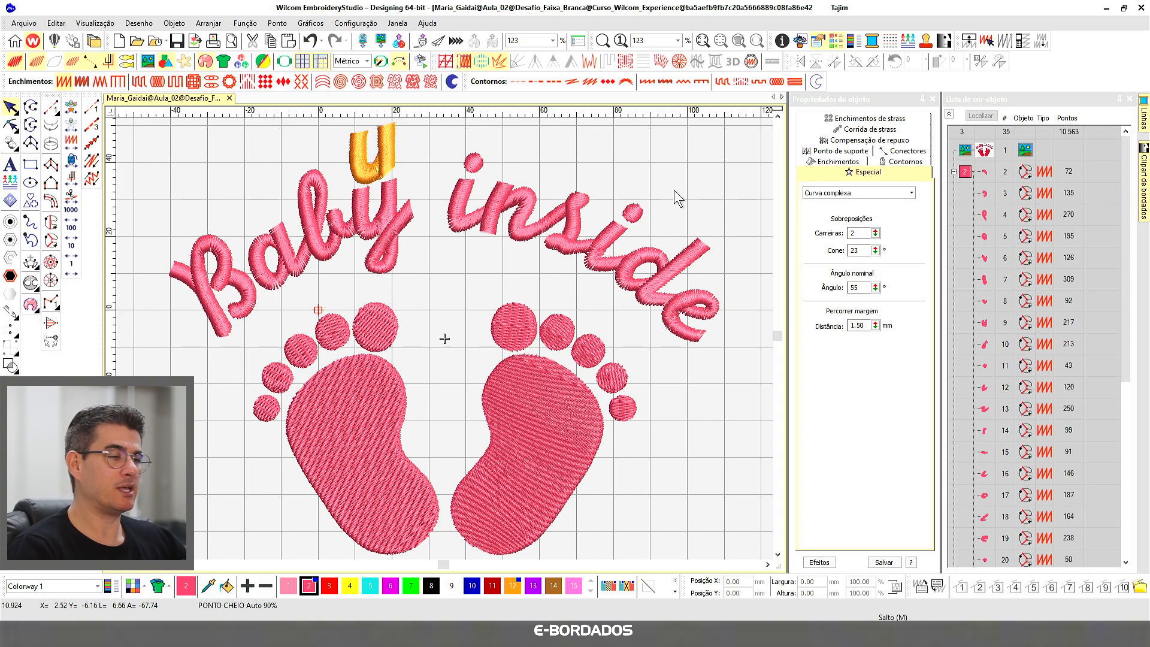